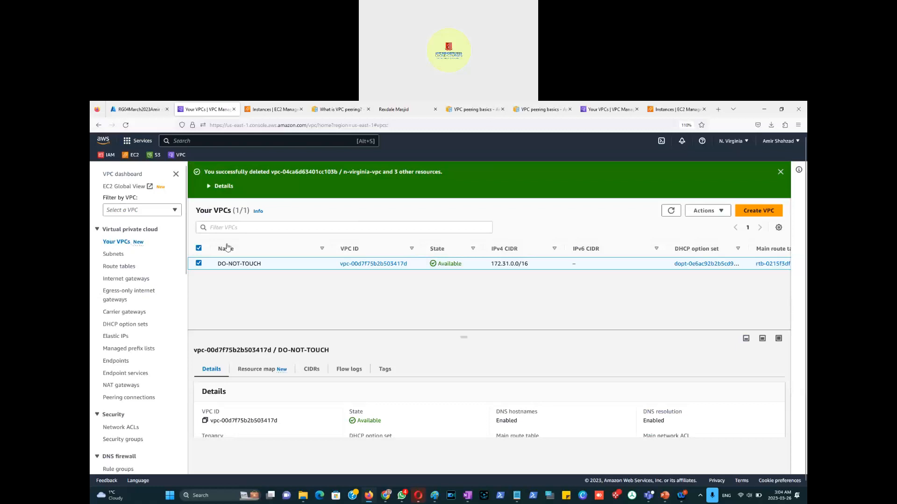
Step: Create a VPC named n-virginia-vpc with the IPv4 CIDR 10.0.0.0/16 and no other resources
left_click(749, 212)
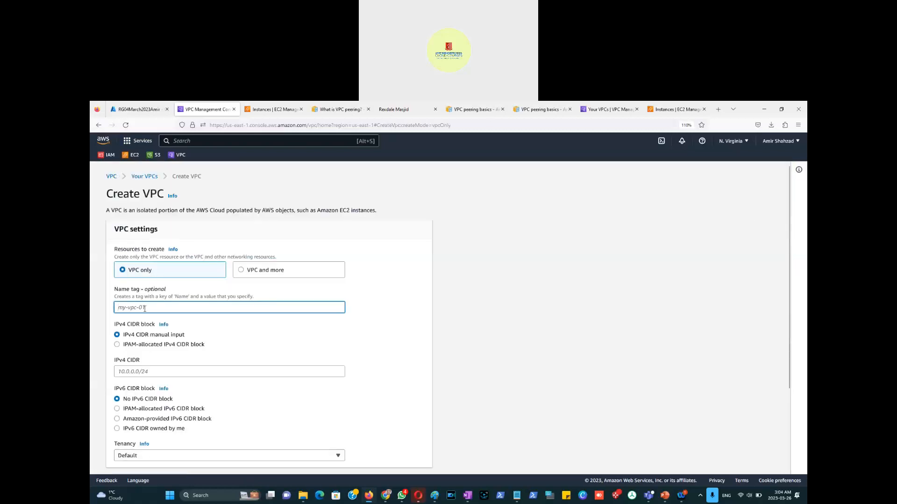
type("n-virginia-vpc")
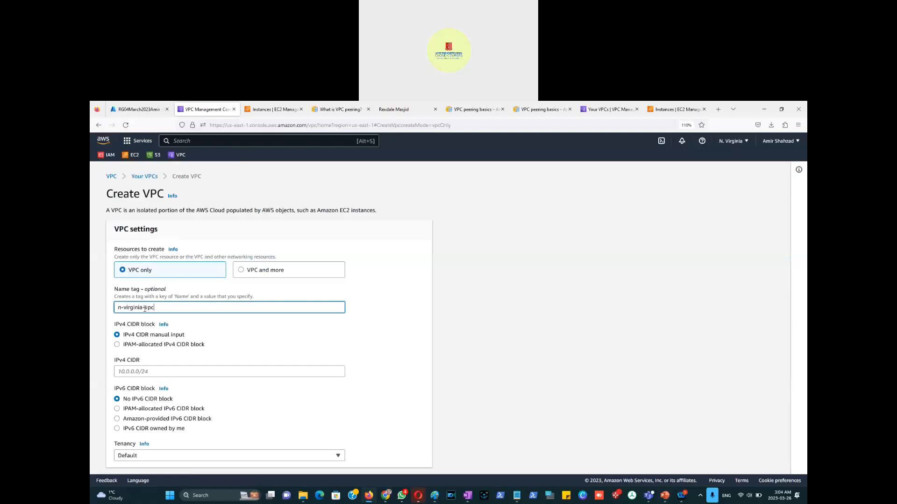
left_click(155, 372)
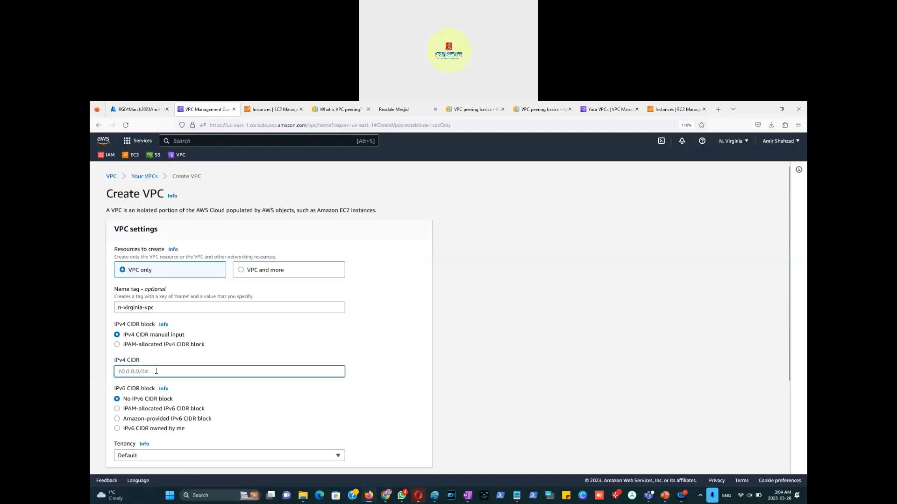
type("10.0.0.0/16")
left_click(410, 377)
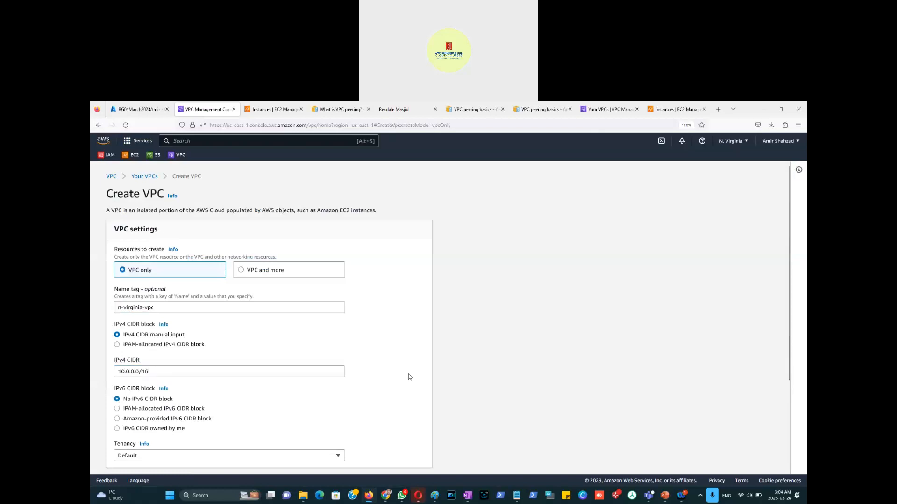
scroll(406, 378, "down", 3)
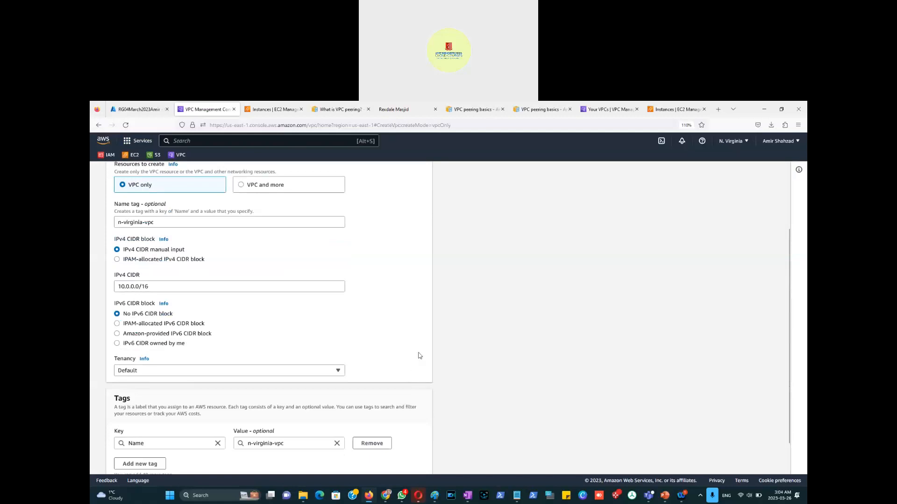
scroll(419, 357, "down", 1)
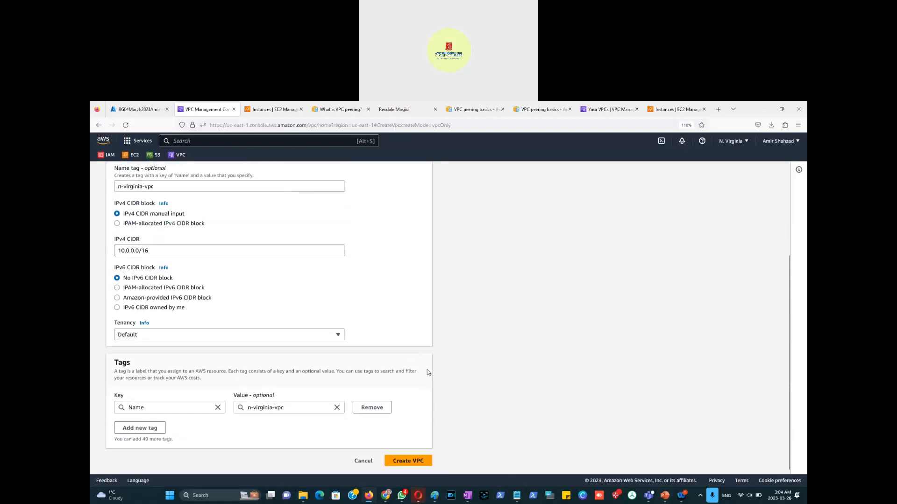
left_click(407, 463)
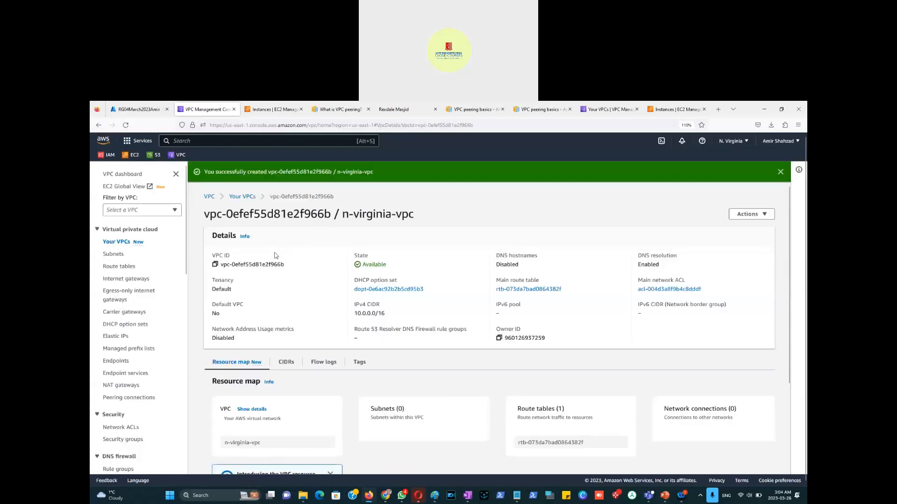
Step: Consult the network diagram in Paint, return to the VPC console in Firefox and start a new subnet in n-virginia-vpc
key("alt+Tab")
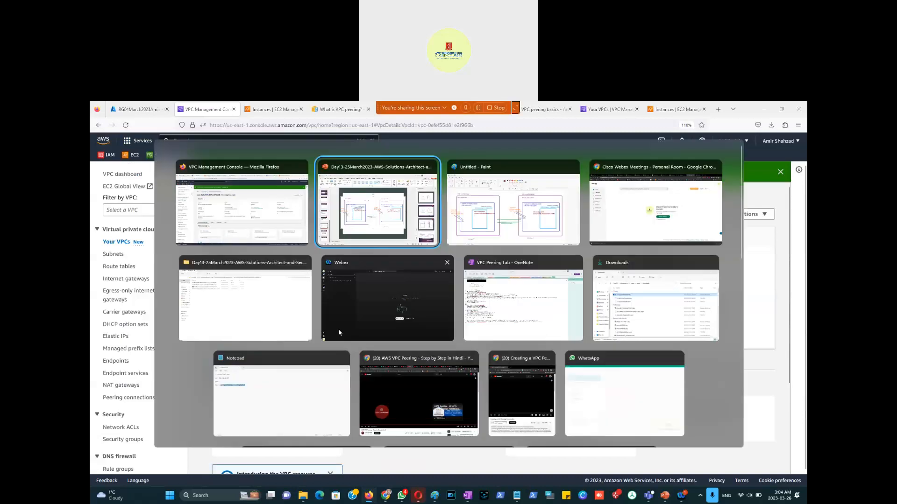
key("alt+Tab")
key("alt+Tab")
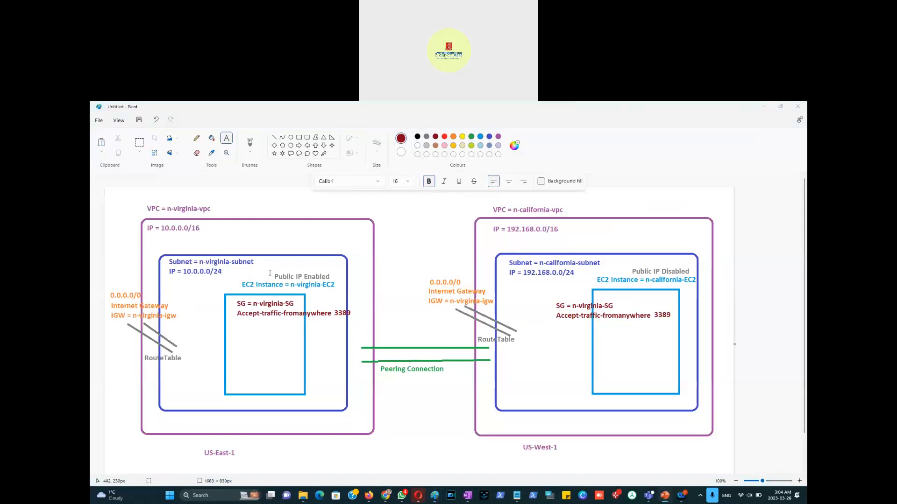
key("alt+Tab")
key("Tab")
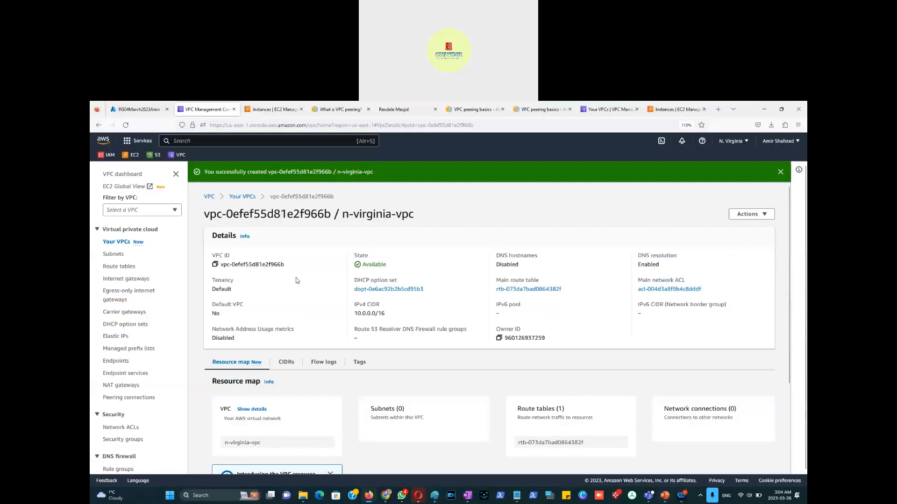
left_click(113, 254)
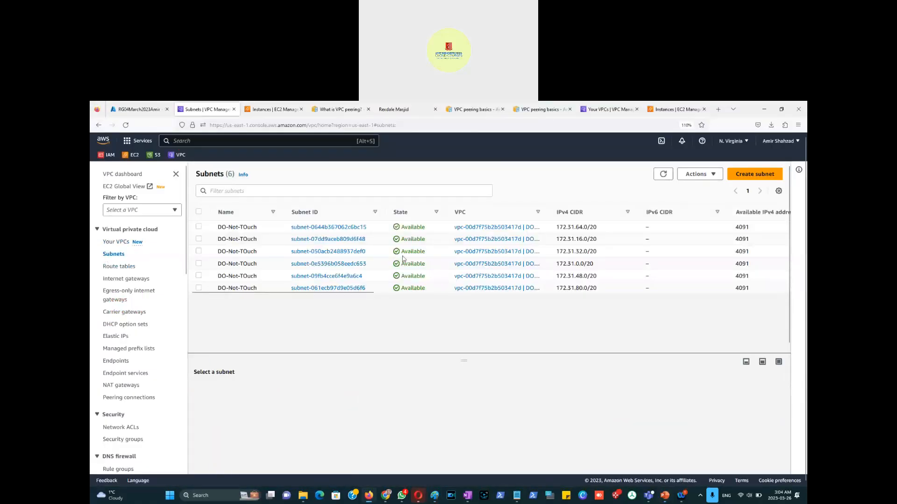
left_click(750, 175)
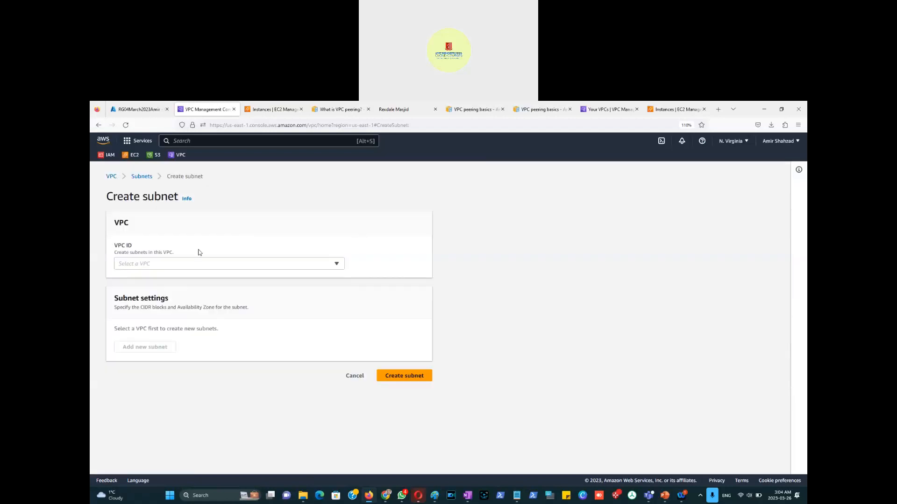
left_click(171, 265)
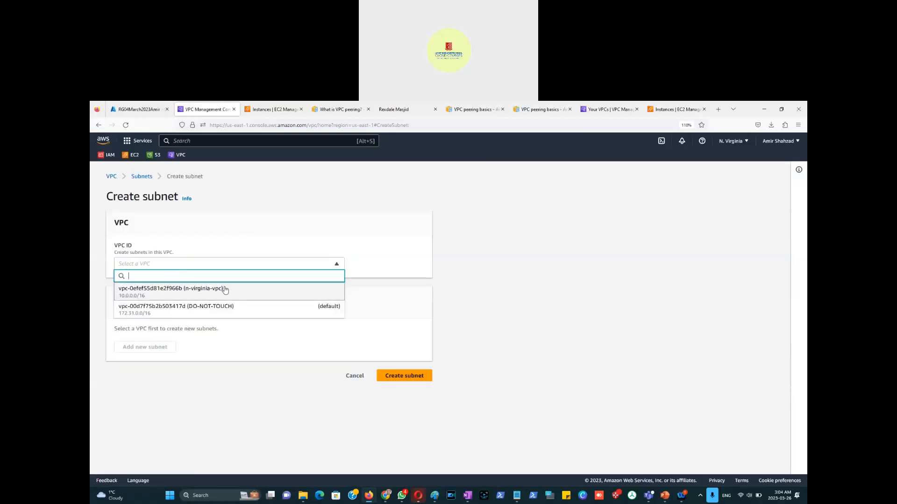
left_click(253, 292)
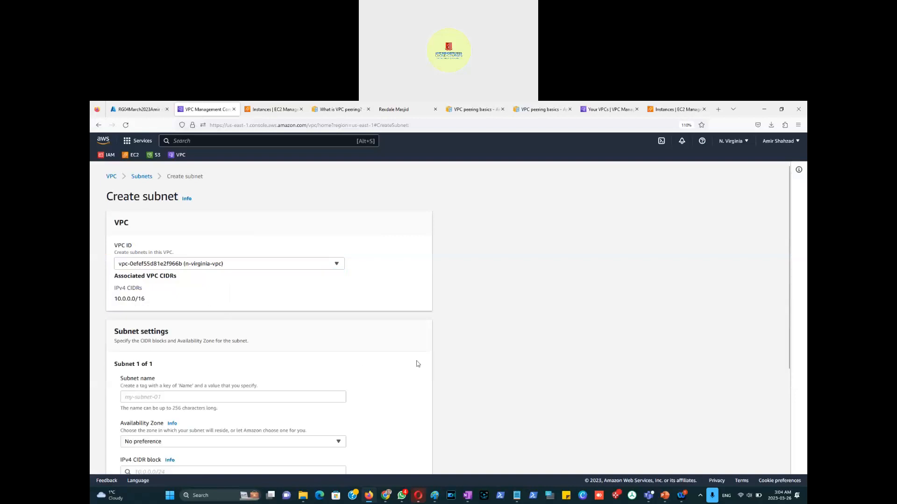
Step: Name the subnet n-virginia-subnet and assign it to the us-east-1a availability zone
scroll(306, 363, "down", 2)
left_click(185, 355)
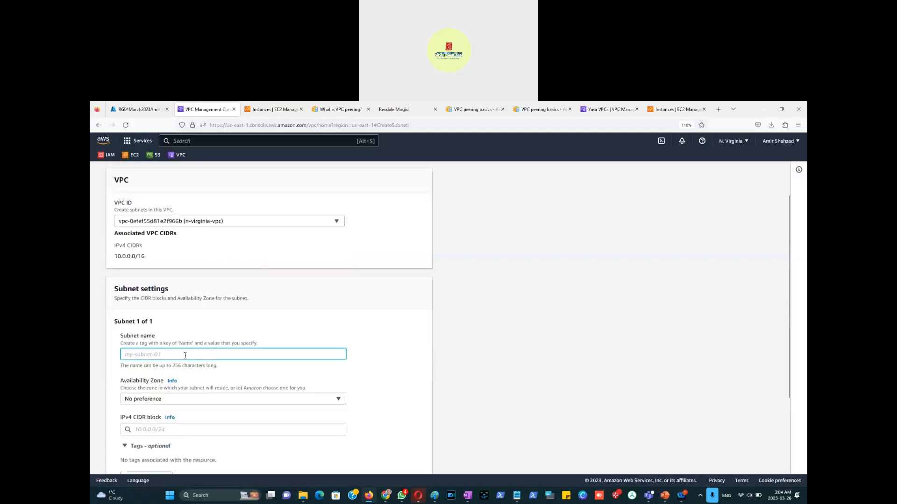
type("n-virginia")
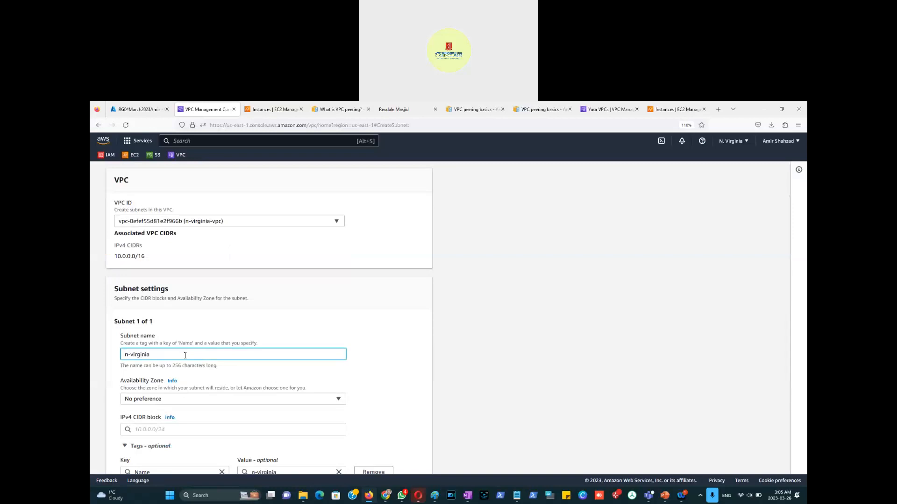
type("-subnet")
left_click(383, 367)
scroll(345, 326, "down", 2)
left_click(338, 315)
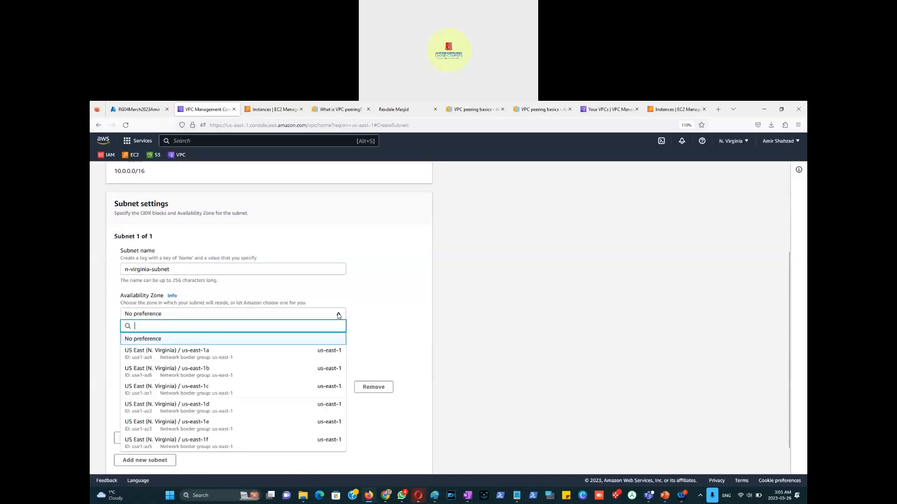
left_click(210, 356)
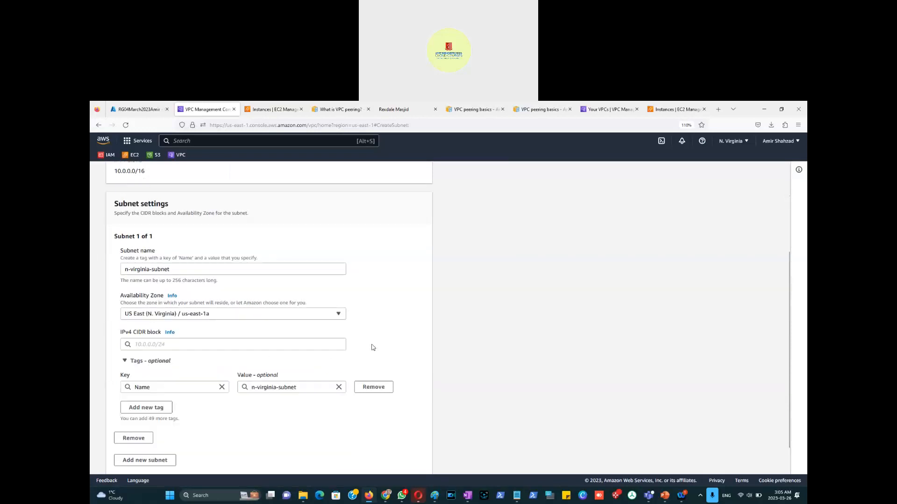
Step: Create the subnet with the IPv4 CIDR block 10.0.0.0/24 and widen the VPC column in the subnet list
left_click(222, 346)
type("10.0.0.")
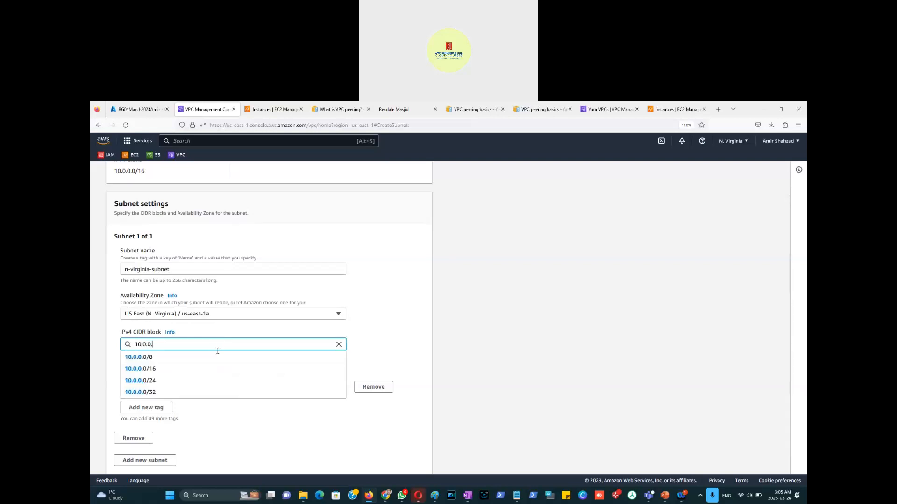
left_click(165, 381)
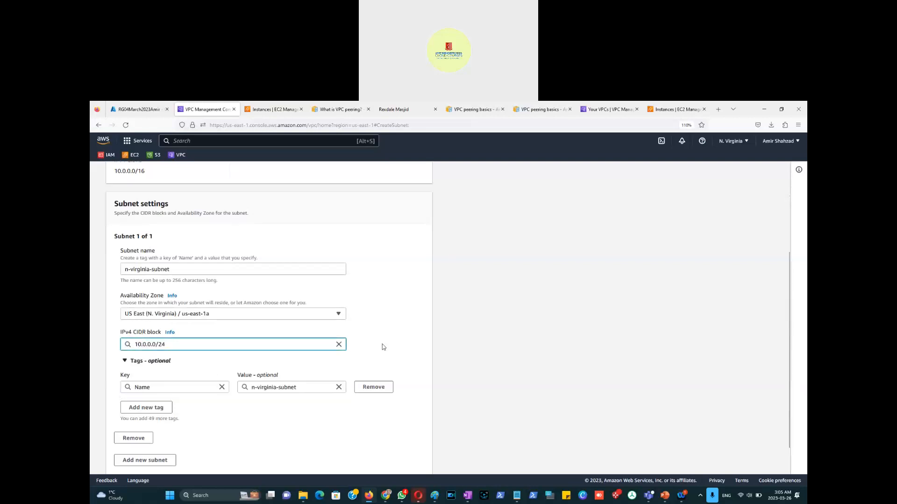
left_click(400, 348)
scroll(403, 349, "down", 1)
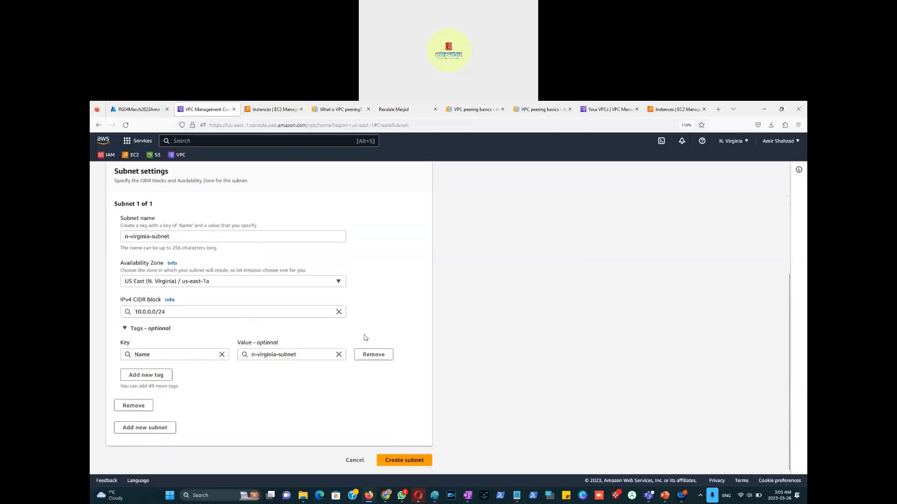
scroll(381, 260, "up", 2)
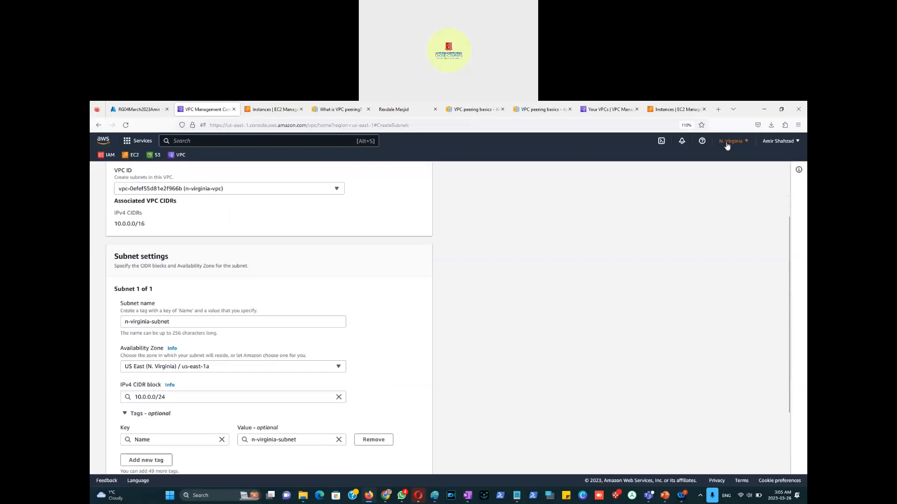
scroll(427, 315, "down", 2)
scroll(427, 315, "down", 1)
left_click(408, 464)
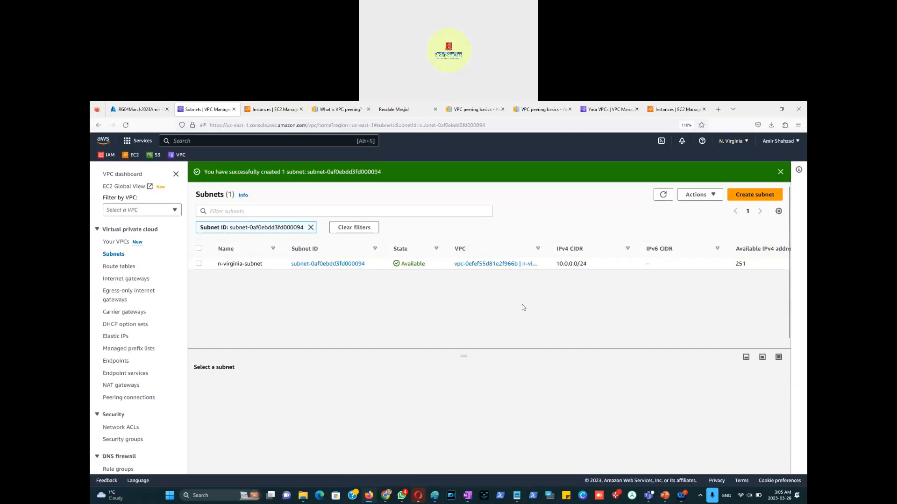
left_click_drag(546, 248, 582, 248)
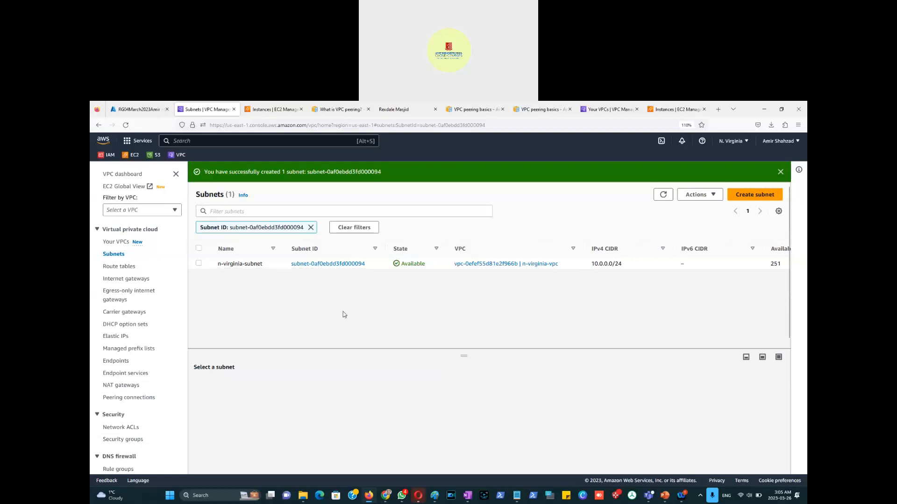
Step: Check the public IP setting in the Paint diagram and enable auto-assign public IPv4 address for n-virginia-subnet in the console
key("alt+Tab")
key("alt+Tab")
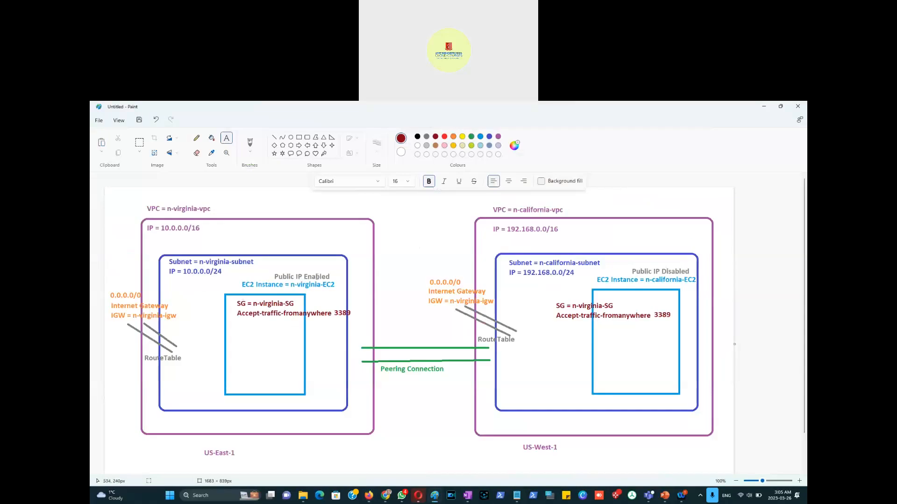
key("alt+Tab")
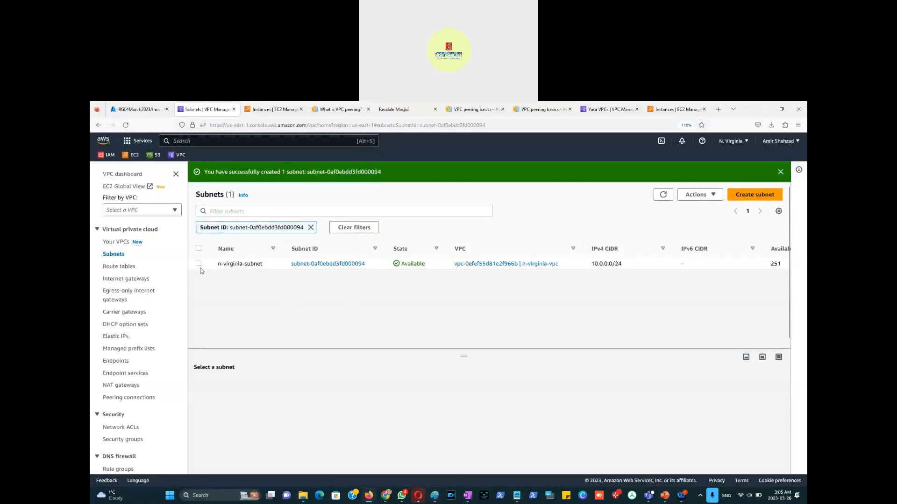
left_click(199, 264)
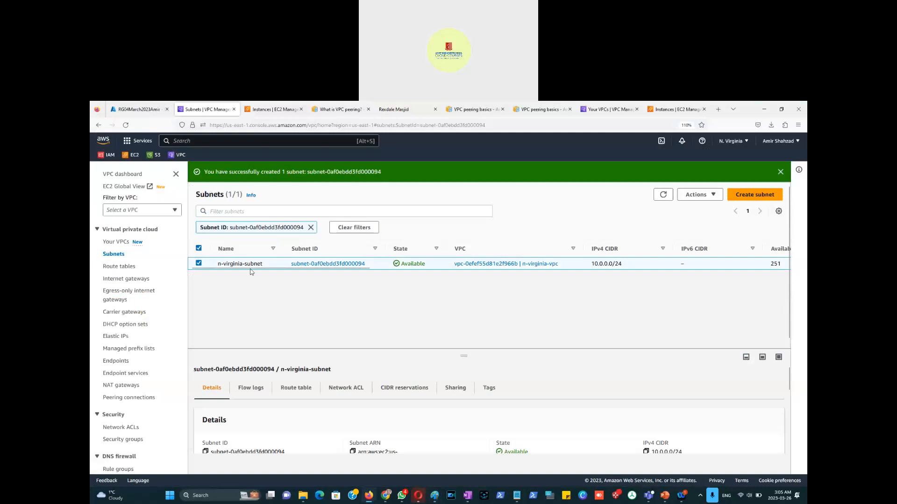
left_click(711, 198)
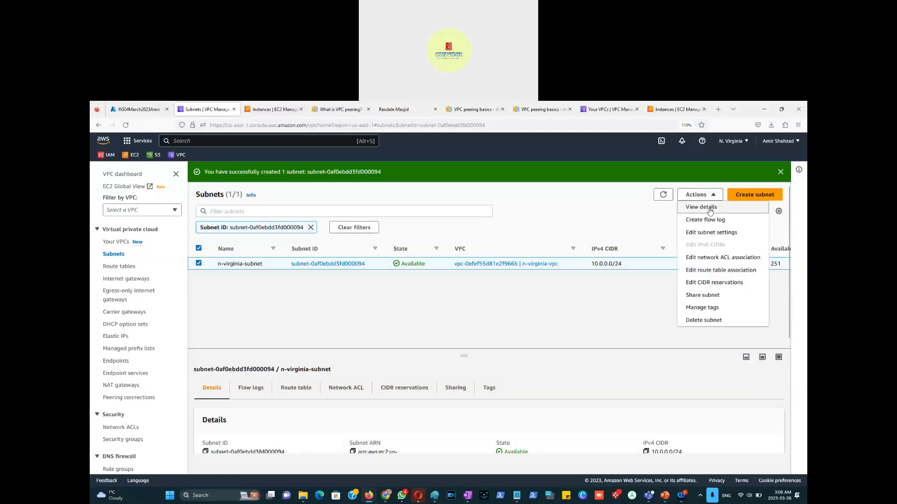
left_click(715, 233)
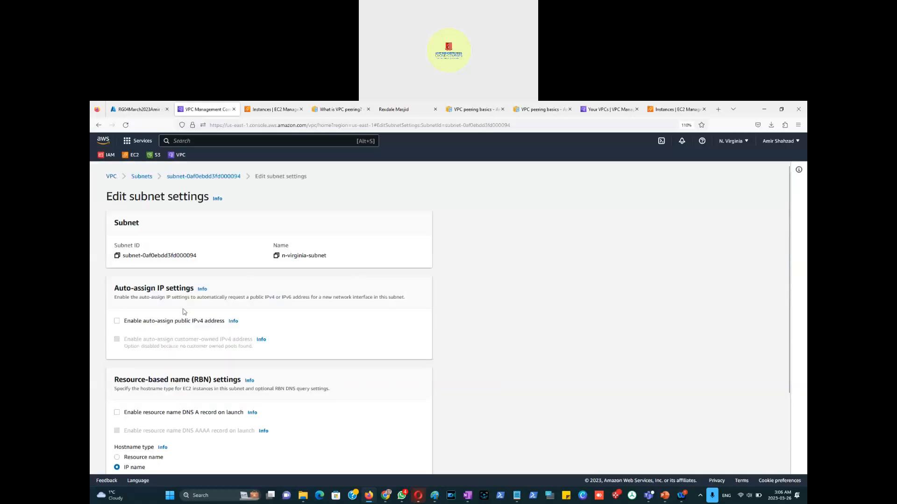
left_click(117, 322)
scroll(419, 373, "down", 2)
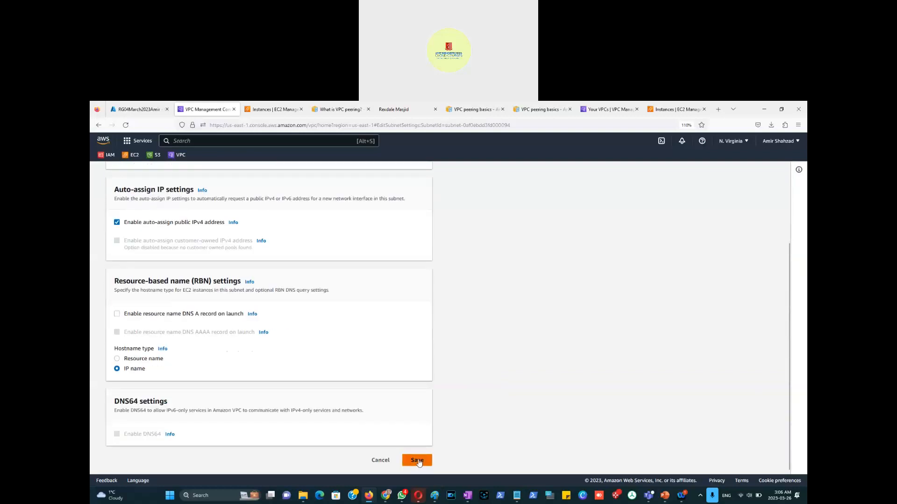
left_click(418, 461)
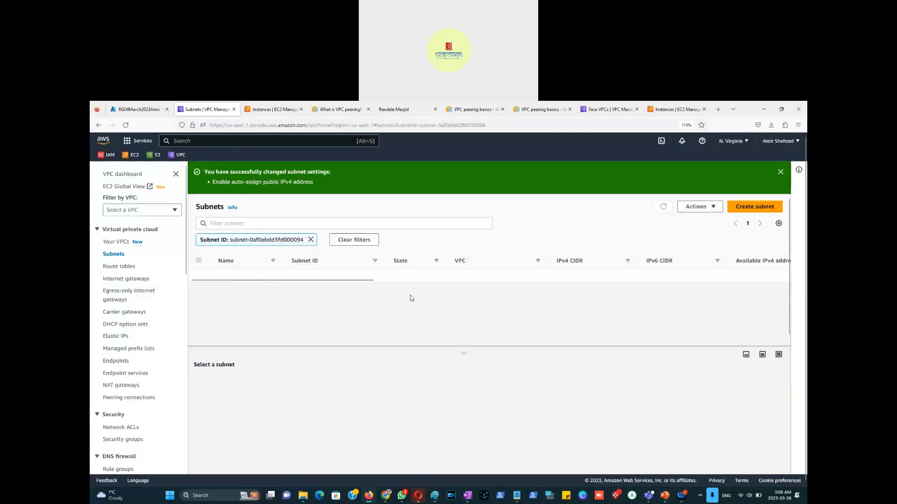
Step: Review the subnet and gateway layout in the Paint network diagram and return to the VPC console in Firefox
key("alt+Tab")
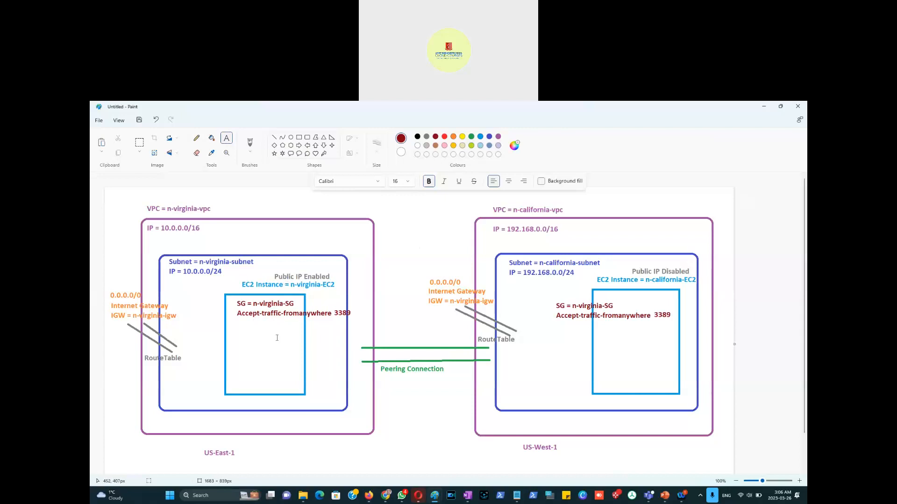
key("alt+Tab")
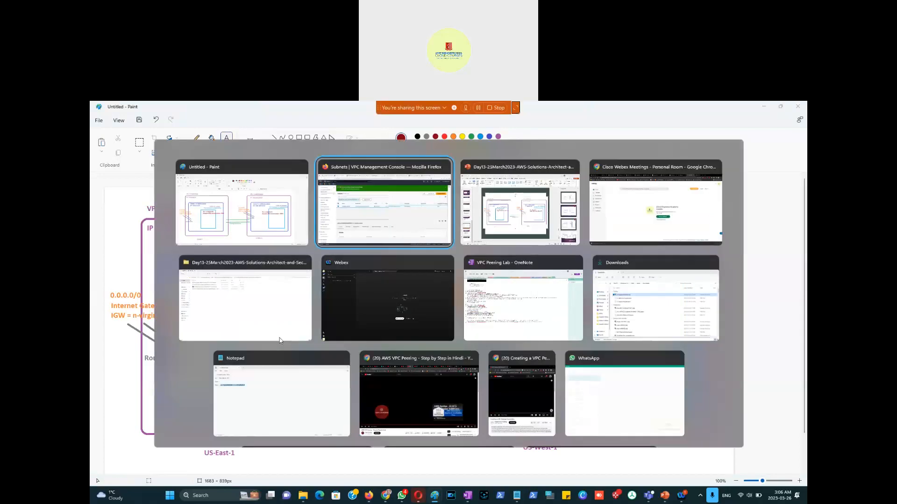
key("alt+Tab")
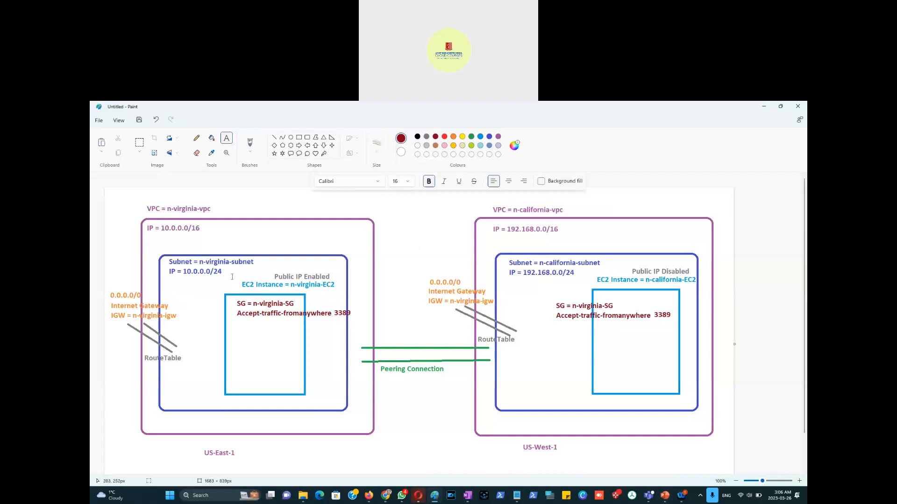
key("alt+Tab")
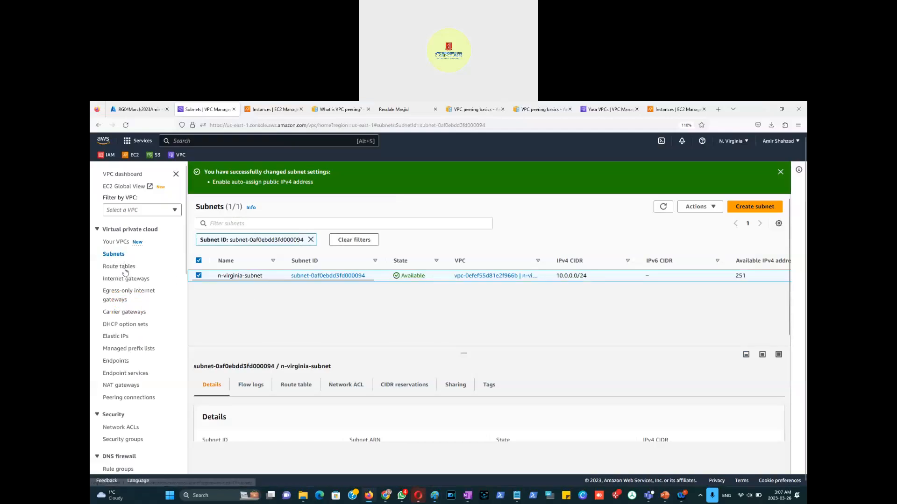
Step: Open the VPC route tables list, dismiss the error banners and reload it, also checking the second VPC console tab
left_click(121, 270)
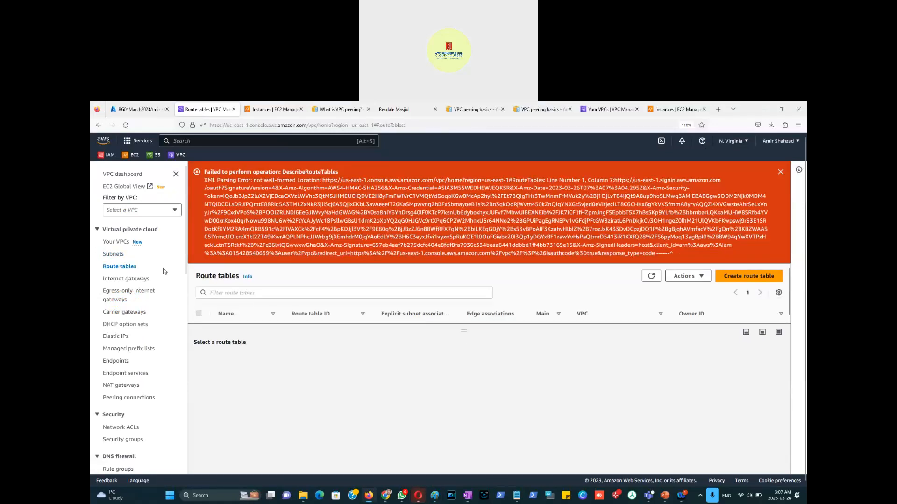
left_click(780, 172)
left_click(651, 174)
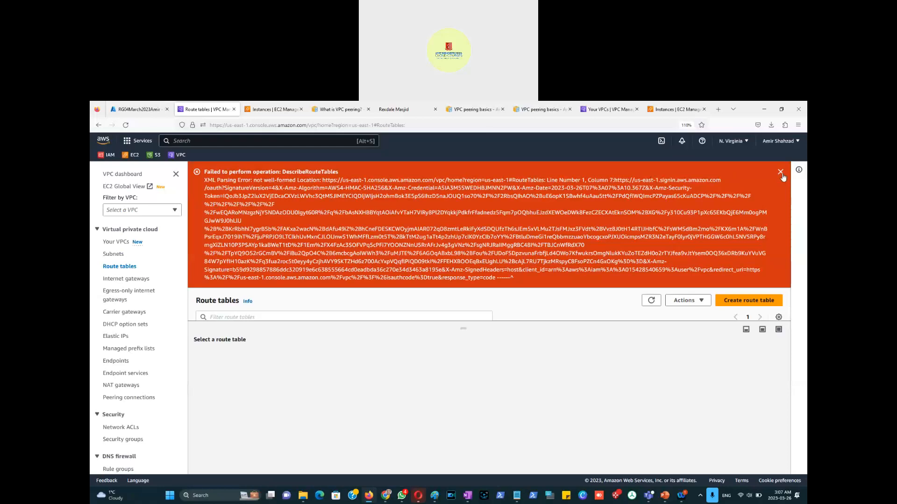
left_click(780, 172)
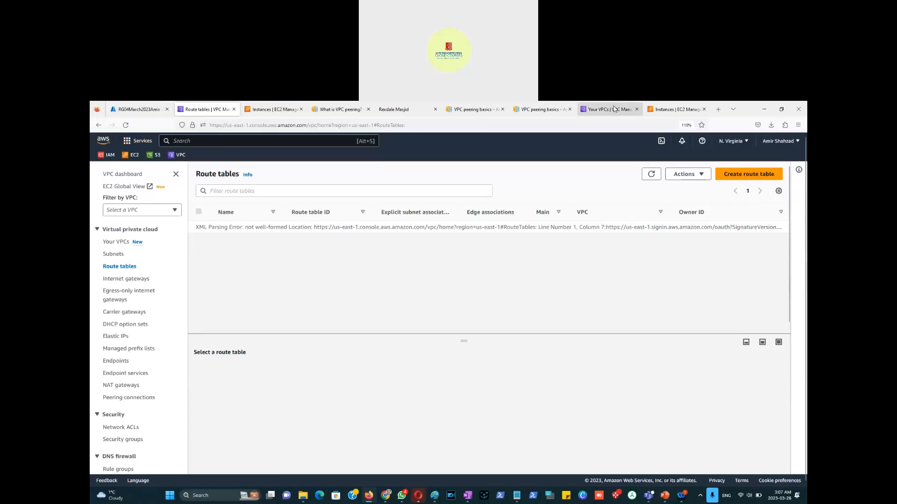
left_click(614, 109)
left_click(116, 256)
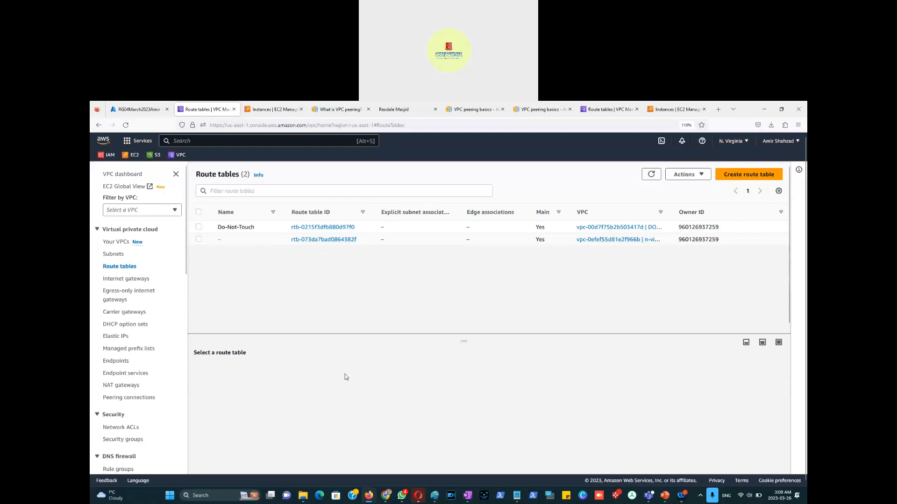
Step: Check the Paint network diagram and name the route table of n-virginia-vpc n-virginia-RouteTable in the Firefox VPC console
key("alt+Tab")
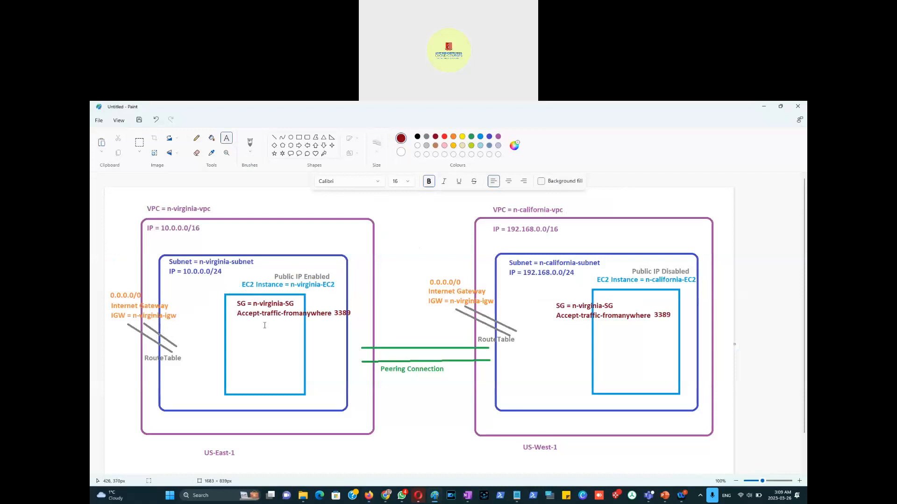
key("alt+Tab")
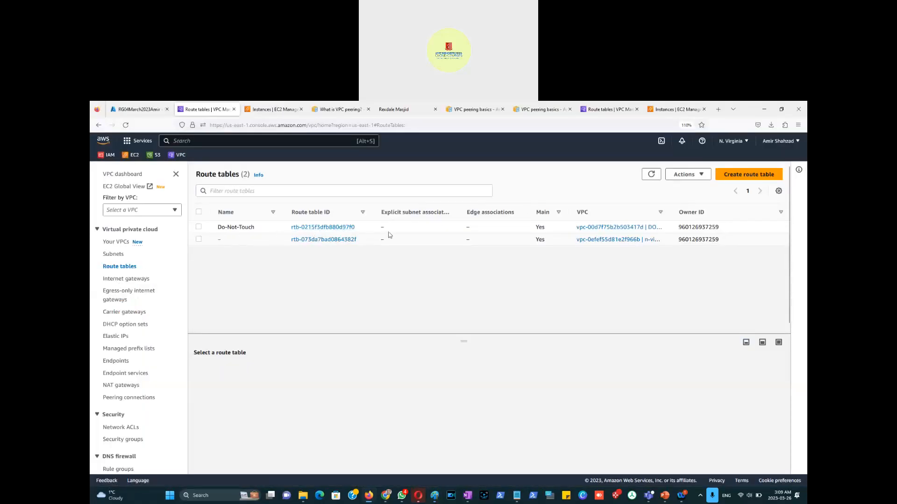
left_click_drag(674, 212, 703, 211)
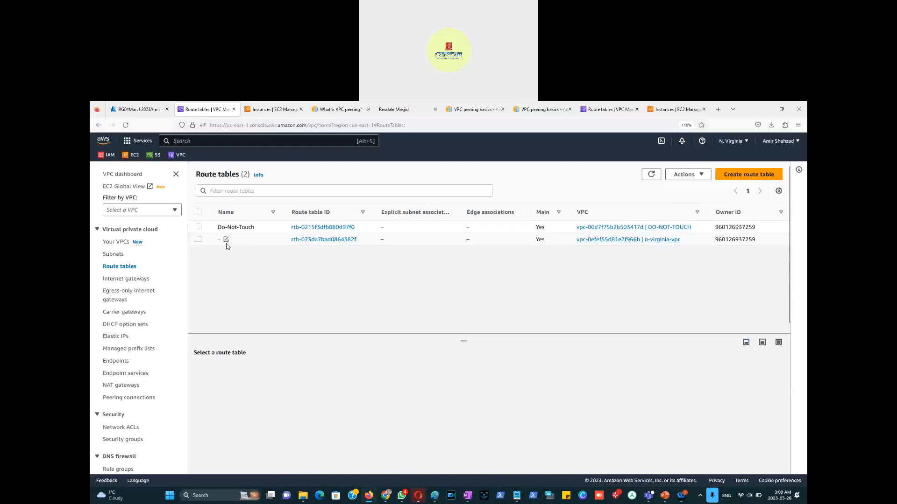
left_click(227, 240)
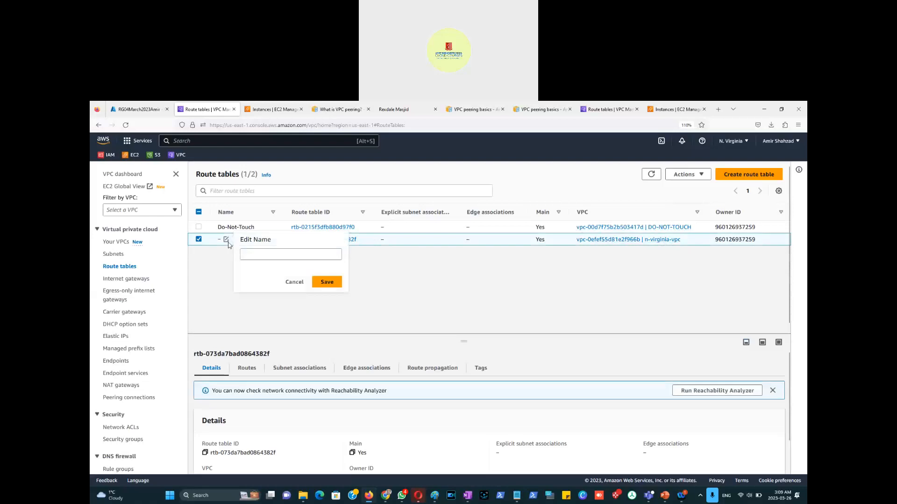
type("n-virginia-")
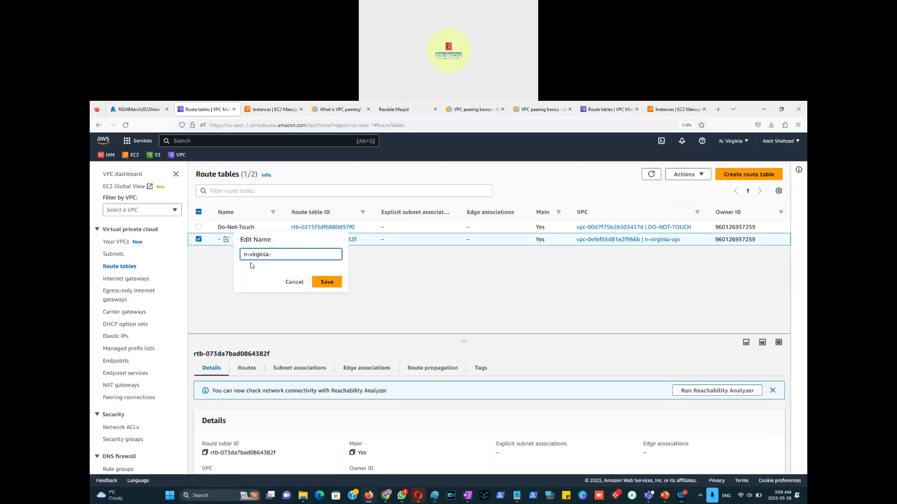
type("RouteTable")
left_click(327, 282)
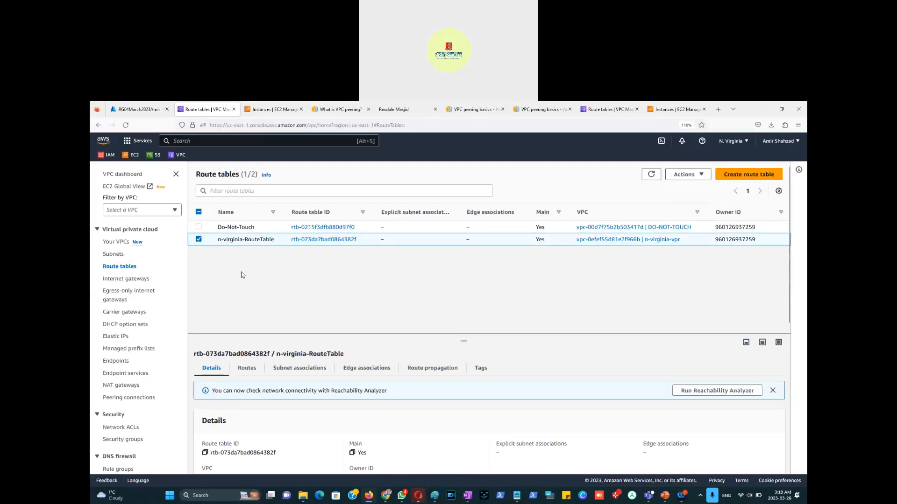
Step: Consult the Paint network diagram and create an internet gateway named n-virginia-InternetGateway in the Firefox VPC console
key("alt")
left_click(383, 272)
key("alt+Tab")
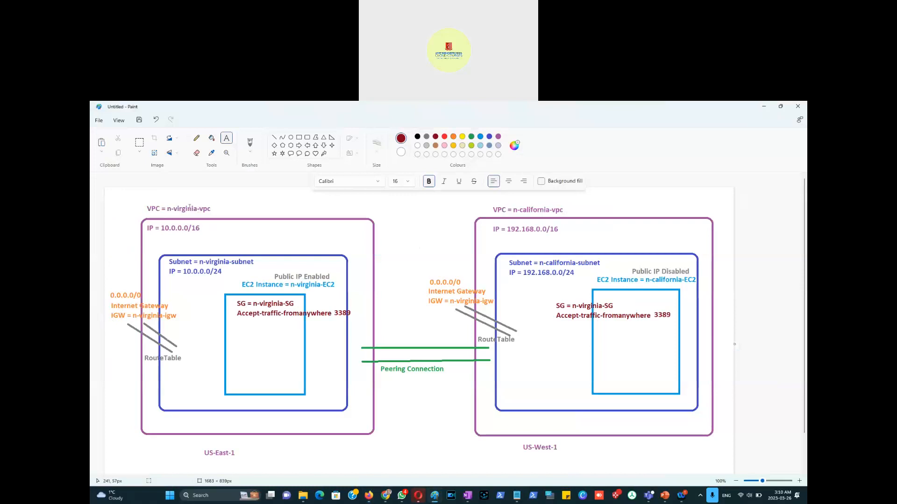
key("alt+Tab")
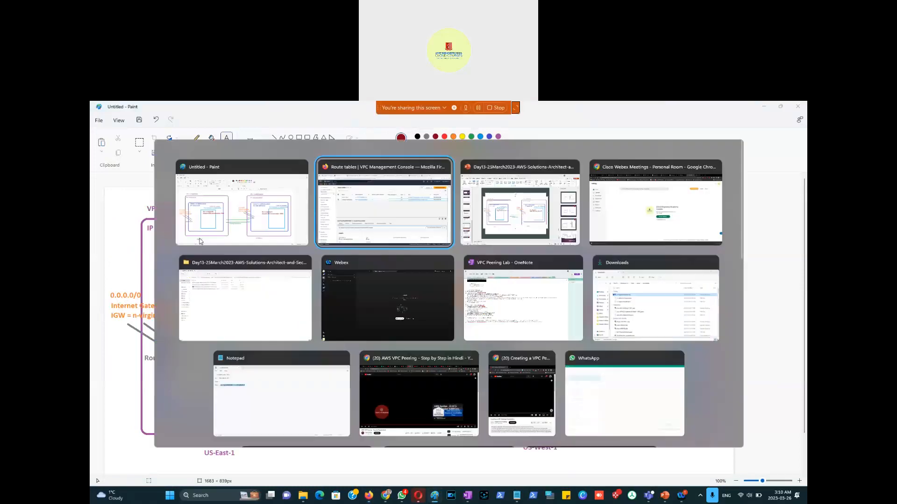
left_click(135, 280)
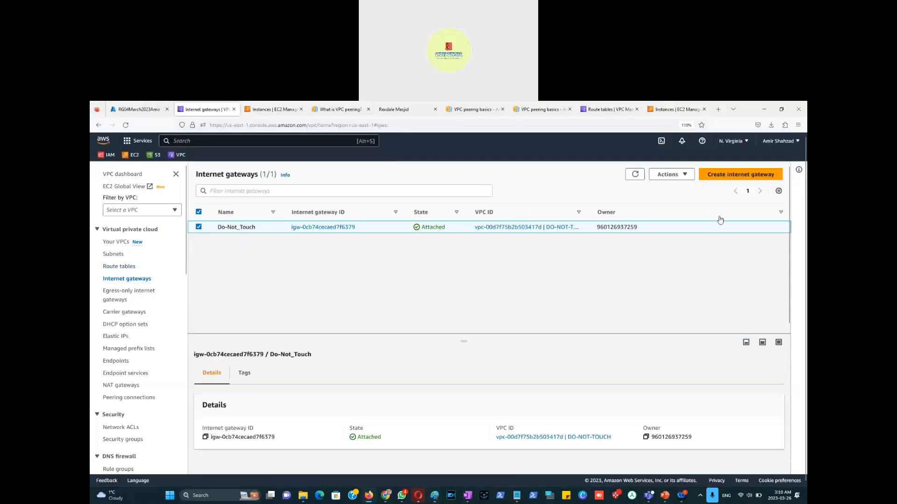
left_click(729, 177)
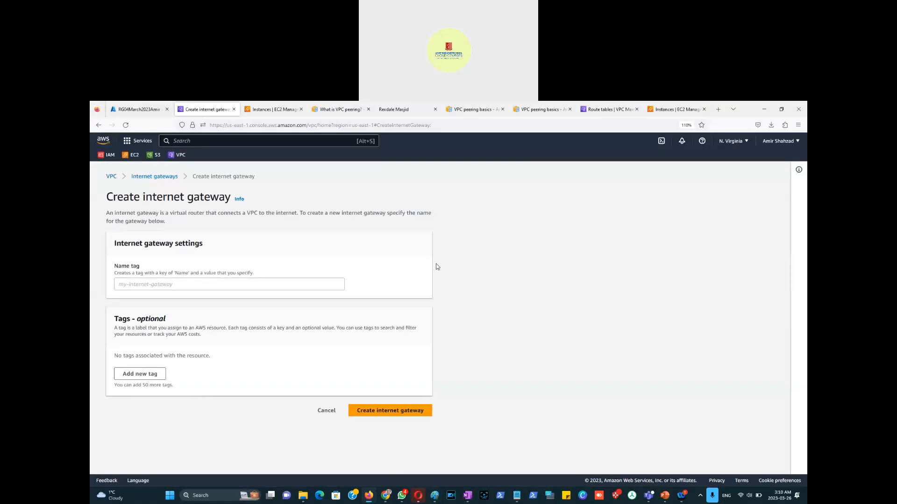
left_click(143, 284)
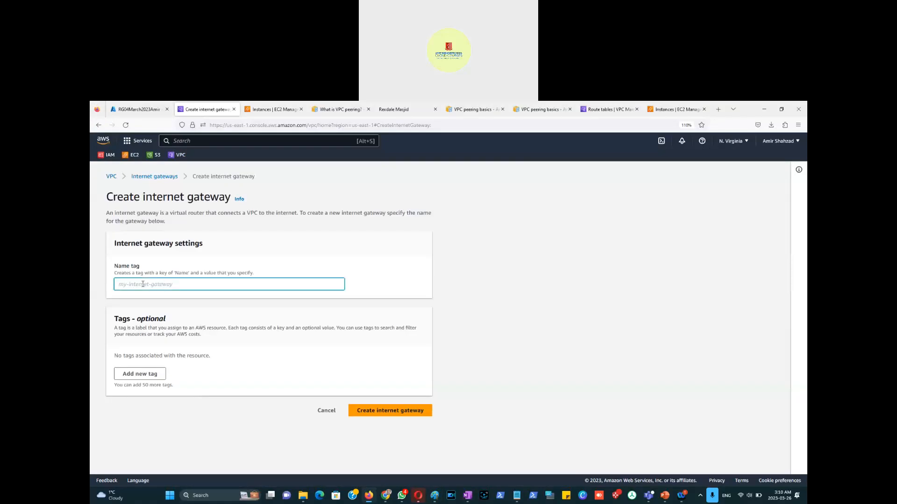
type("n")
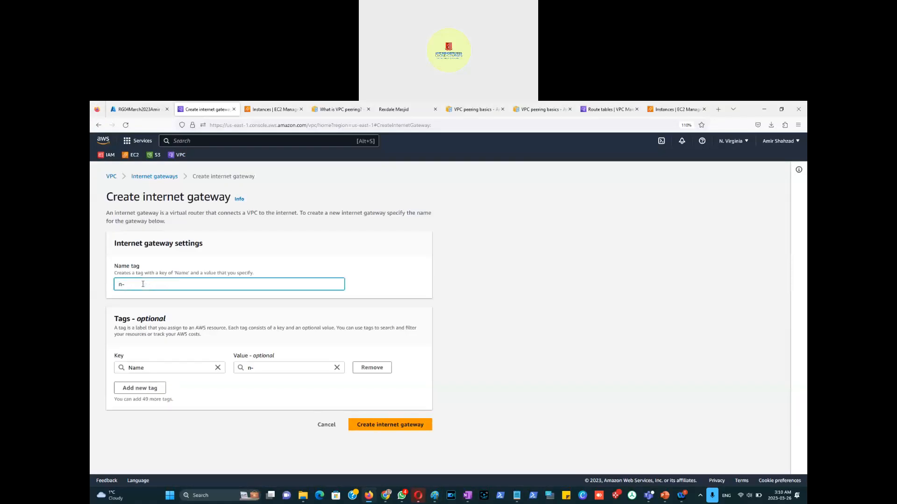
type("-virginia-InternetGateway")
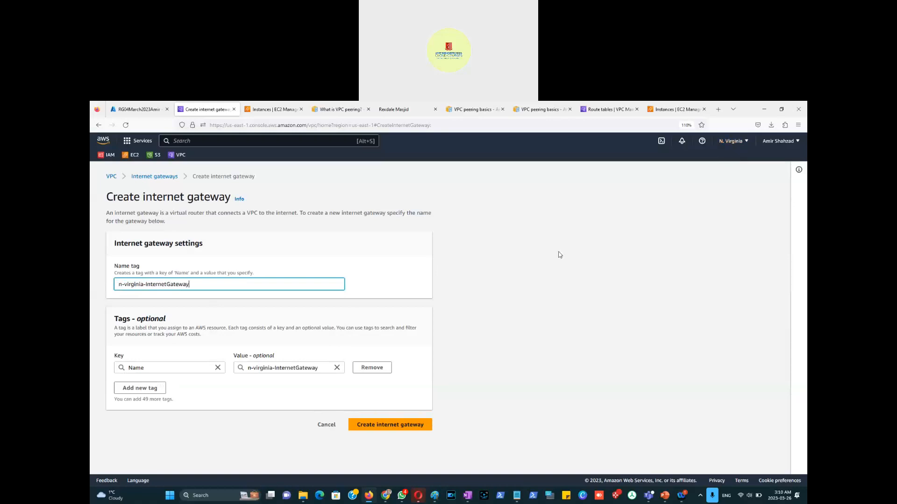
left_click(397, 429)
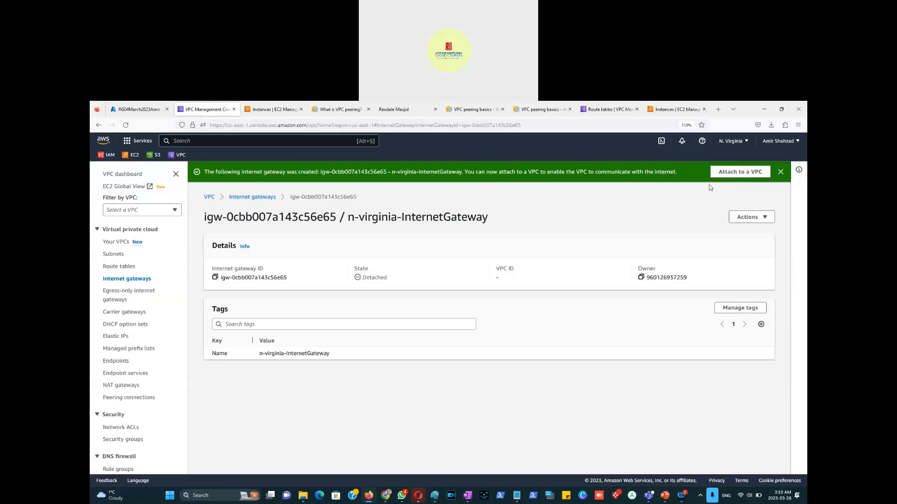
Step: Attach n-virginia-InternetGateway to n-virginia-vpc and return to the internet gateways list
left_click(742, 173)
left_click(261, 273)
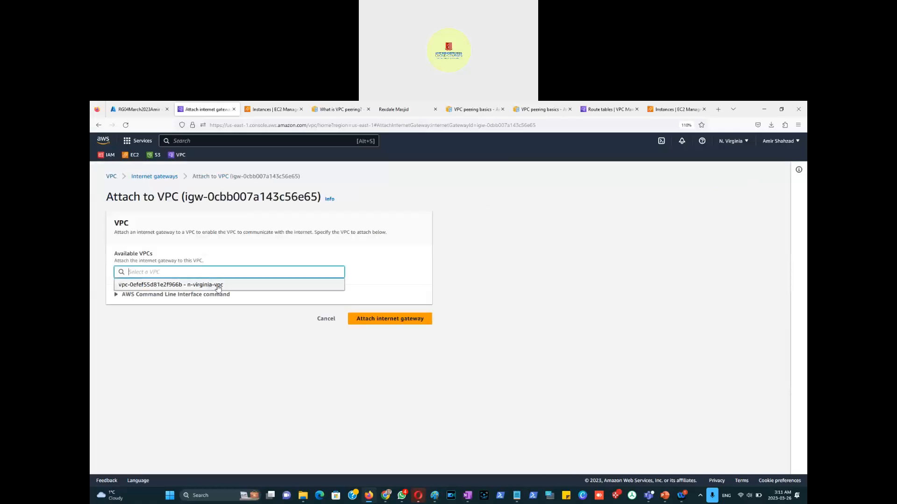
left_click(223, 285)
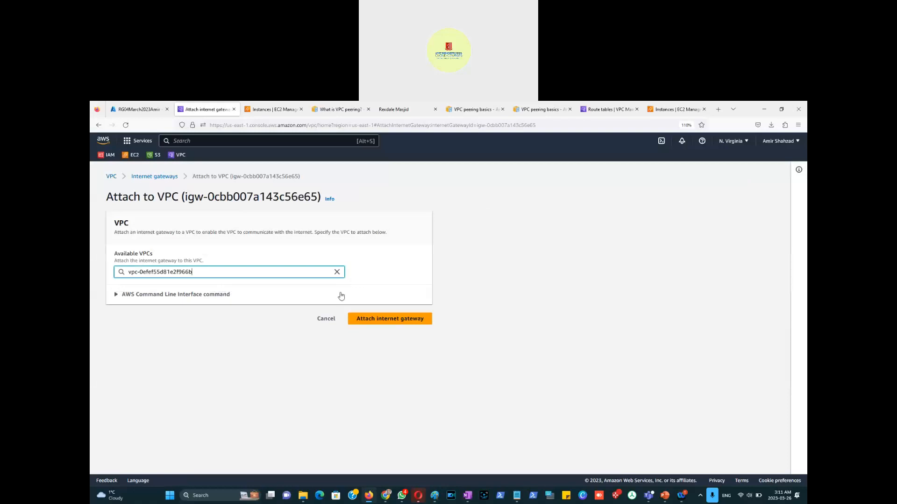
left_click(390, 322)
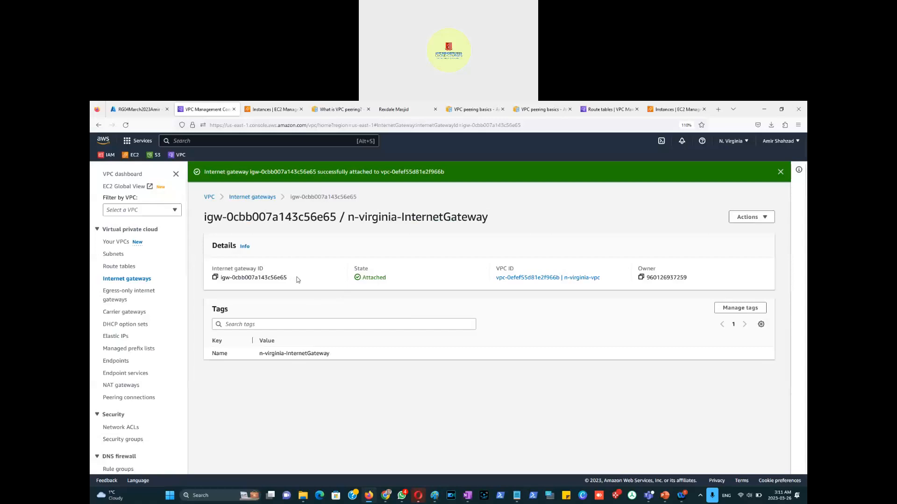
left_click(252, 197)
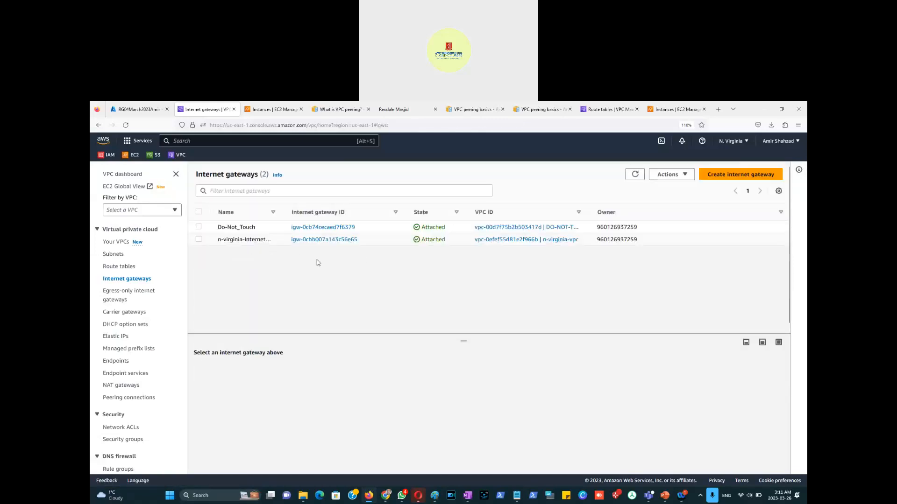
Step: Check the internet gateway route in the Paint diagram and open the routes of n-virginia-RouteTable for editing in the console
key("alt+Tab")
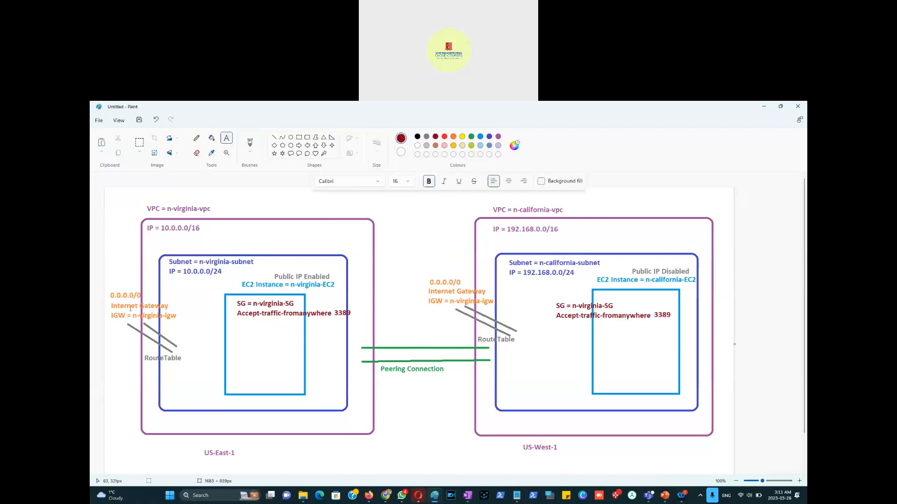
key("alt+Tab")
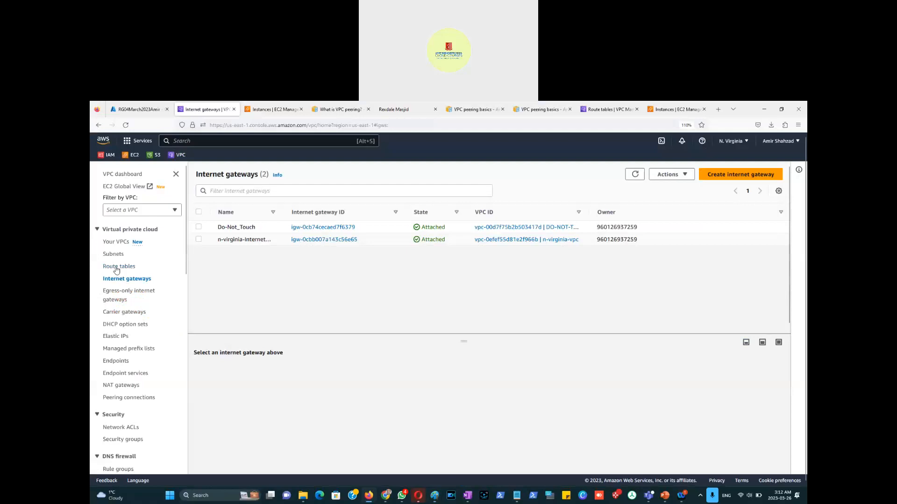
left_click(118, 266)
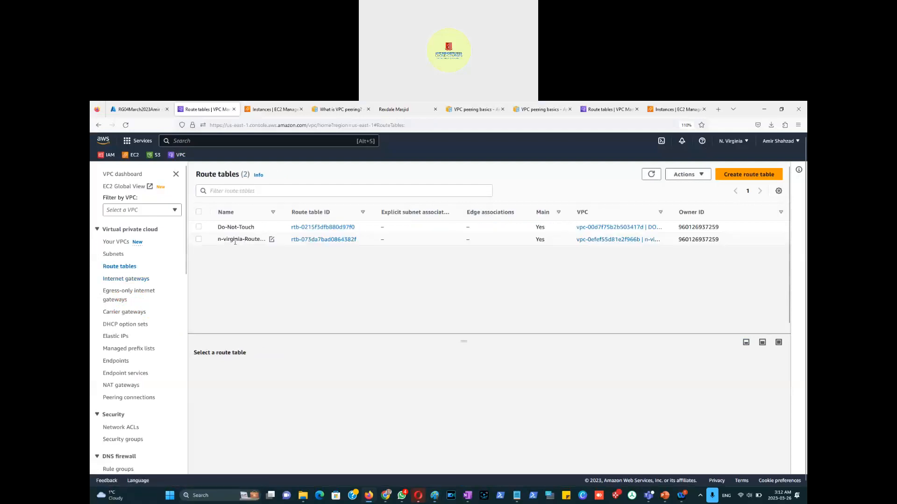
left_click(236, 245)
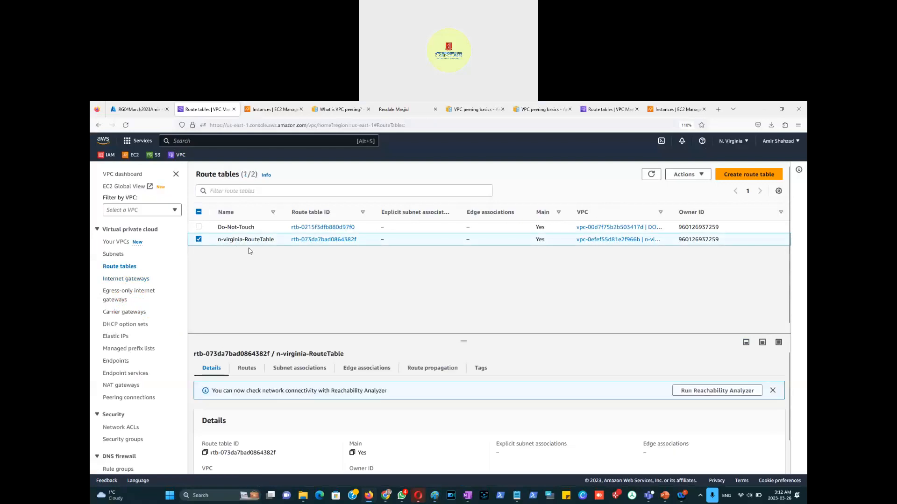
left_click(247, 372)
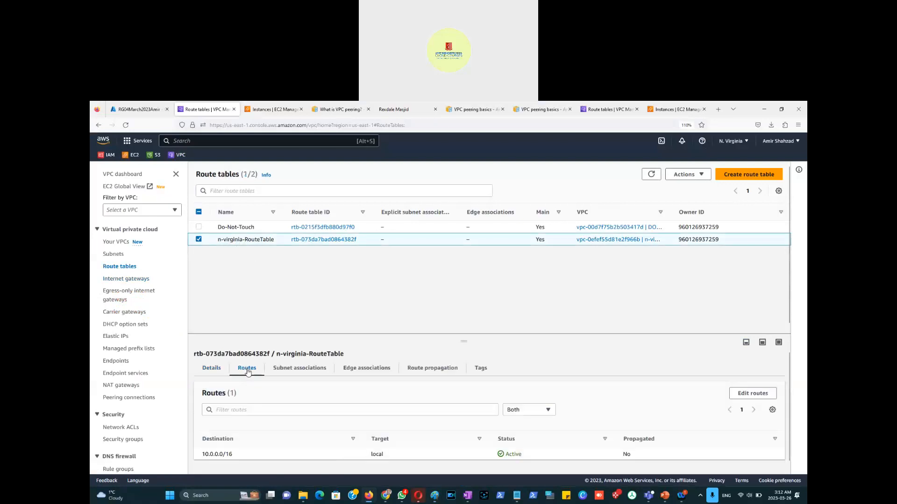
left_click(749, 395)
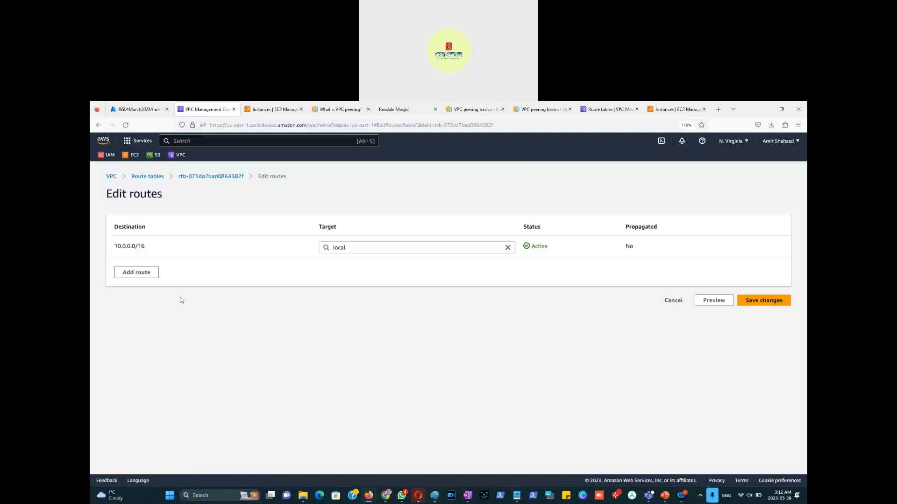
Step: Add and save a route with destination 0.0.0.0/0 targeting n-virginia-InternetGateway, and return to the route tables list
left_click(131, 274)
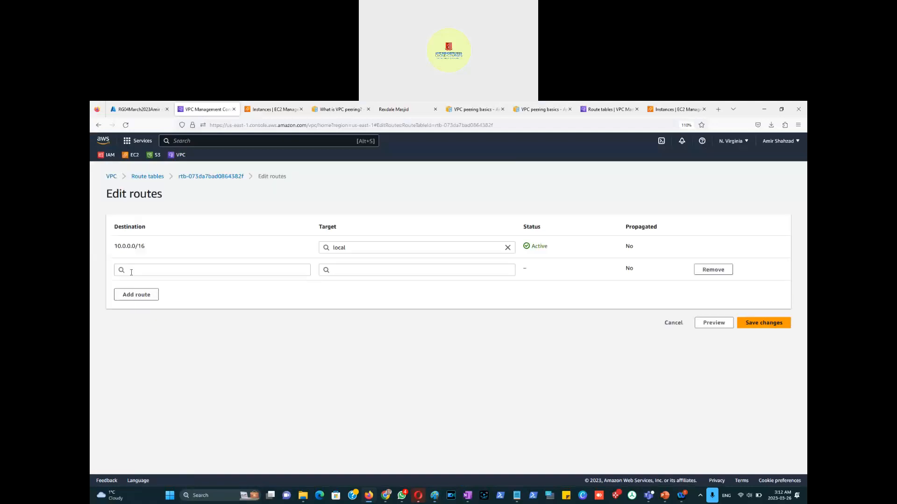
left_click(271, 274)
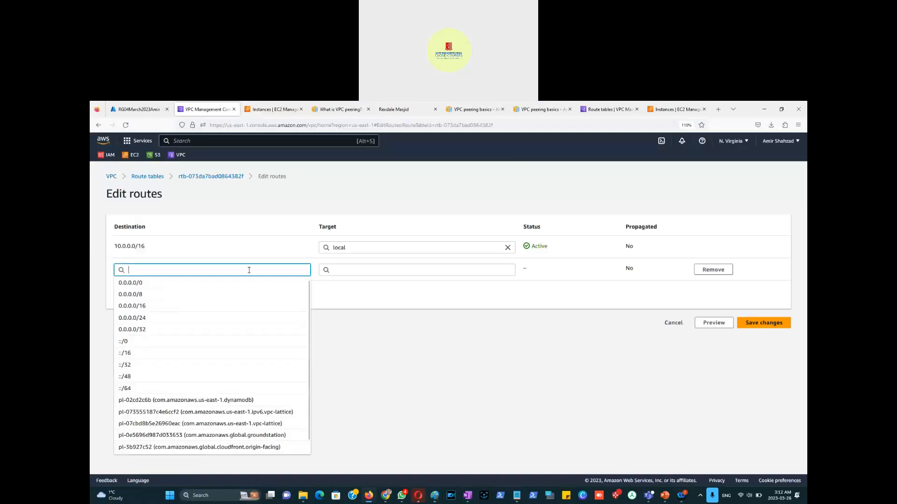
left_click(138, 283)
left_click(344, 272)
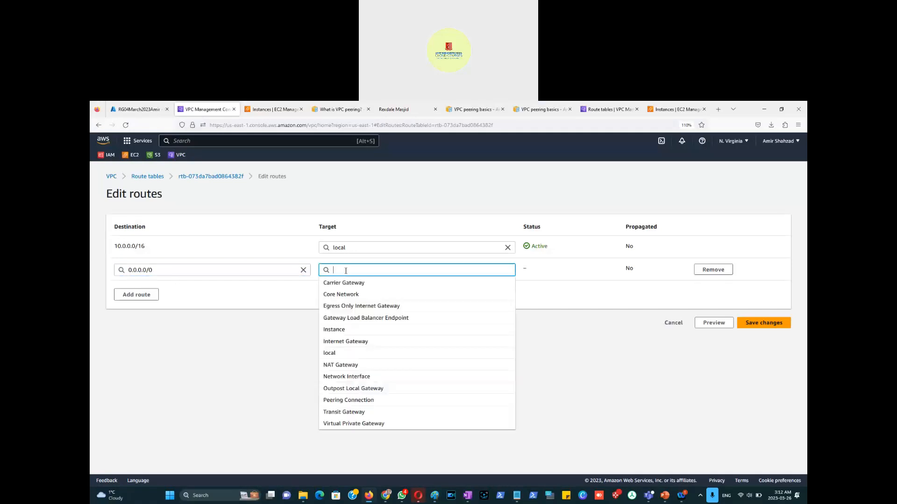
left_click(354, 345)
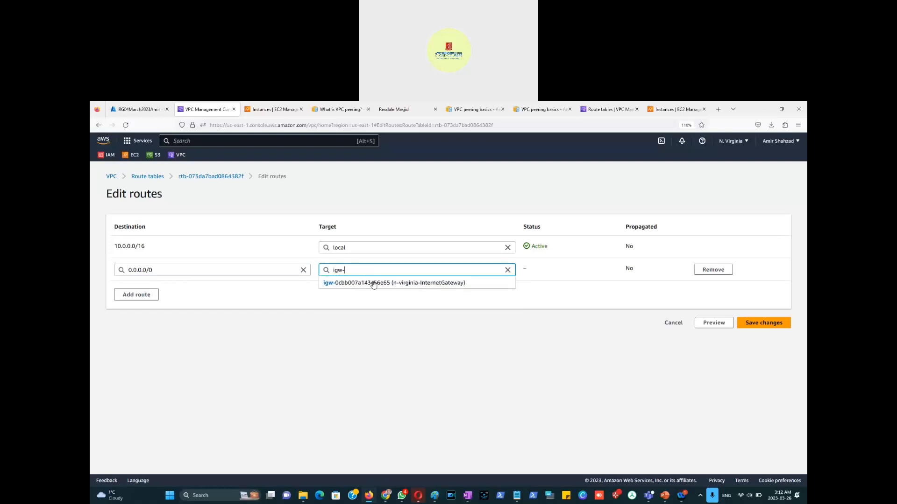
left_click(373, 284)
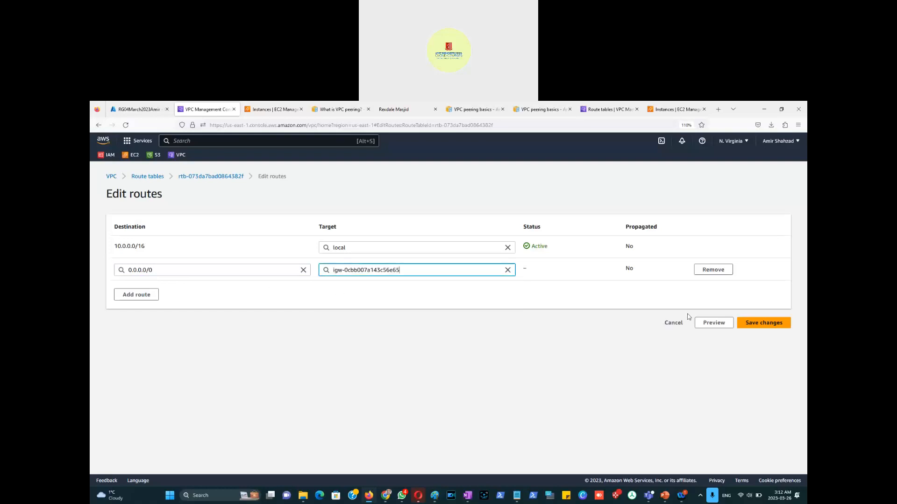
left_click(761, 322)
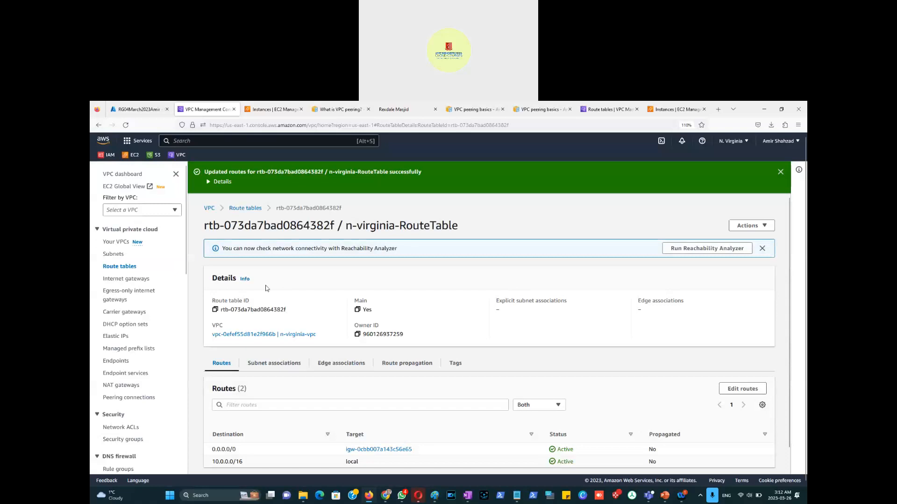
left_click(244, 209)
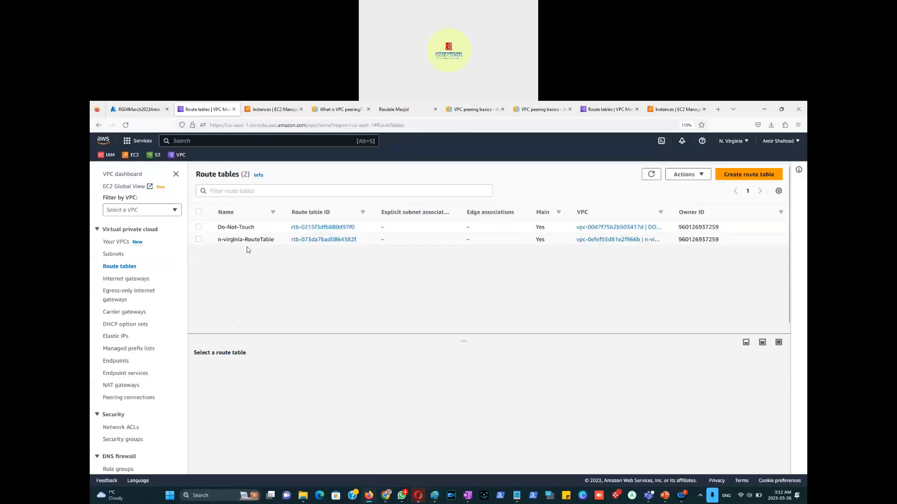
Step: Associate n-virginia-subnet with n-virginia-RouteTable and save the subnet association
left_click(198, 240)
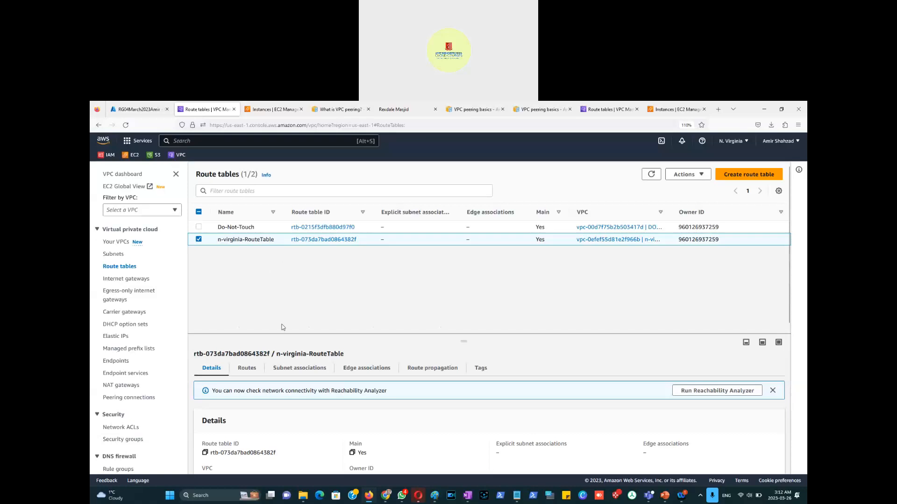
left_click(297, 371)
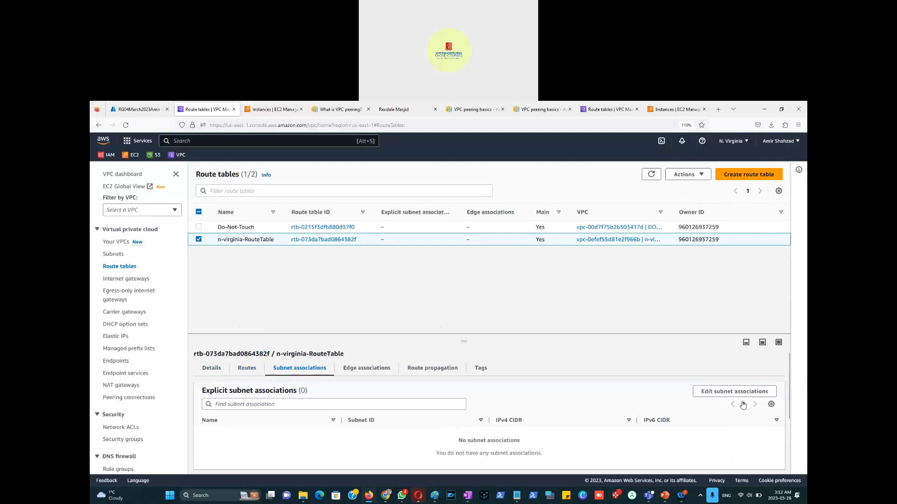
left_click(719, 393)
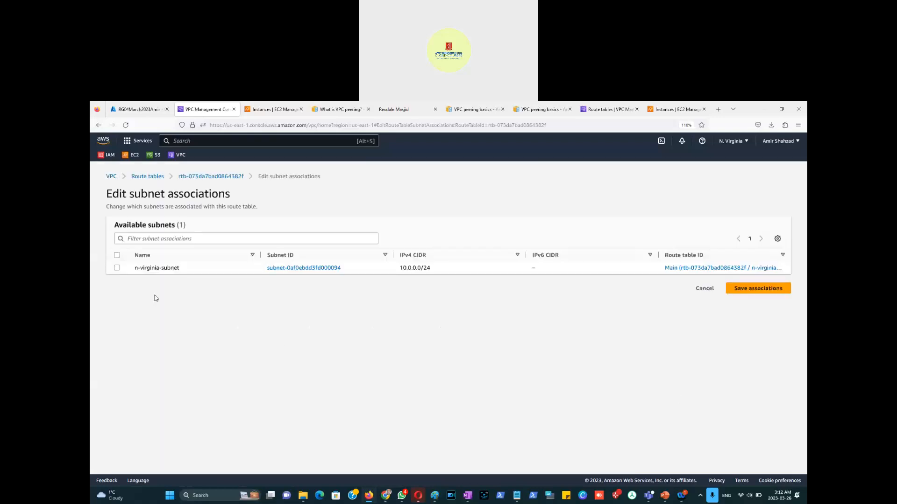
left_click(117, 268)
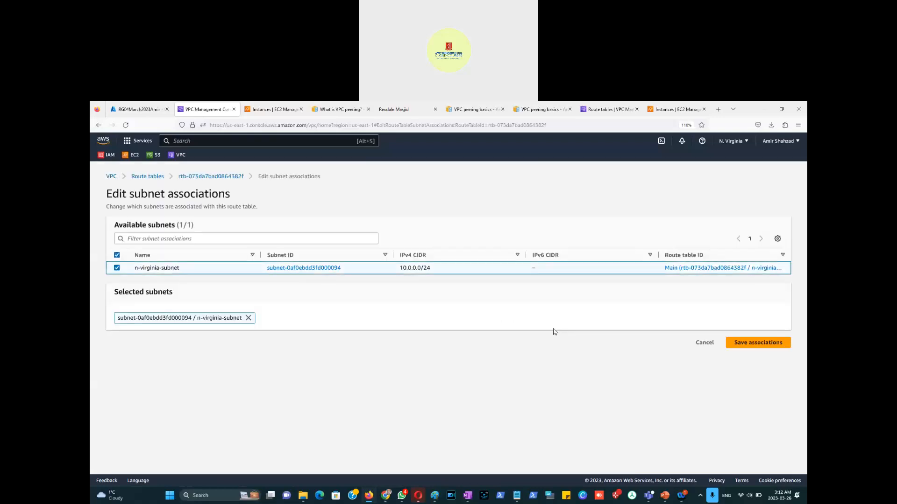
left_click(746, 350)
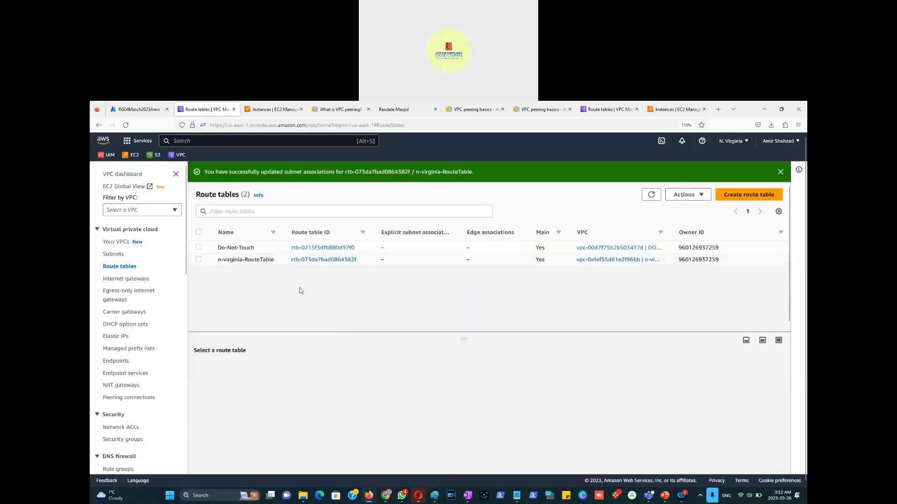
Step: Switch to the Paint diagram, sketch pencil strokes around the n-virginia route table, and undo them
key("alt+Tab")
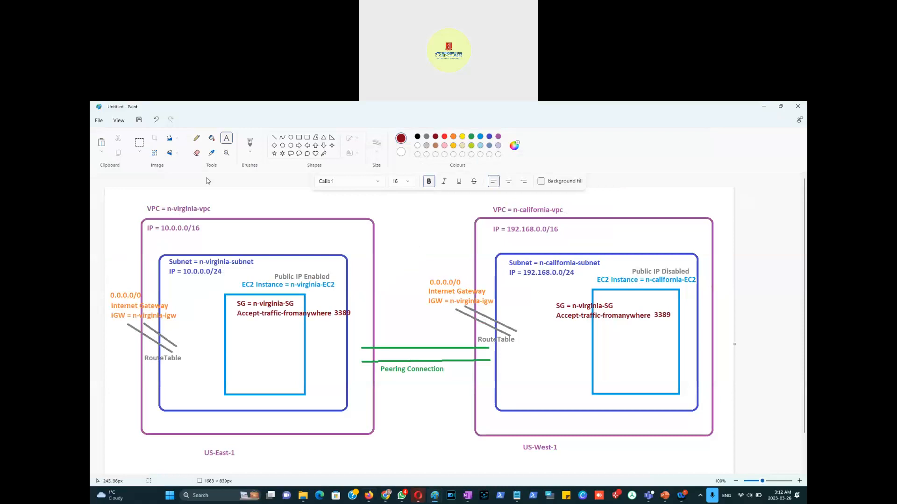
left_click(197, 138)
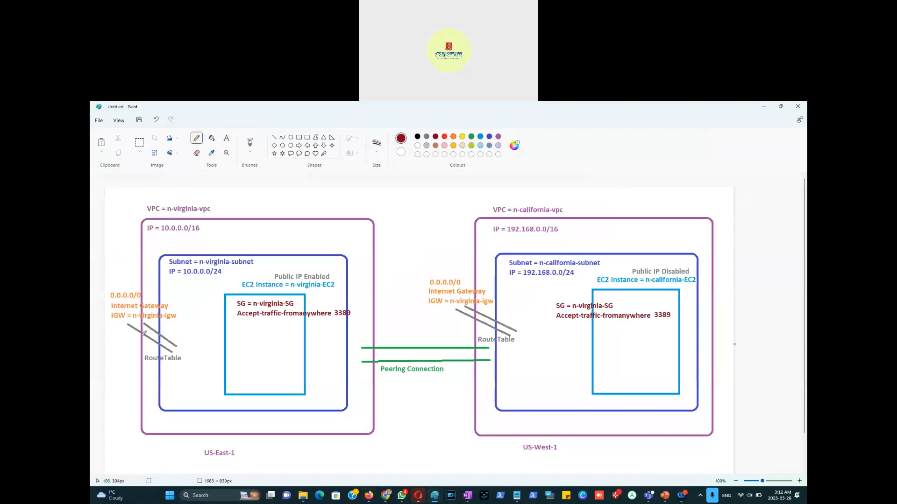
mouse_move(138, 337)
left_mouse_down()
mouse_move(136, 345)
mouse_move(115, 324)
mouse_move(119, 332)
left_mouse_up()
mouse_move(177, 350)
left_mouse_down()
mouse_move(197, 336)
mouse_move(191, 280)
mouse_move(206, 280)
left_mouse_up()
key("ctrl+z")
key("ctrl+z")
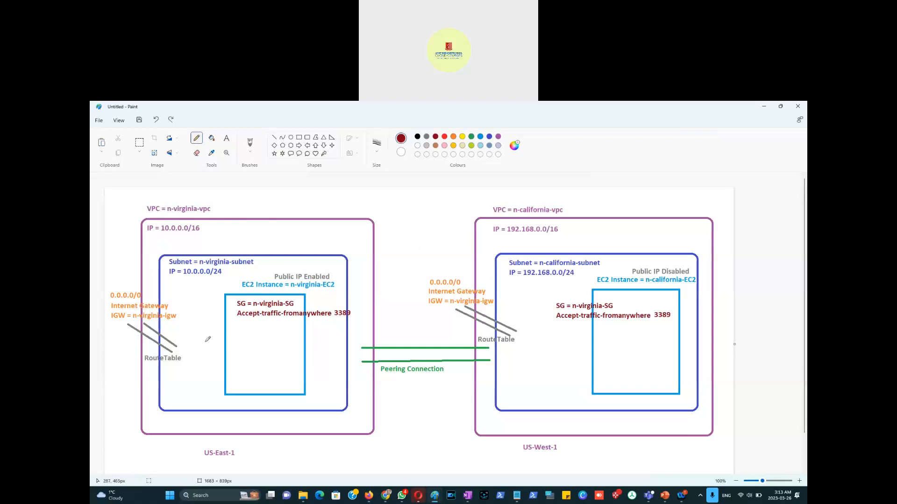
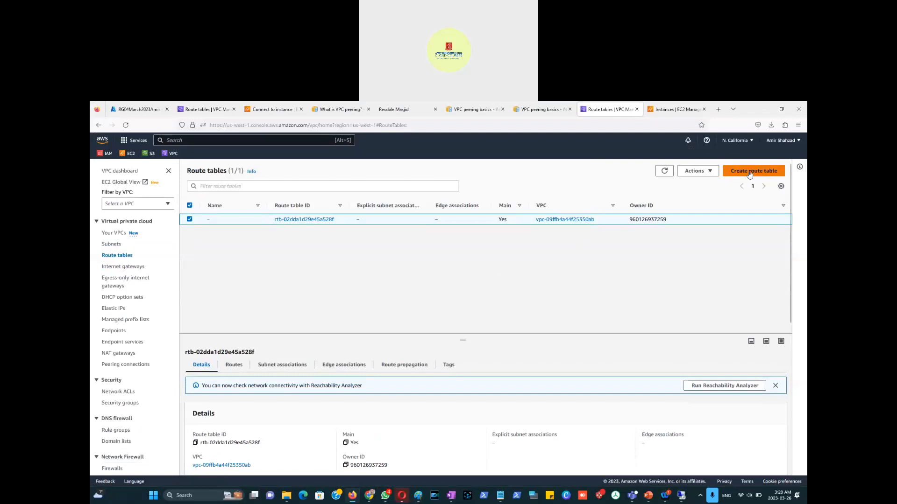
Step: Abandon creating a new route table, open the N. California VPC list in Firefox, and check the n-california-vpc details in the Paint diagram
left_click(750, 173)
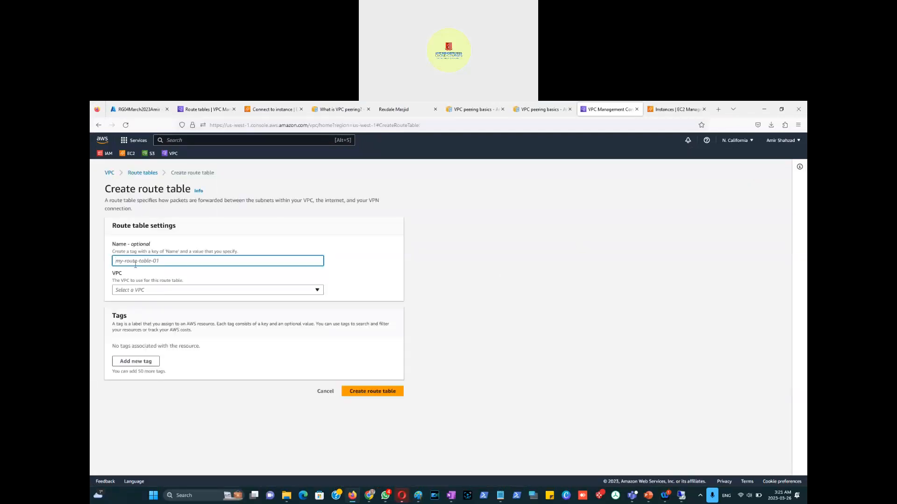
left_click(325, 392)
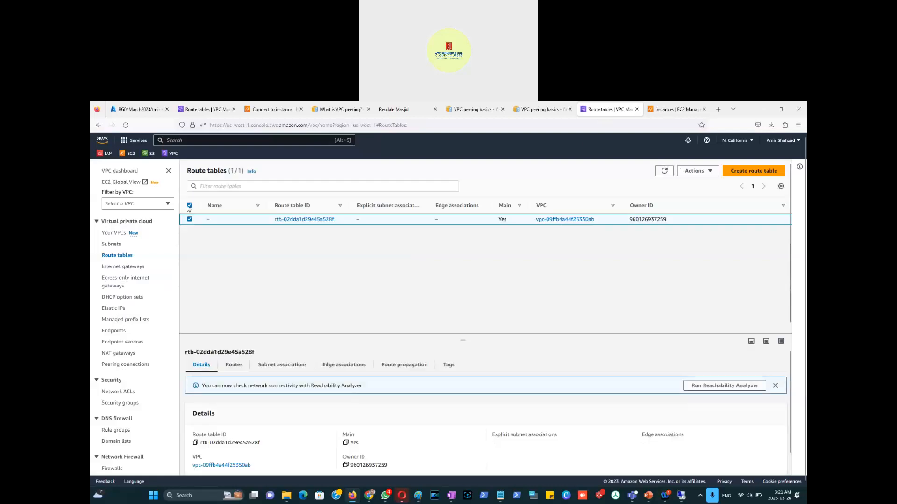
left_click(115, 234)
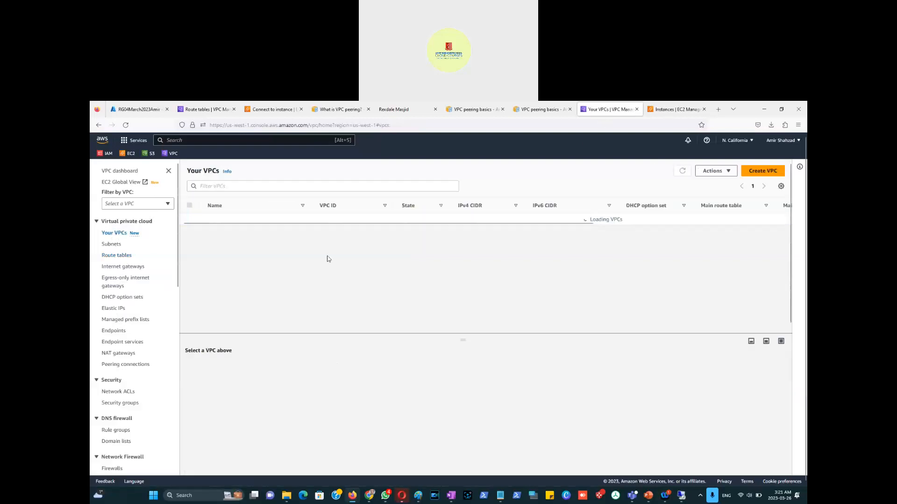
key("alt+Tab")
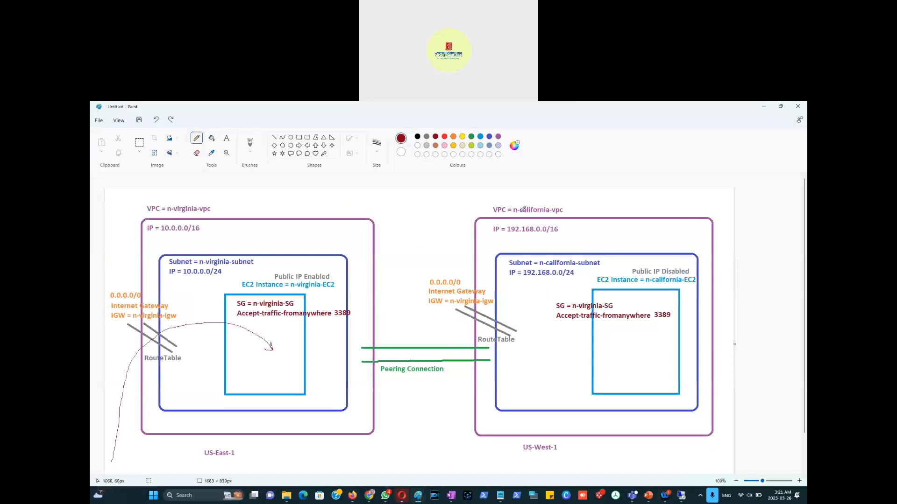
key("alt+Tab")
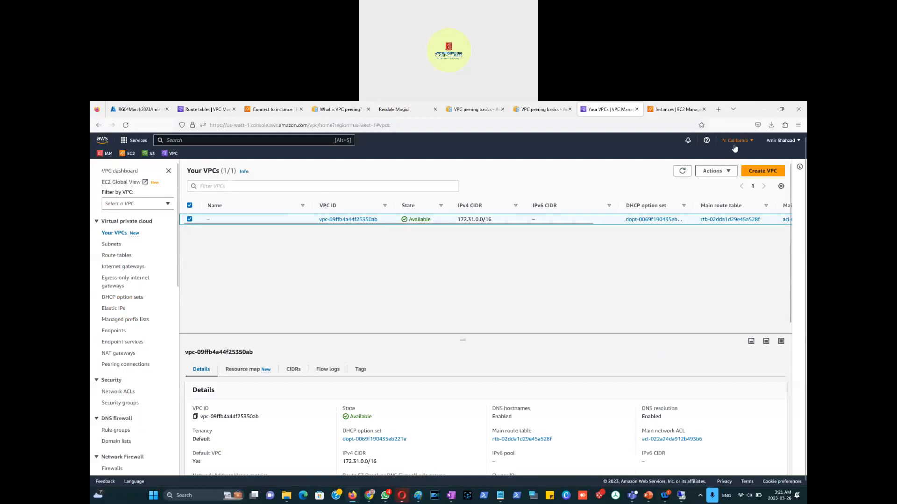
Step: Create a VPC named n-california-VPC with the IPv4 CIDR 192.168.0.0/16 in the N. California region
left_click(761, 173)
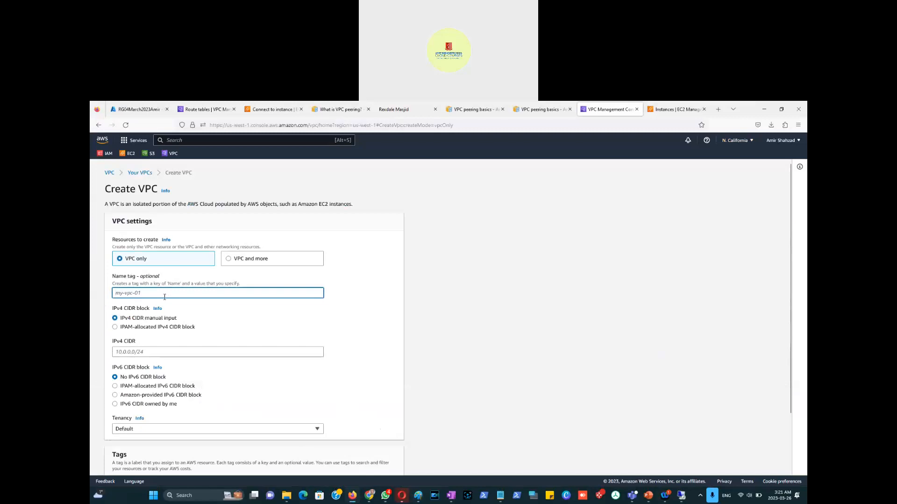
type("n-california-VPC")
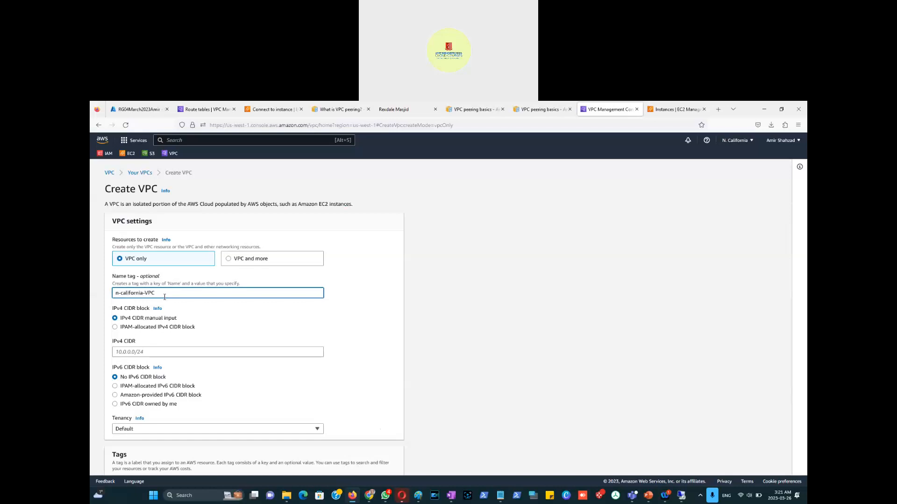
left_click(255, 355)
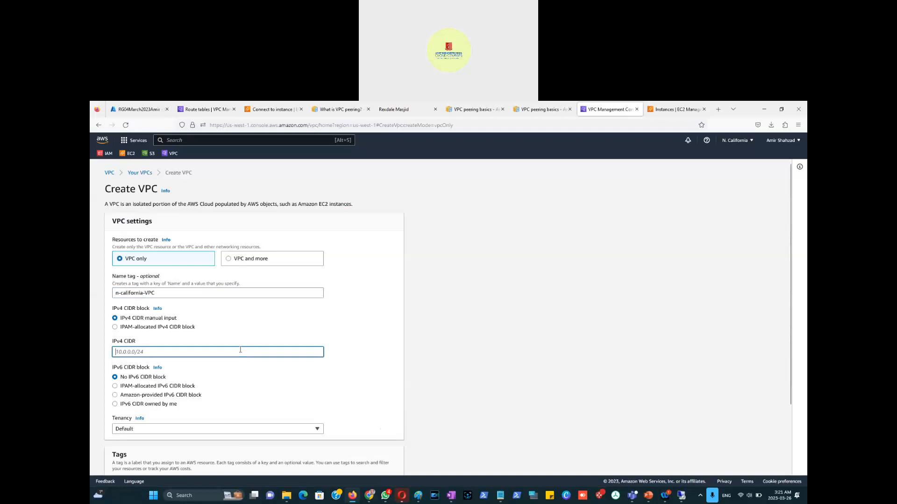
type("192.168.0.0/16")
left_click(378, 373)
scroll(368, 378, "down", 1)
scroll(368, 377, "down", 3)
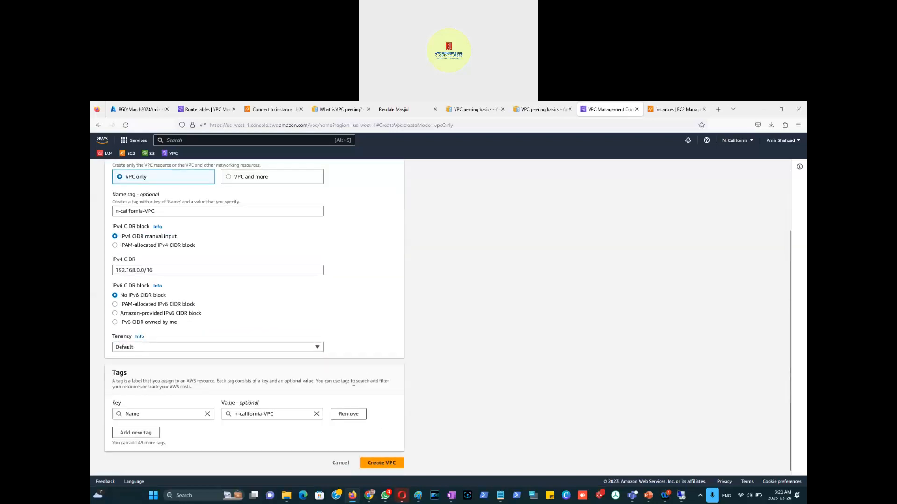
left_click(381, 464)
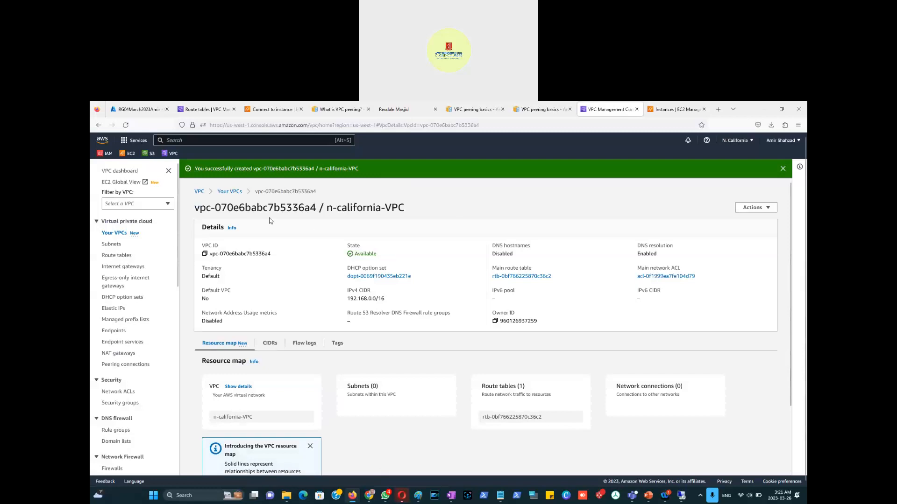
Step: Check the subnet details in the Paint diagram and start a subnet named n-california-subnet in n-california-VPC in the Firefox console
key("alt+Tab")
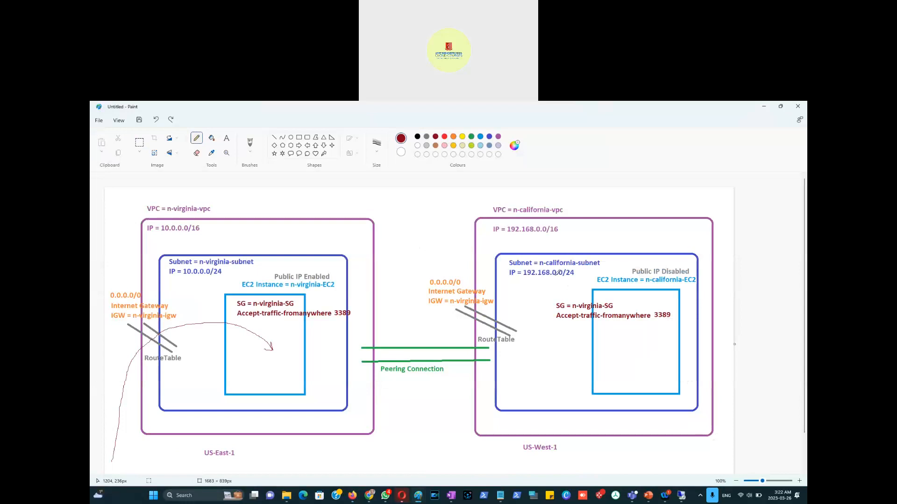
key("alt+Tab")
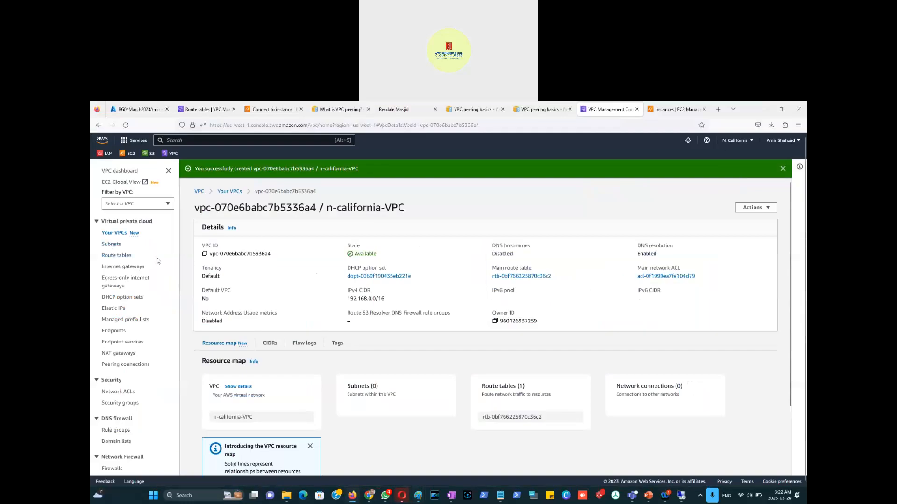
left_click(116, 256)
left_click(111, 244)
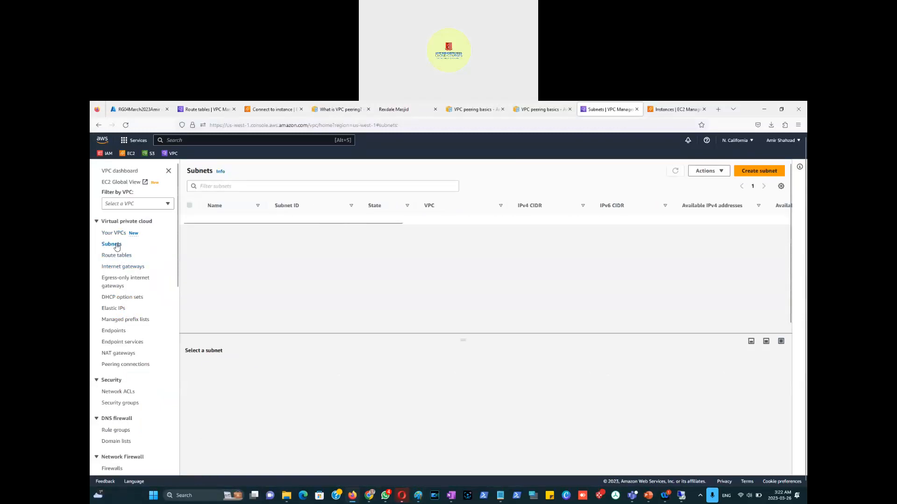
left_click(743, 174)
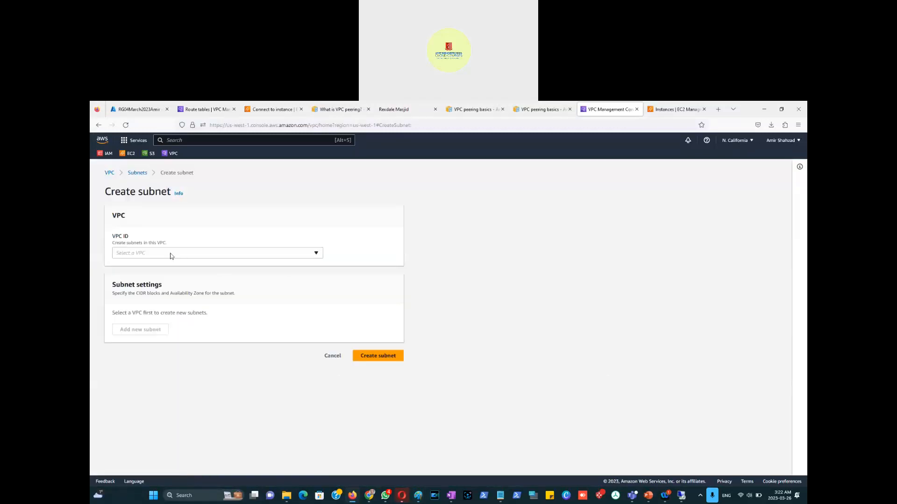
left_click(171, 256)
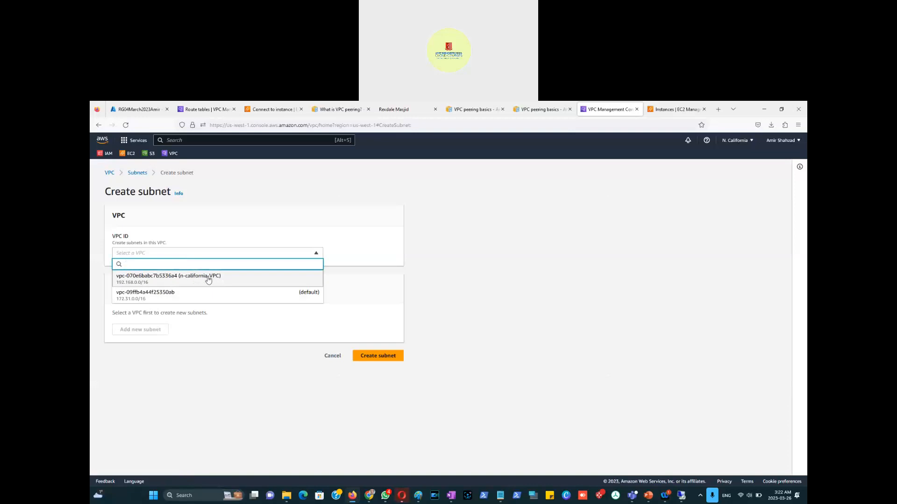
left_click(208, 280)
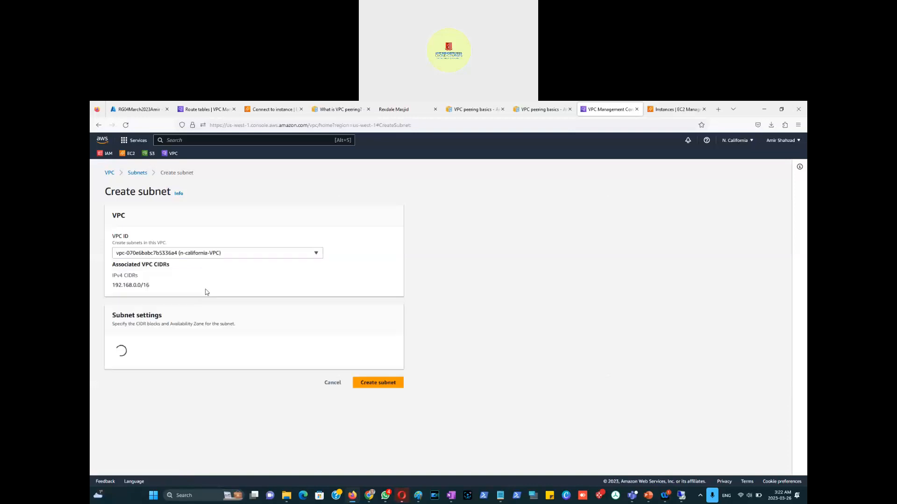
left_click(176, 374)
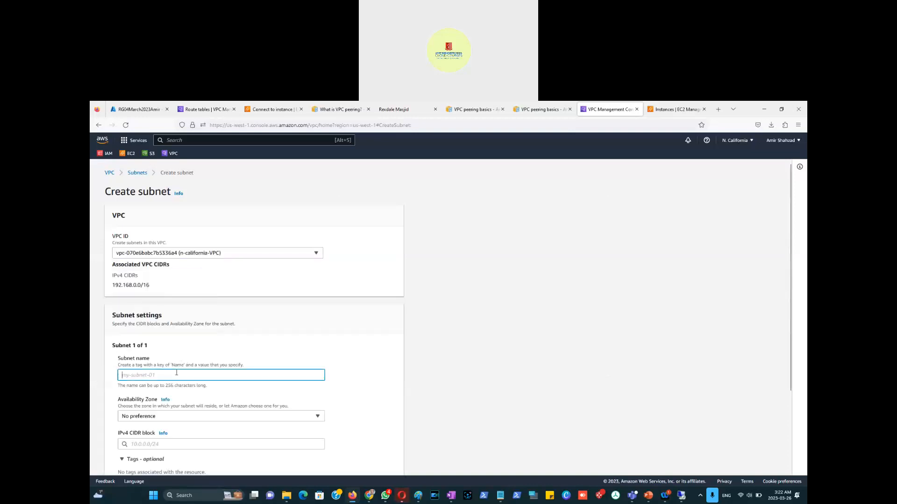
type("n")
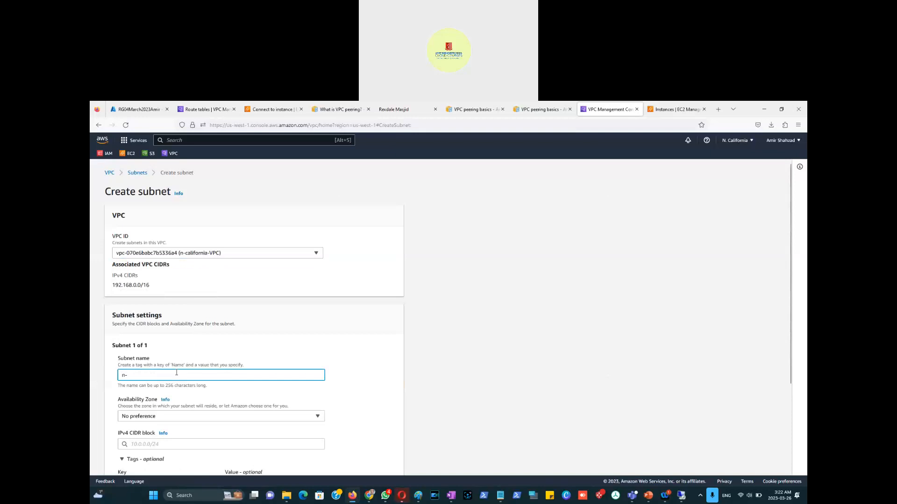
type("-california-subnet")
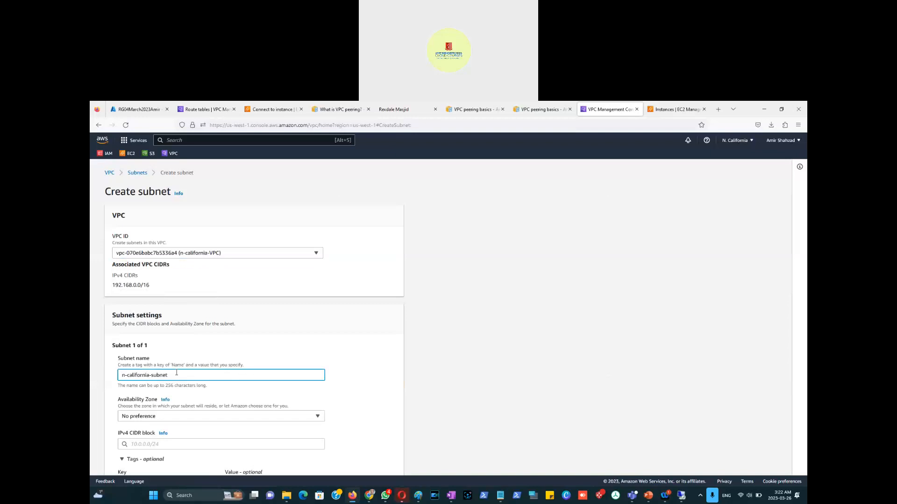
Step: Create the subnet in availability zone us-west-1a with IPv4 CIDR block 192.168.0.0/24, and open the route tables list
left_click(350, 400)
scroll(346, 397, "down", 3)
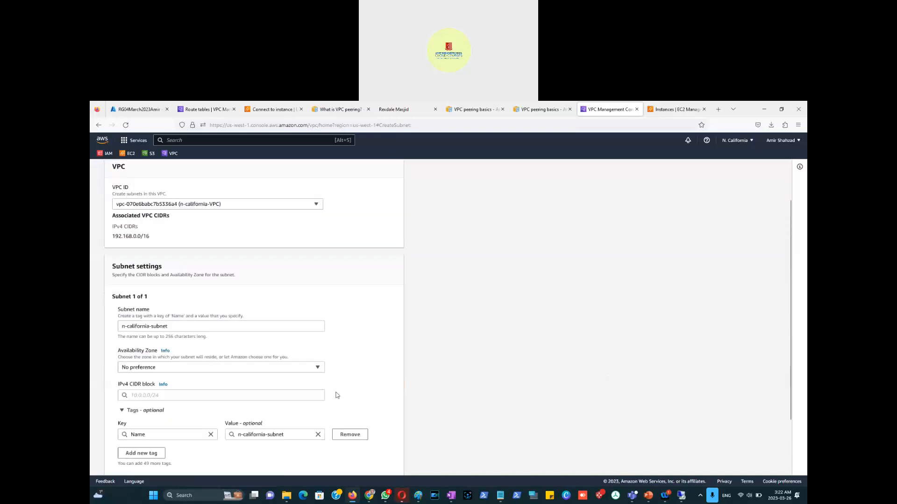
left_click(317, 337)
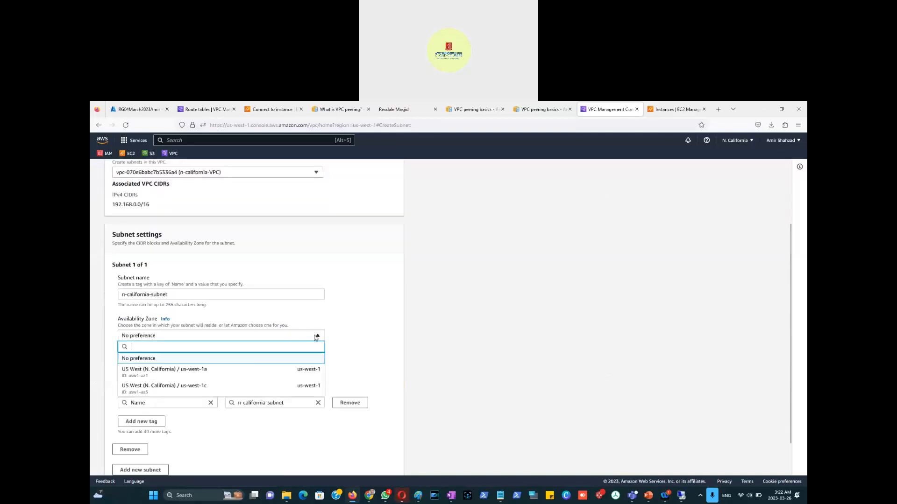
left_click(211, 370)
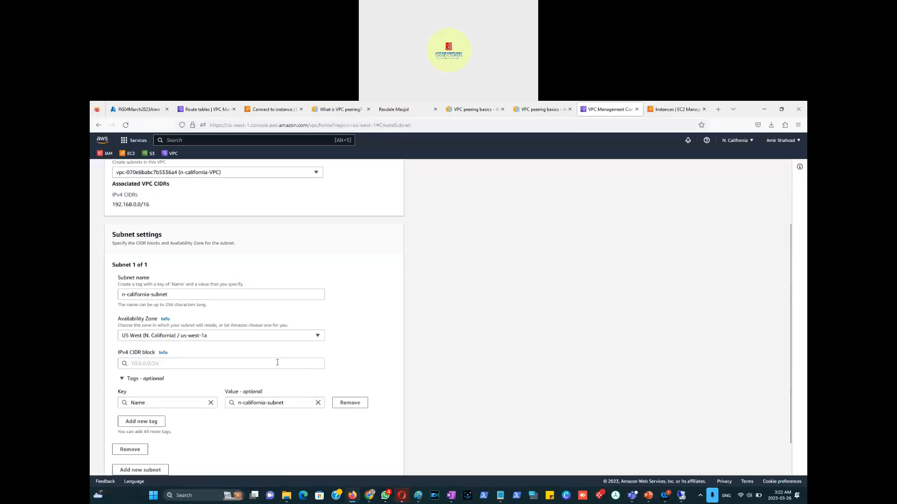
left_click(277, 363)
type("192.168.0.0")
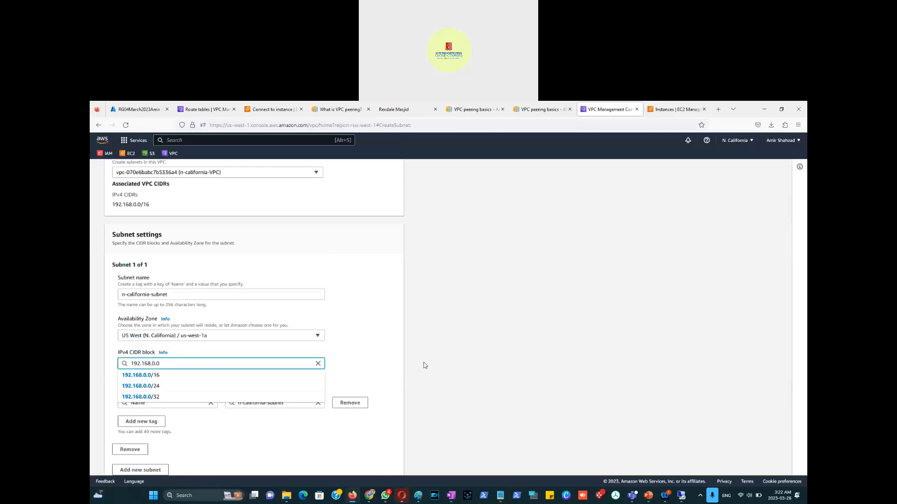
left_click(145, 385)
left_click(354, 373)
scroll(372, 368, "down", 2)
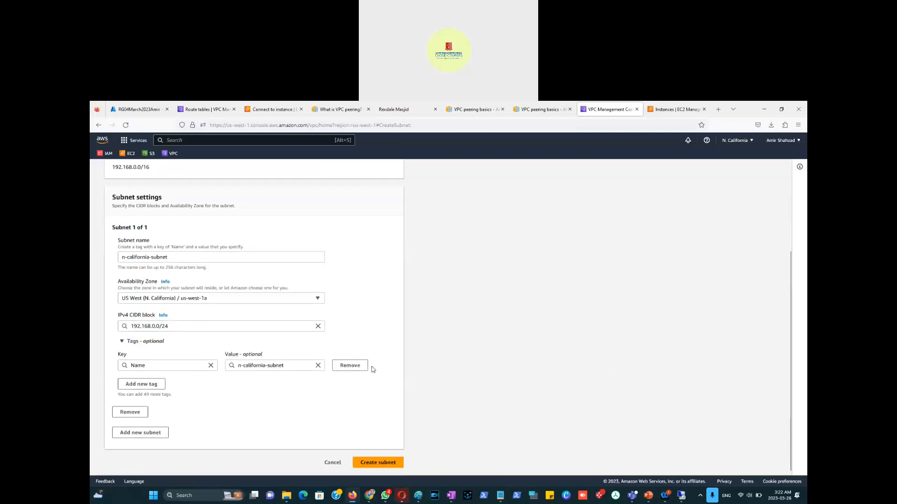
left_click(377, 464)
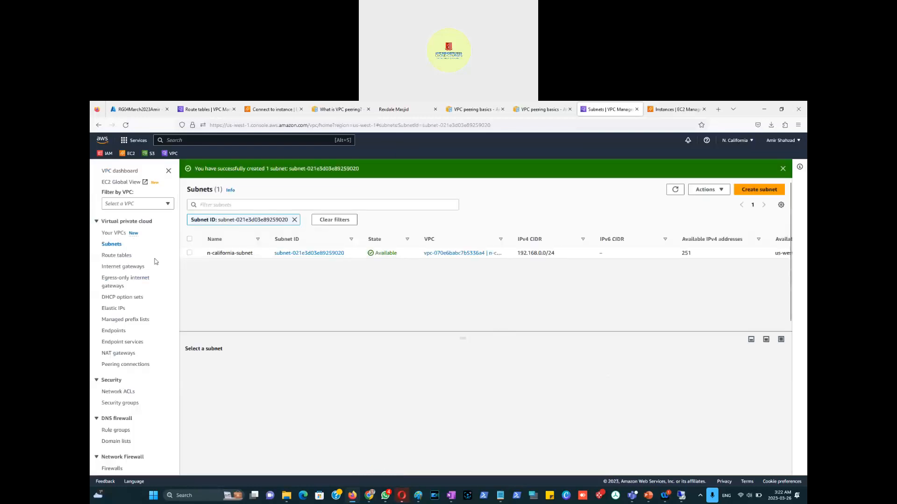
left_click(111, 256)
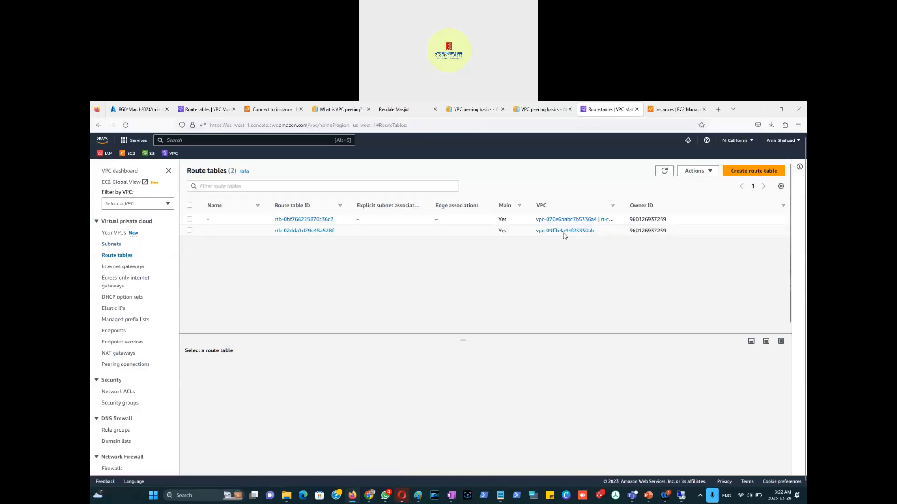
Step: Widen the VPC column and name the main route table of n-california-VPC n-california-RouteTable
left_click_drag(622, 206, 680, 205)
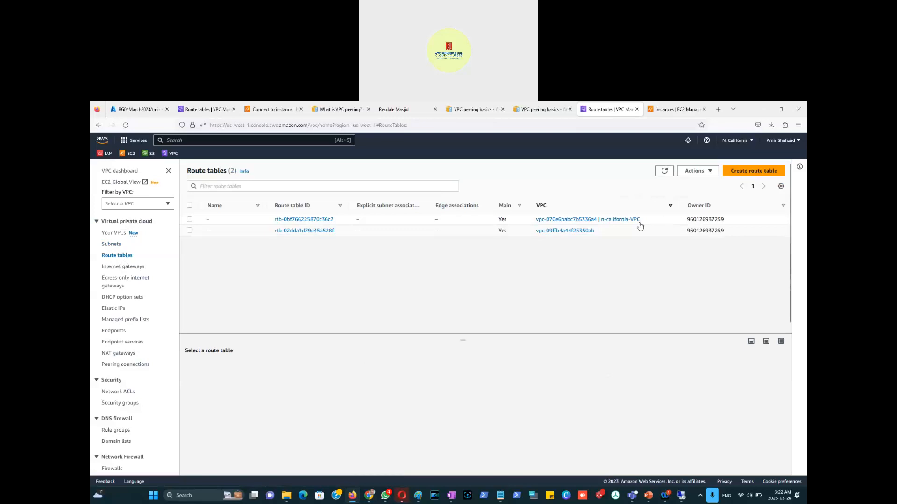
mouse_move(215, 220)
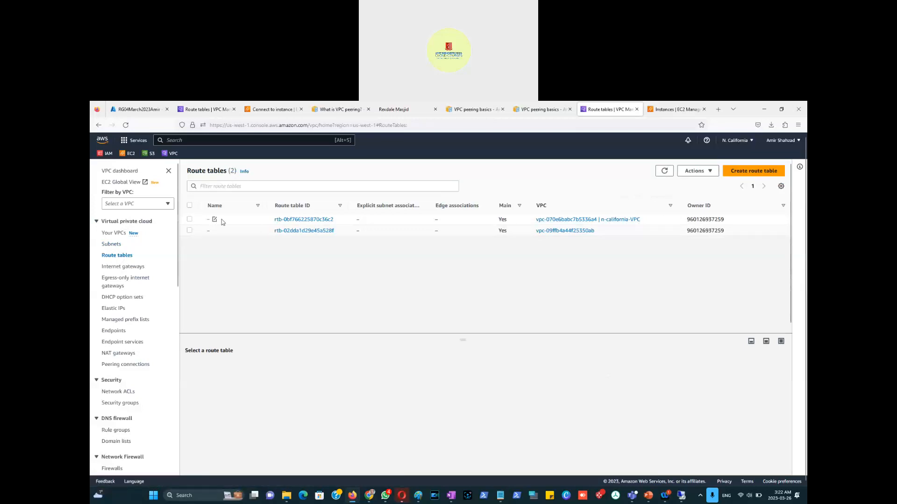
left_click(214, 220)
type("n-california-RouteTable")
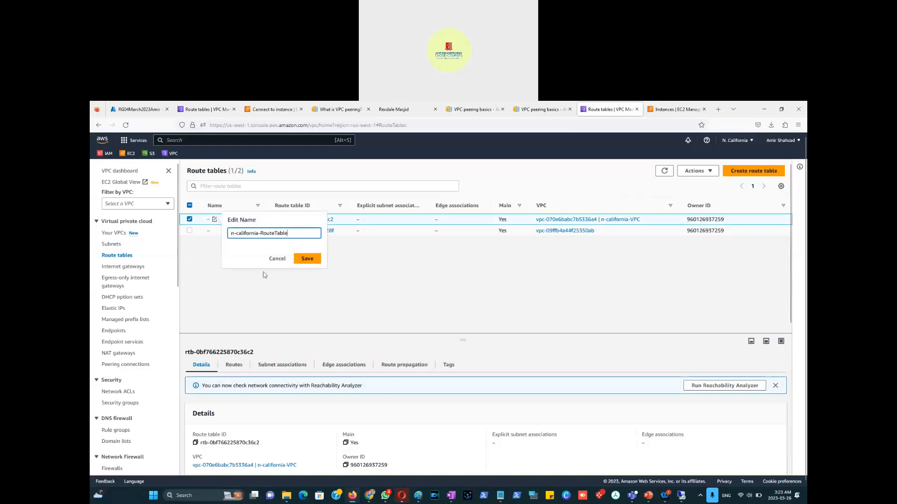
left_click(307, 259)
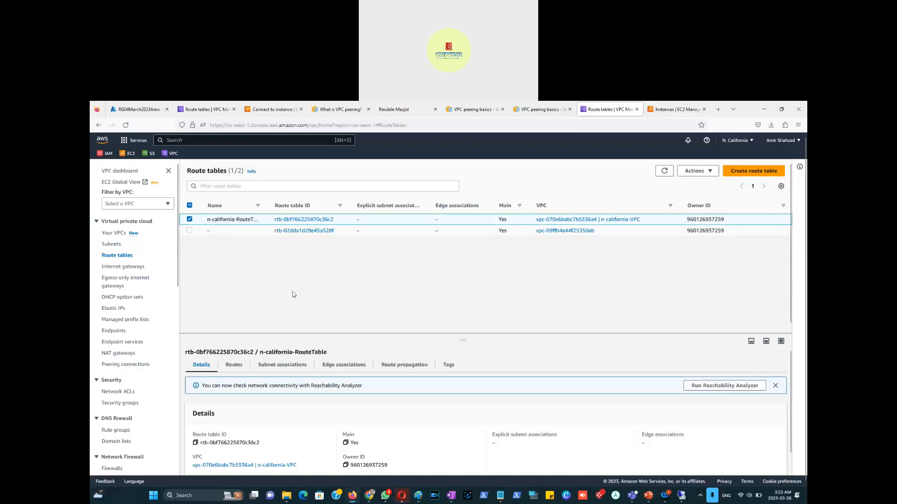
Step: Check the gateway in the Paint diagram and create an internet gateway named n-california-InternetGateway in the Firefox console
key("alt+Tab")
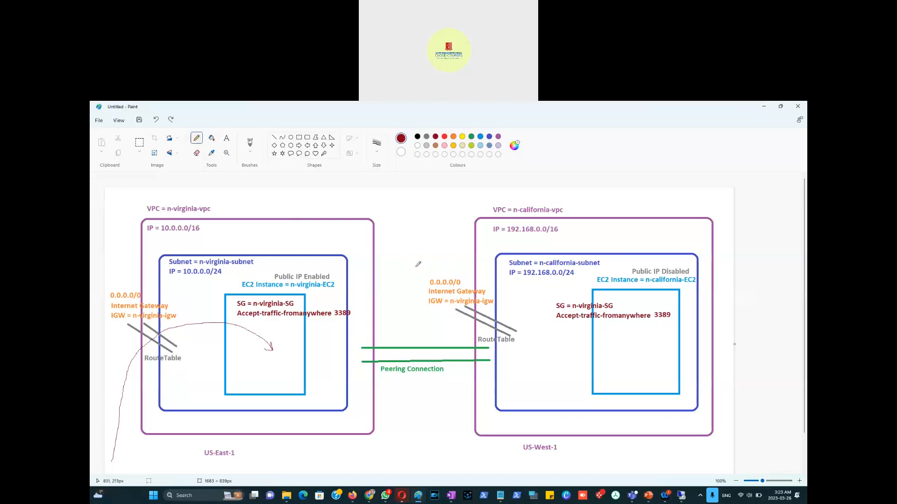
key("alt+Tab")
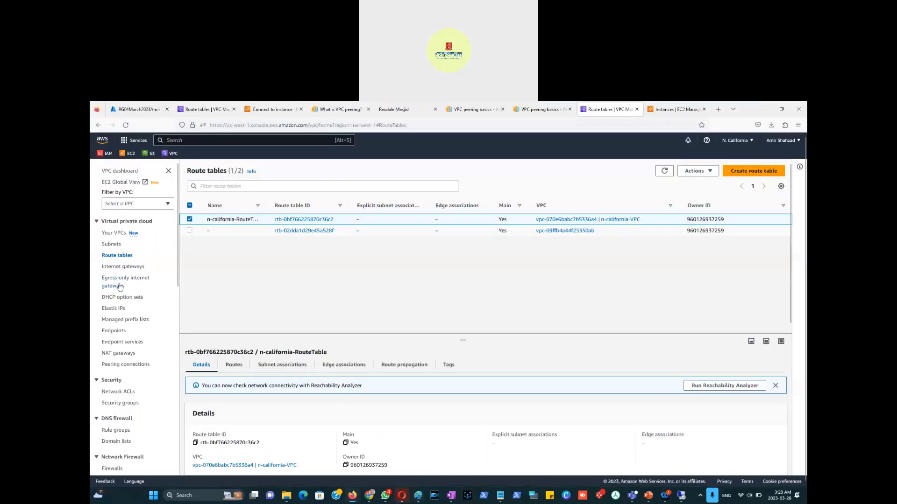
left_click(120, 267)
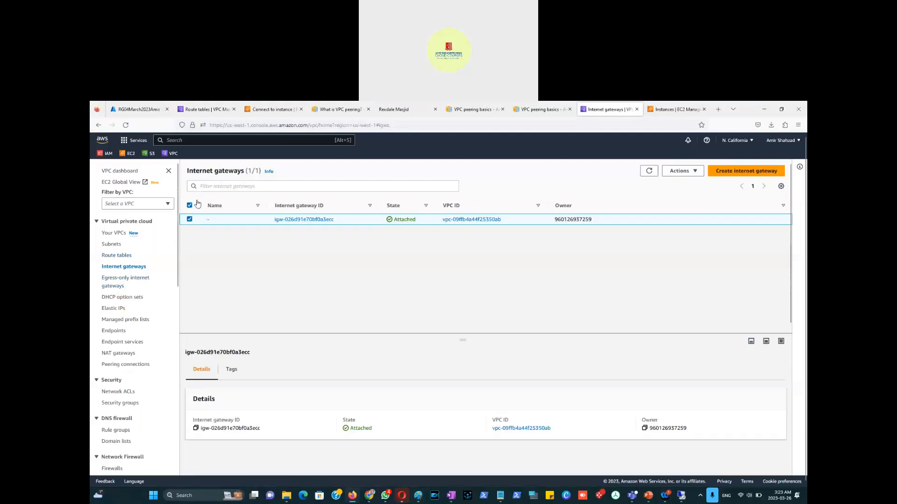
left_click(731, 171)
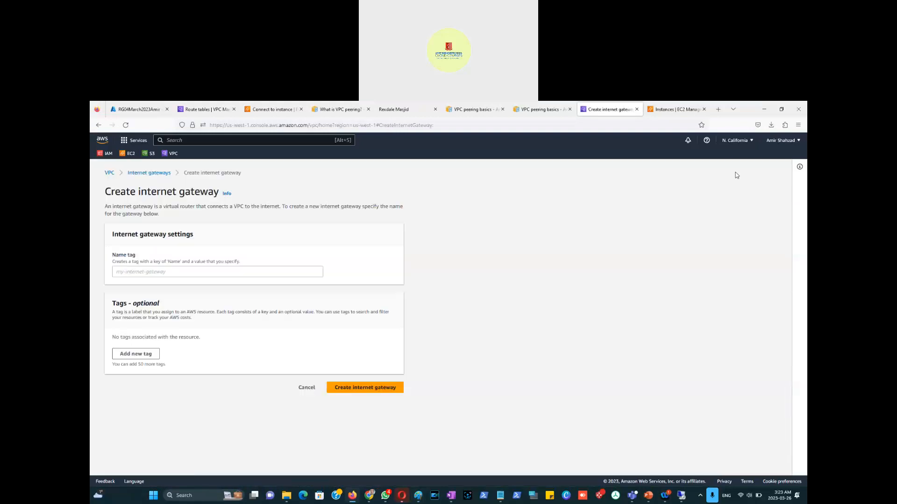
left_click(167, 271)
type("n-californi")
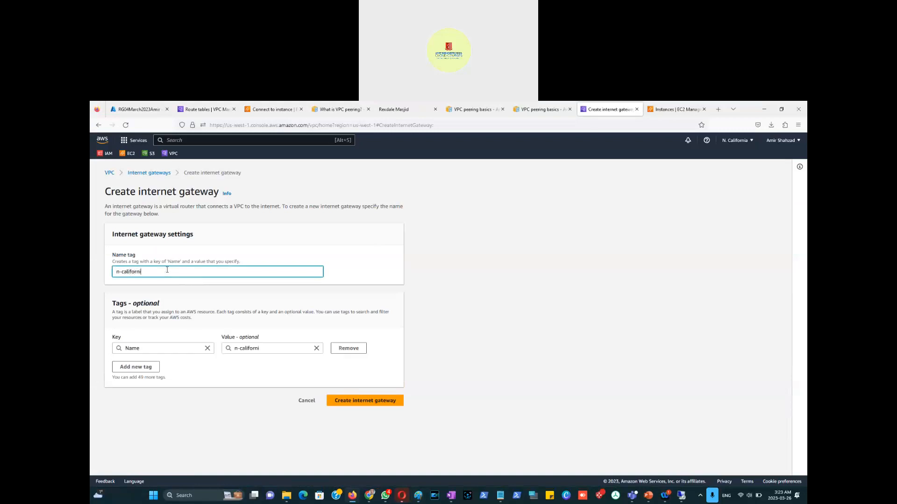
type("a-InternetGateway")
left_click(375, 404)
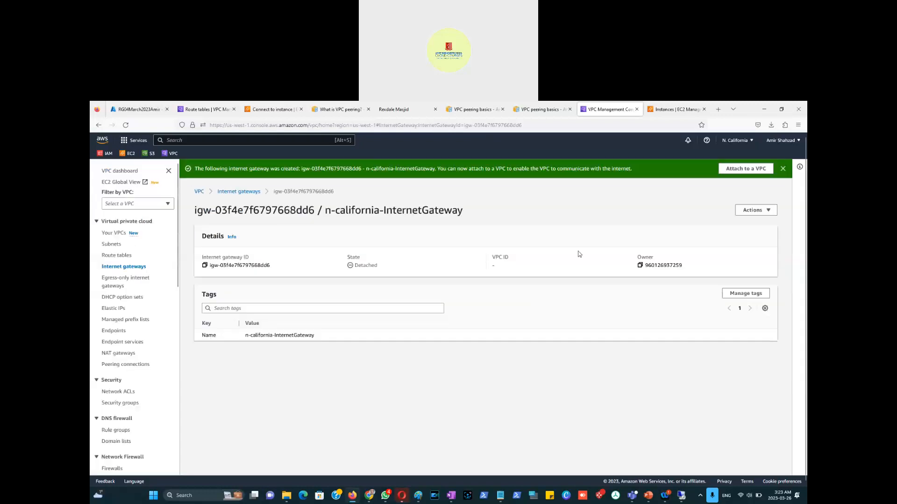
Step: Attach the new internet gateway to n-california-VPC
left_click(747, 169)
left_click(227, 261)
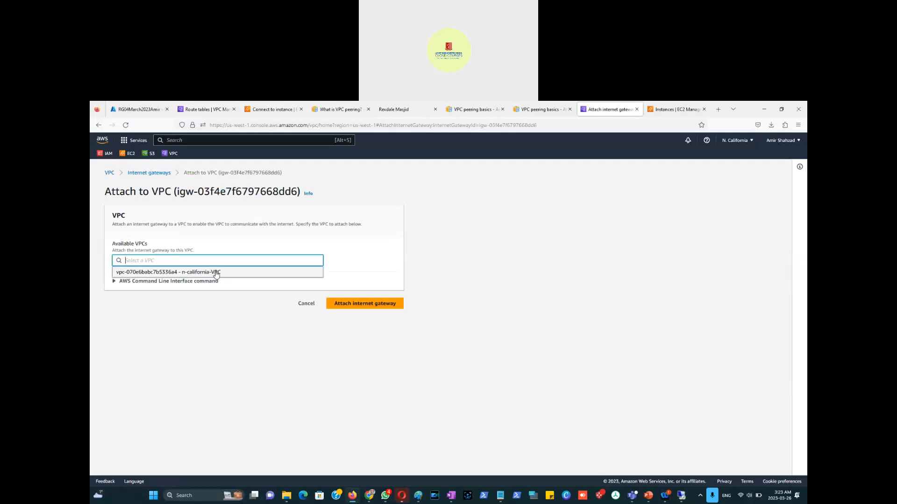
left_click(215, 273)
left_click(367, 305)
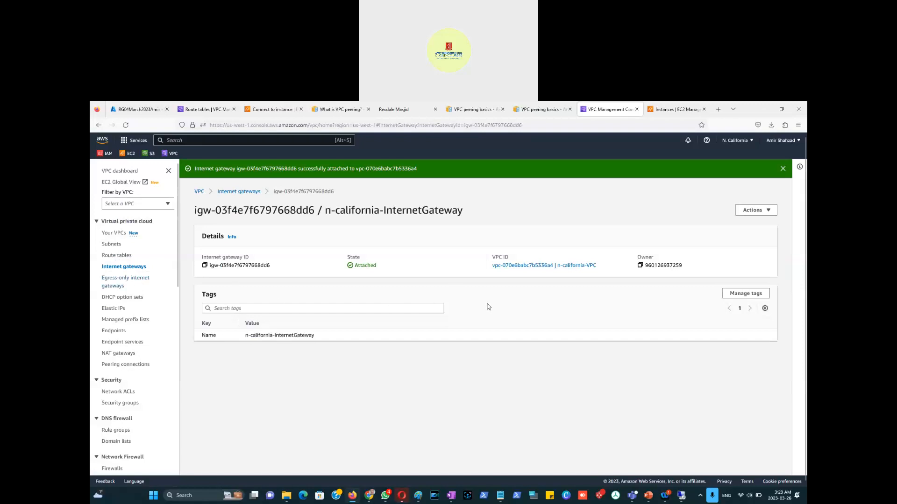
Step: Recheck the Paint diagram and add a 0.0.0.0/0 route to n-california-RouteTable in Firefox, targeting the n-california-InternetGateway
key("alt+Tab")
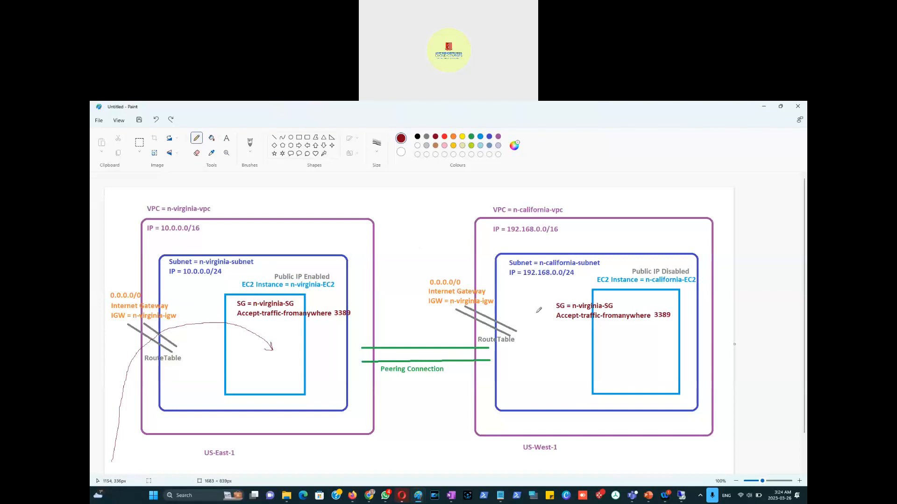
key("alt+Tab")
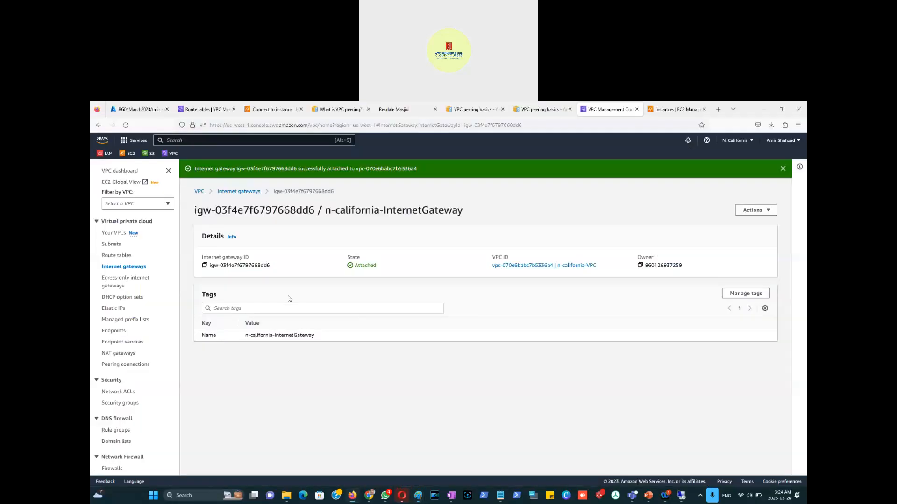
left_click(117, 259)
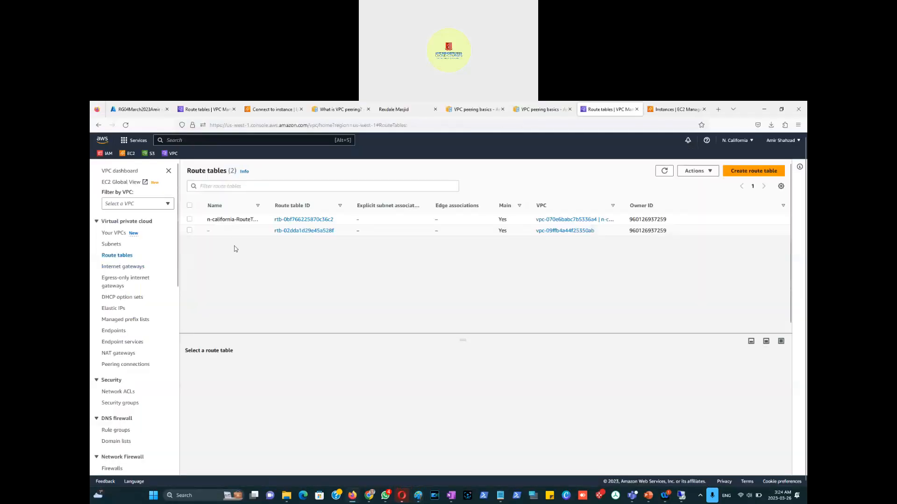
left_click(190, 219)
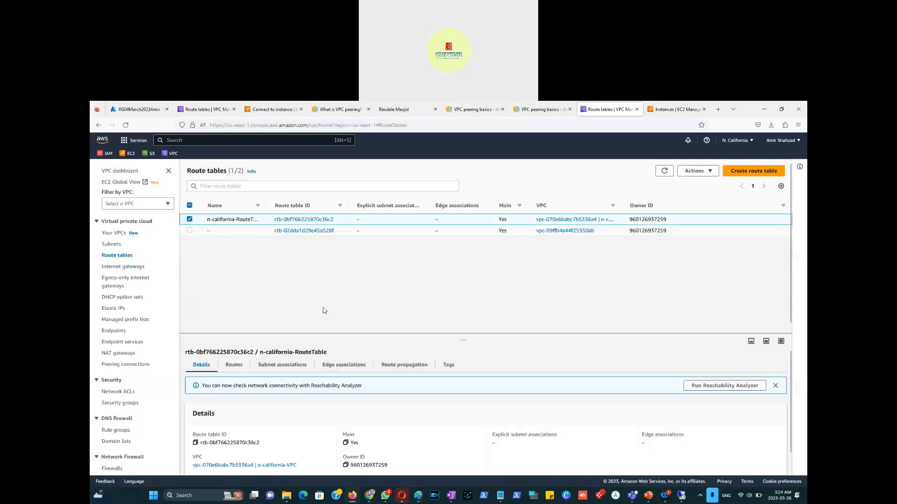
left_click(234, 372)
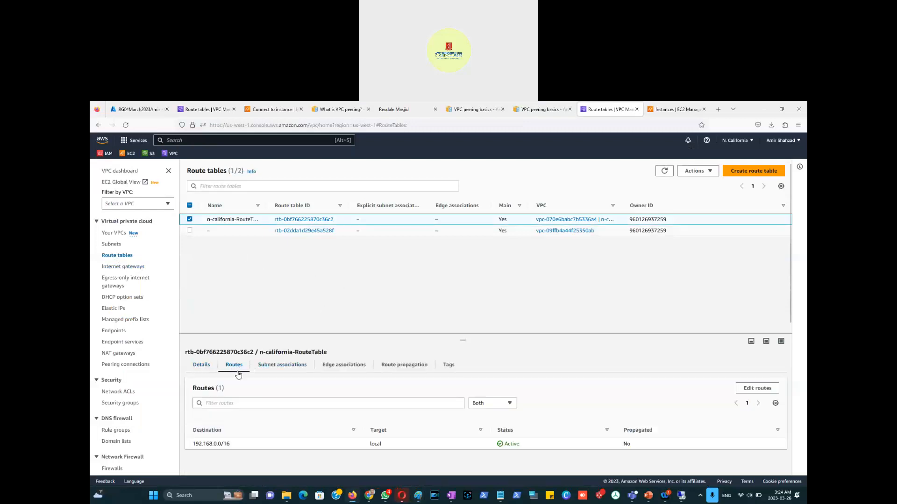
left_click(750, 389)
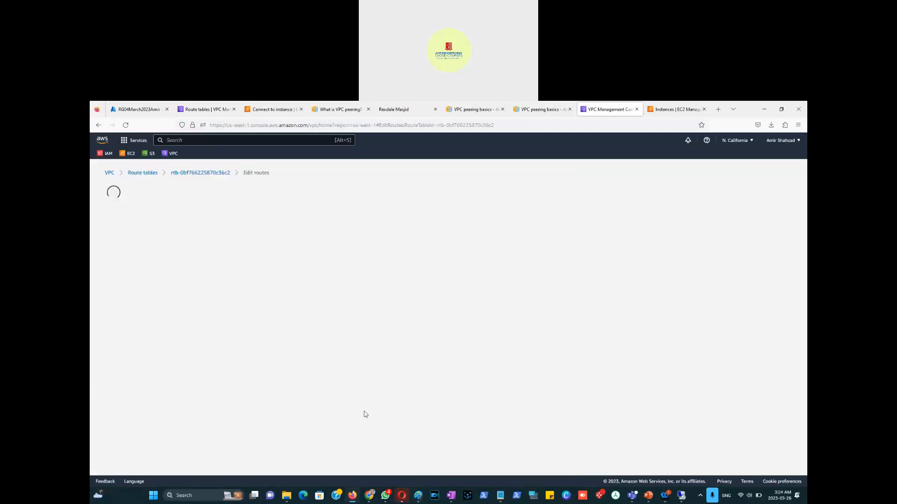
left_click(140, 262)
left_click(178, 258)
left_click(157, 271)
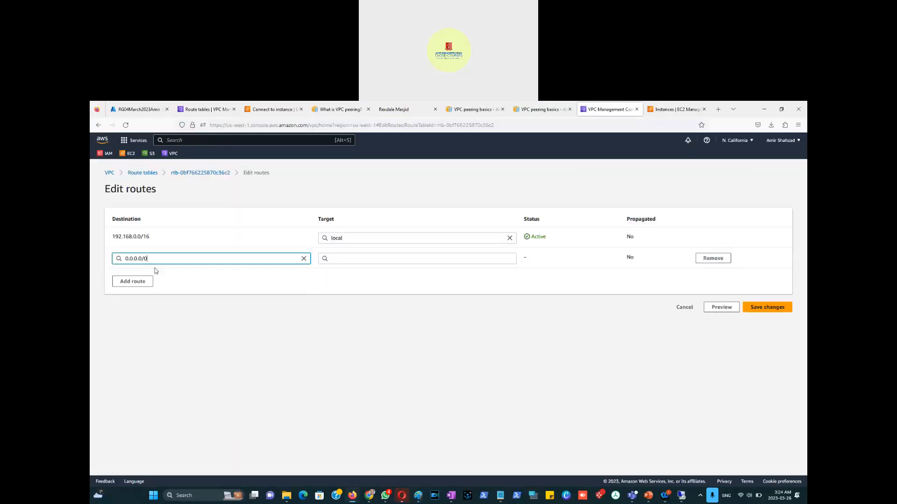
left_click(369, 258)
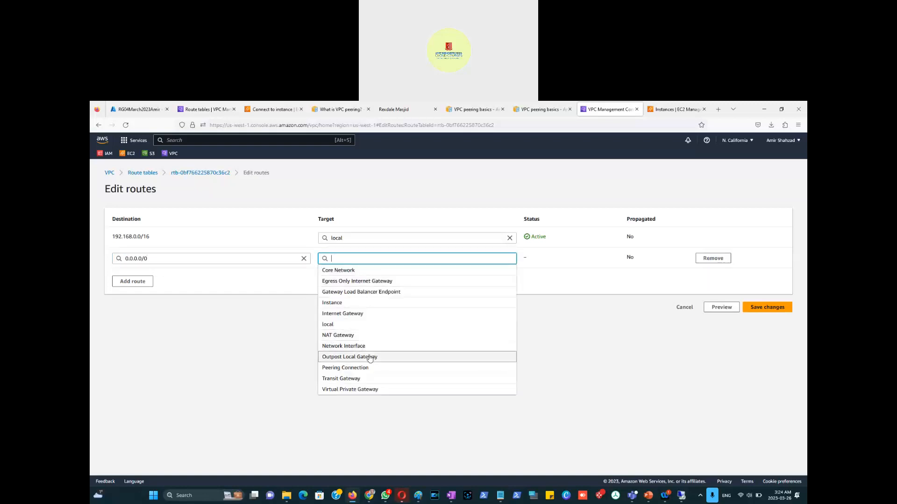
left_click(344, 313)
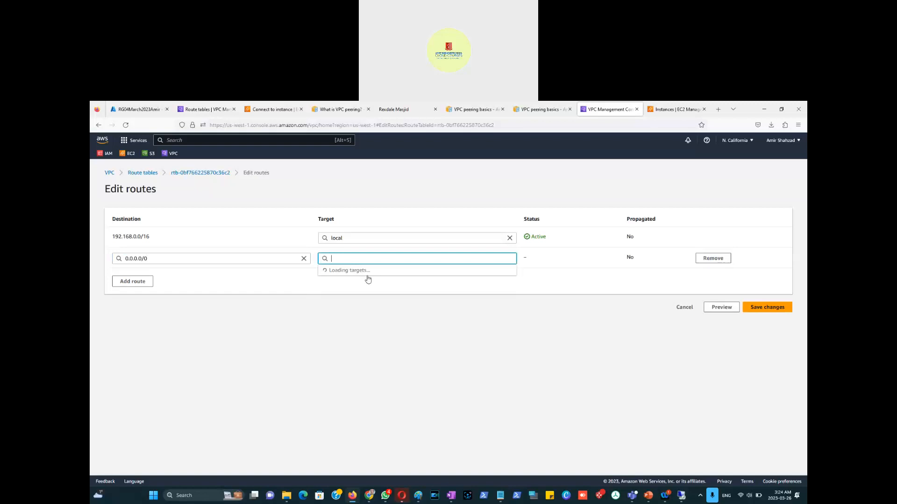
left_click(371, 272)
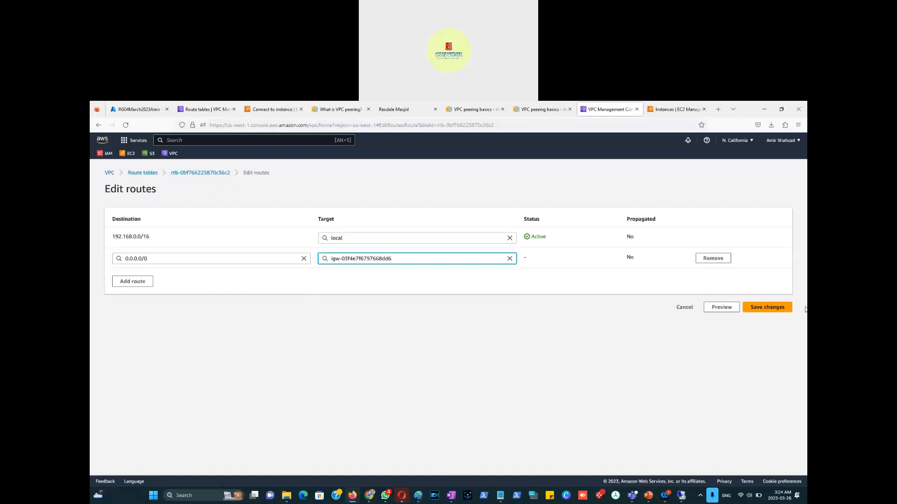
left_click(775, 307)
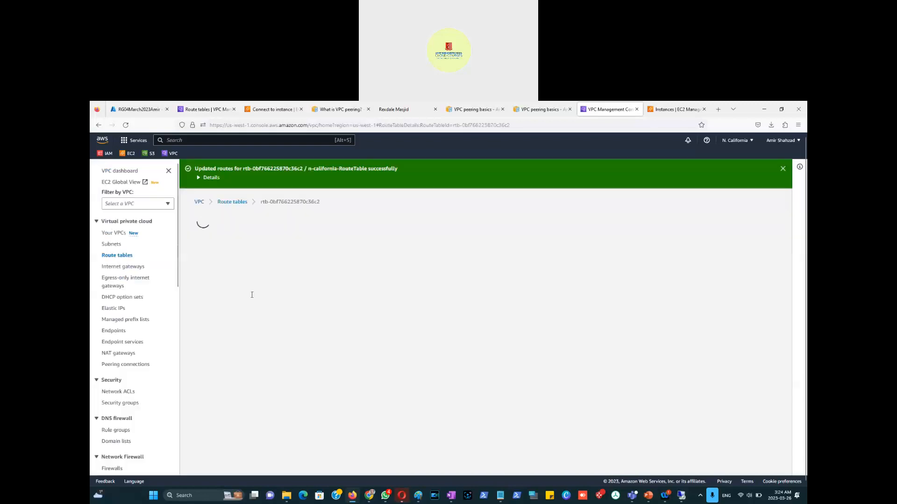
Step: Associate n-california-subnet with n-california-RouteTable and save the association
left_click(229, 205)
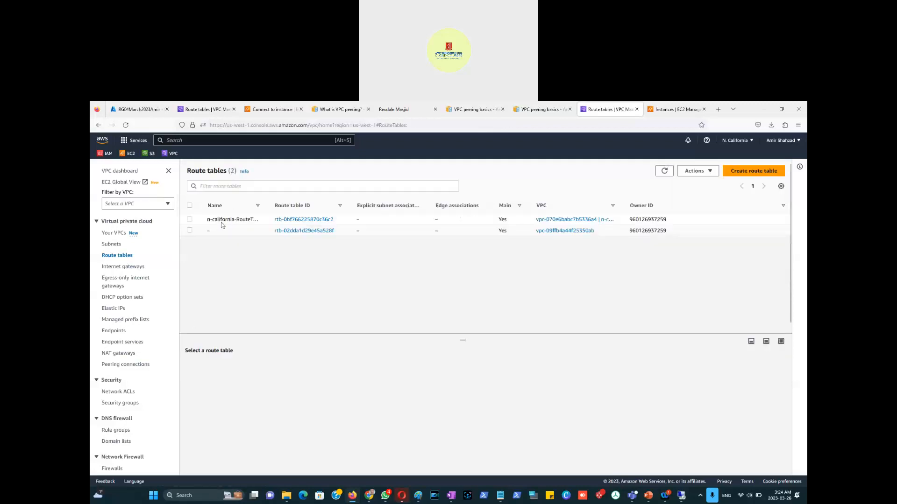
left_click(189, 220)
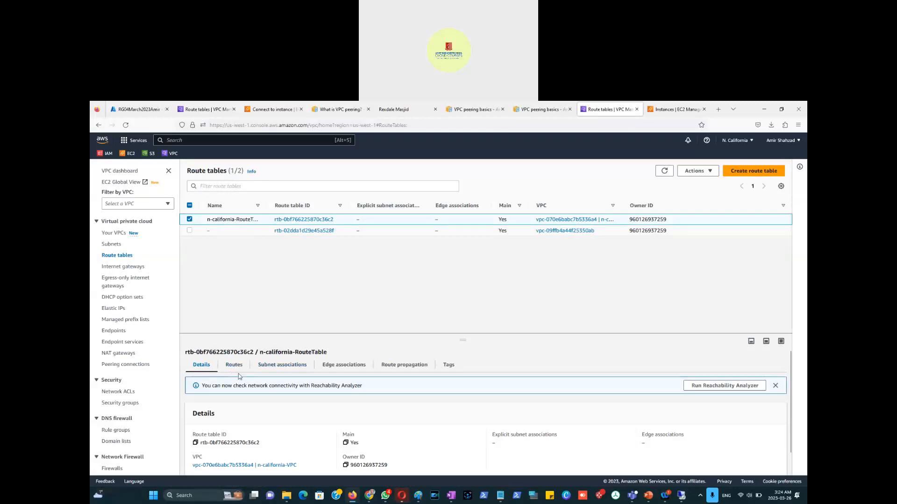
left_click(282, 365)
left_click(728, 388)
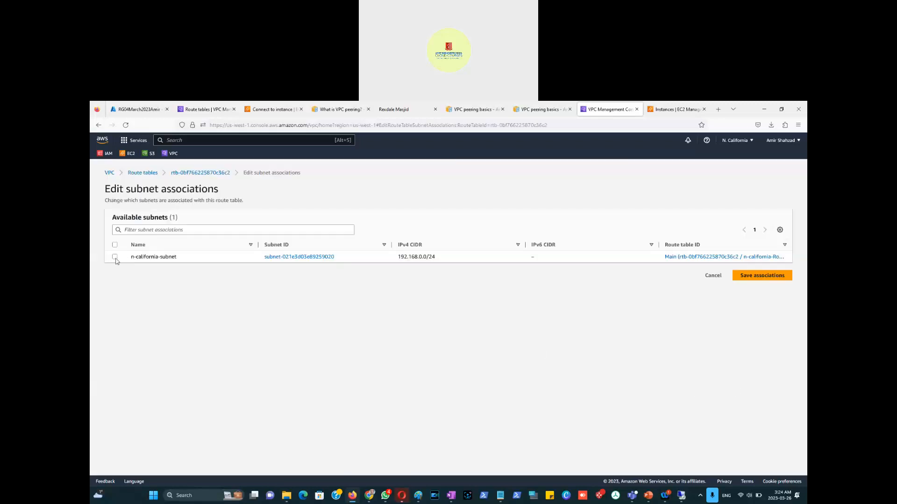
left_click(115, 258)
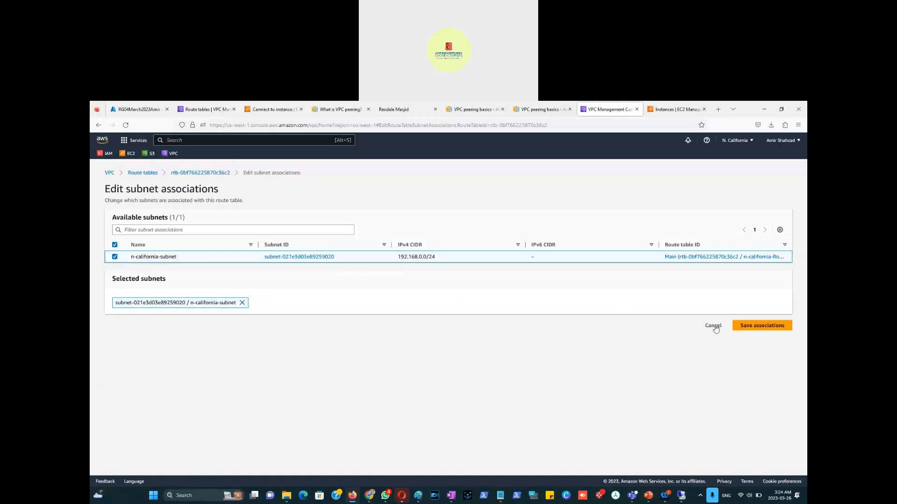
left_click(759, 327)
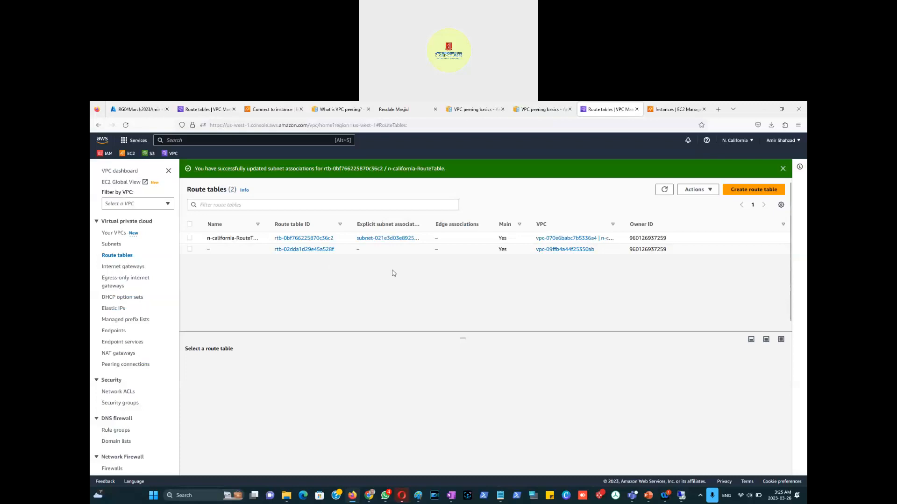
Step: Check the n-california EC2 design in the Paint diagram and open the N. California EC2 instances list in Firefox
key("alt+Tab")
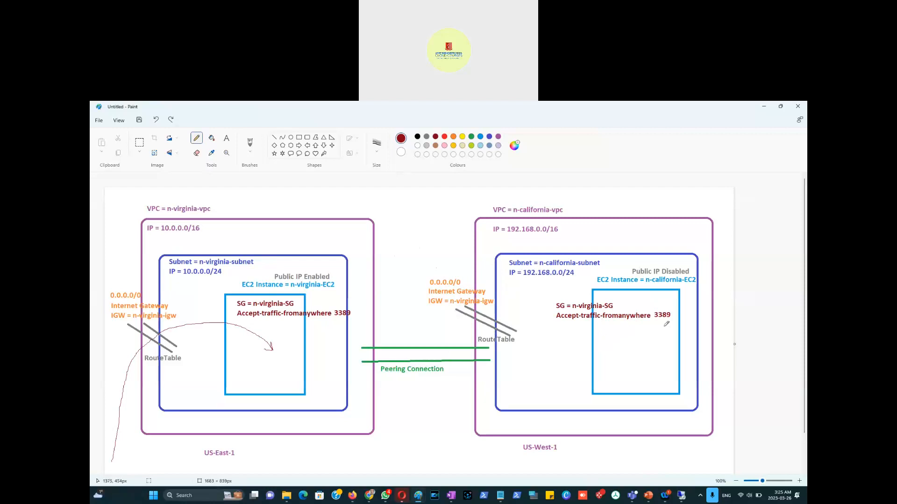
key("alt+Tab")
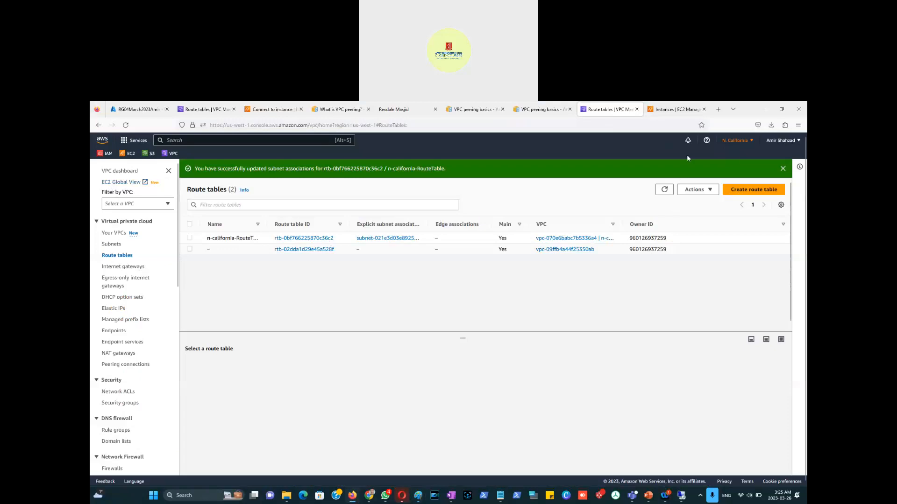
left_click(677, 110)
left_click(494, 332)
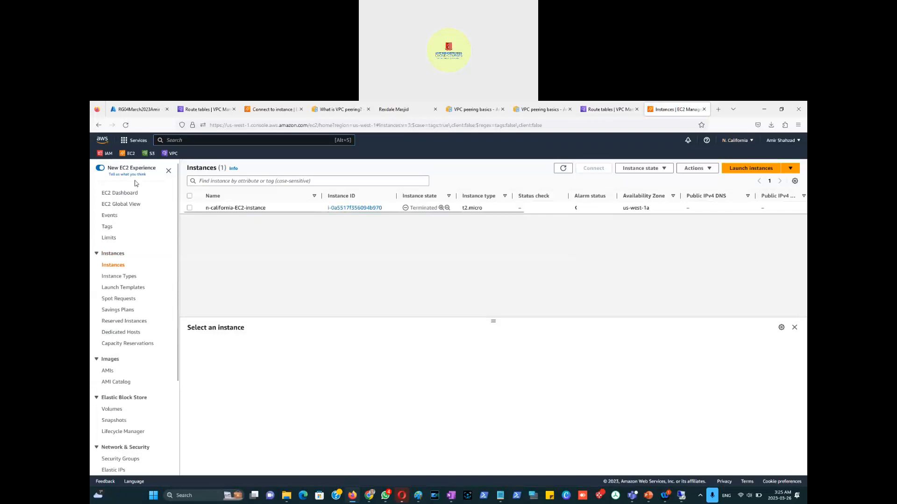
left_click(117, 268)
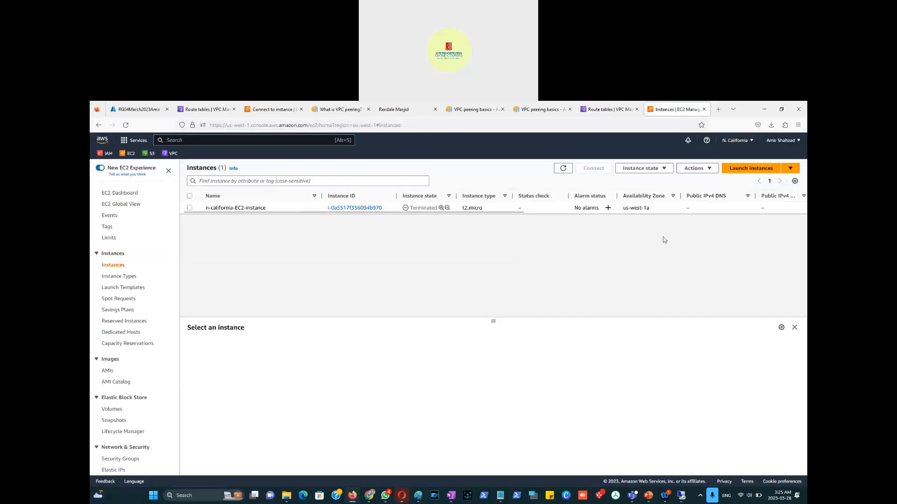
Step: Start a new EC2 instance launch named n-california-EC2Instance and choose the Microsoft Windows Server 2022 Base image
left_click(753, 174)
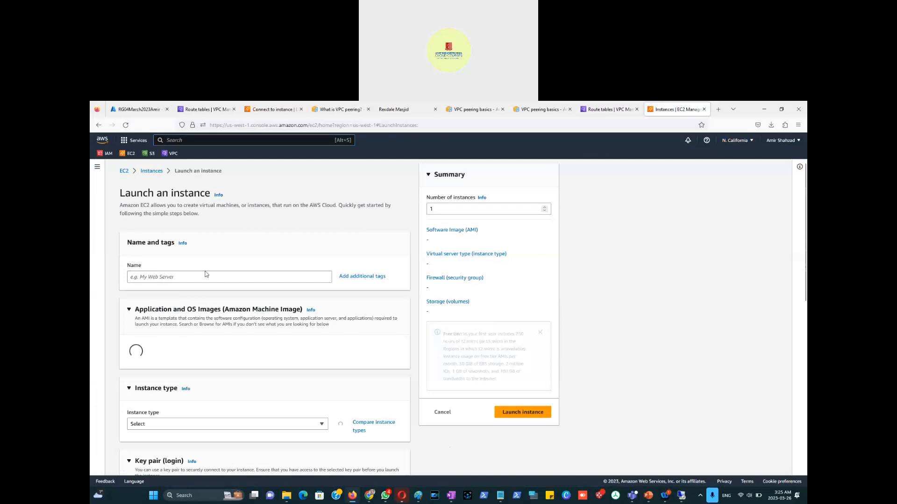
left_click(214, 278)
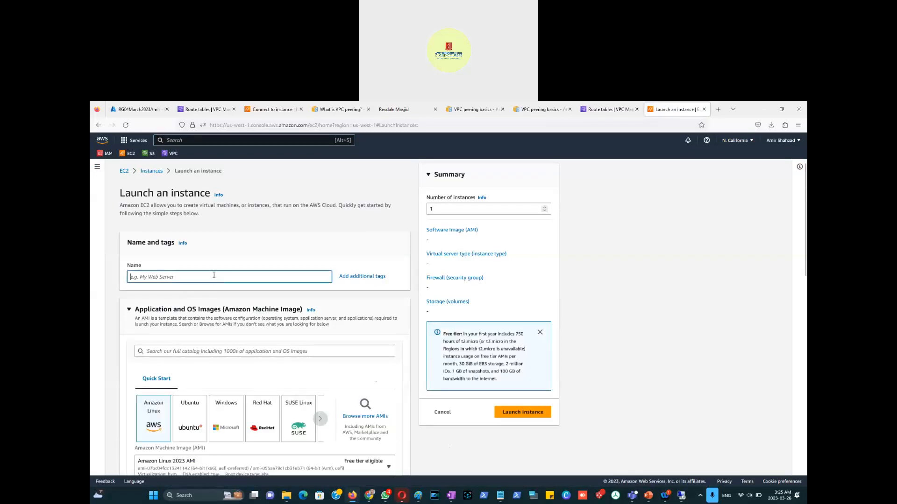
type("n")
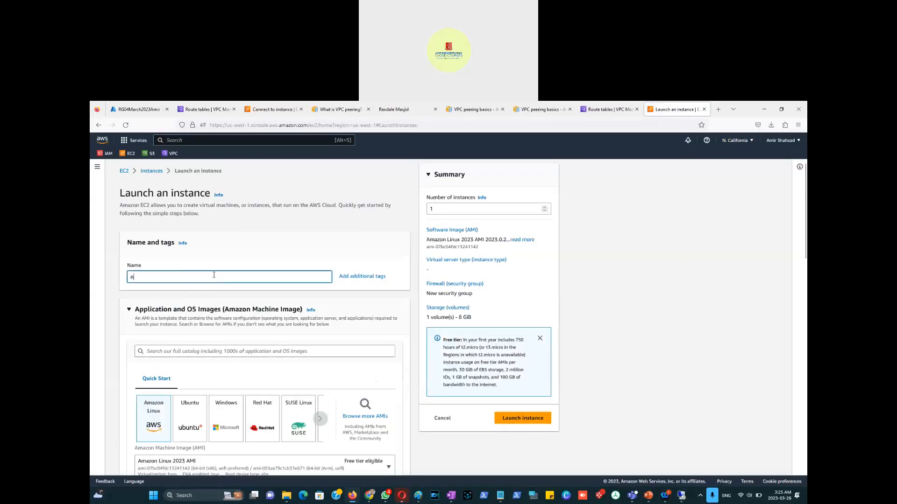
type("-california-EC2Instance")
left_click(222, 422)
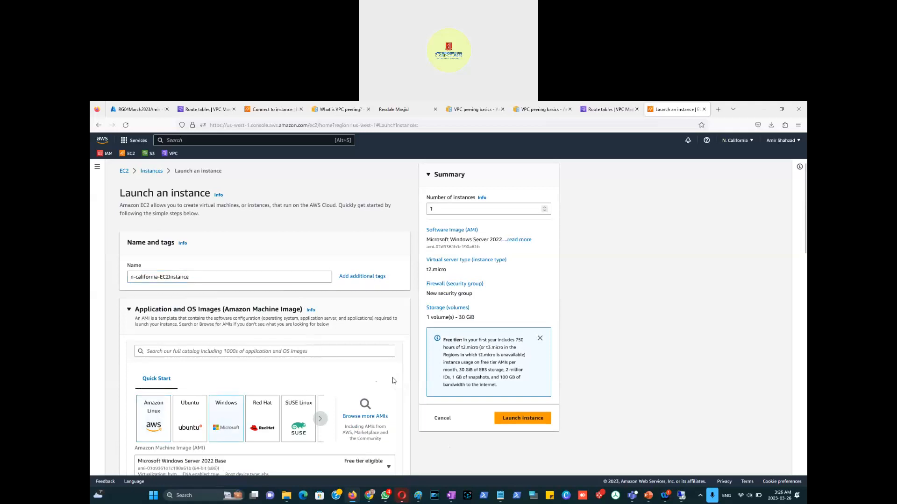
Step: Create a .pem key pair named n-california-KeyPair for the instance and dismiss the download list
scroll(392, 381, "down", 4)
scroll(380, 341, "down", 3)
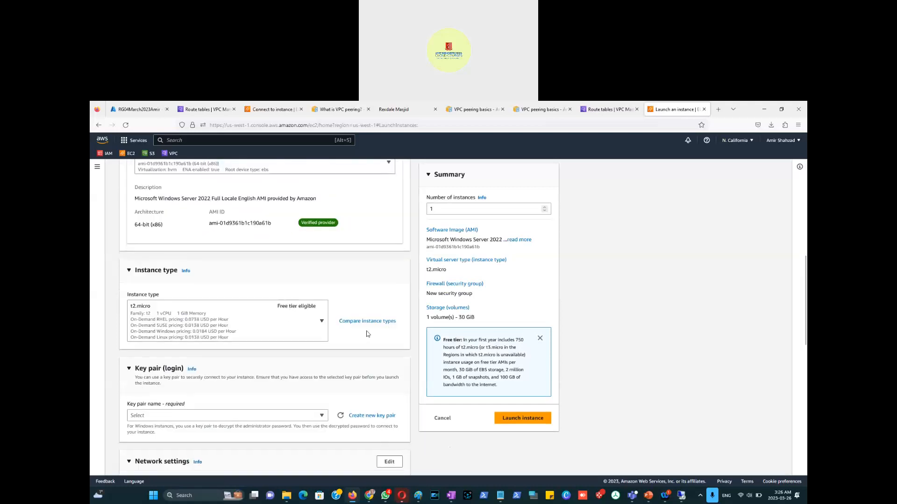
scroll(364, 322, "down", 3)
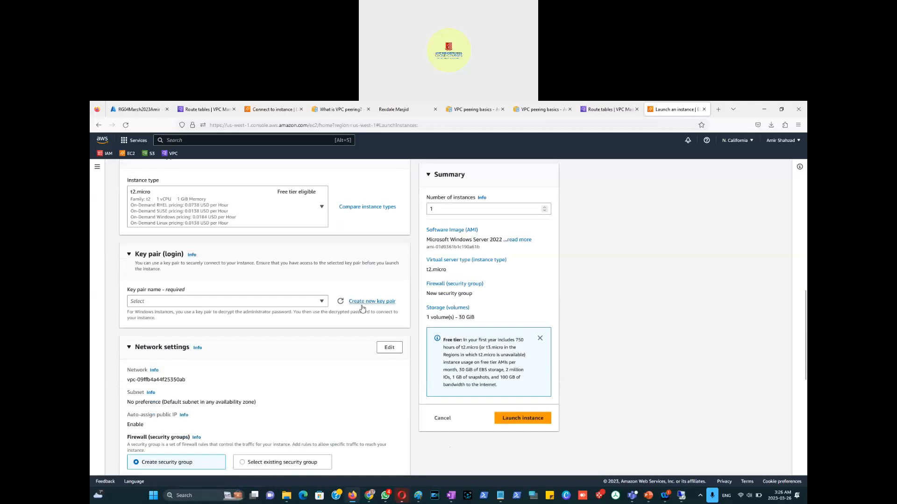
left_click(368, 302)
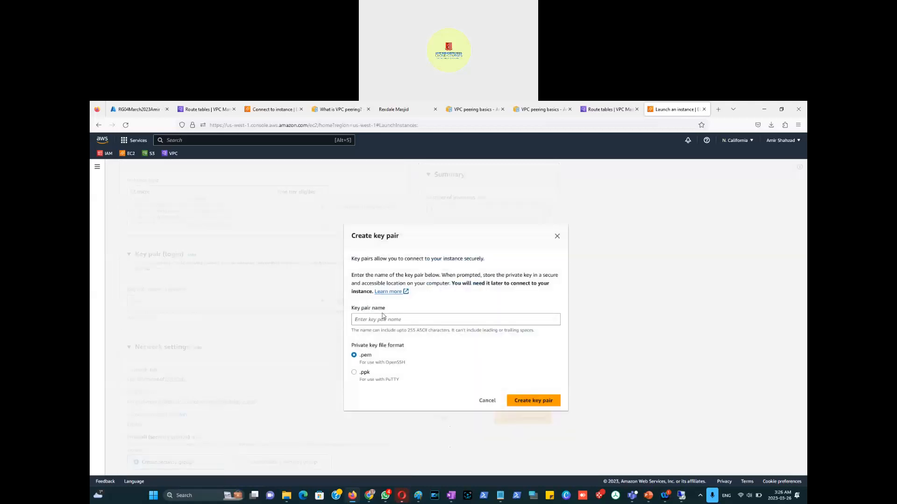
left_click(389, 319)
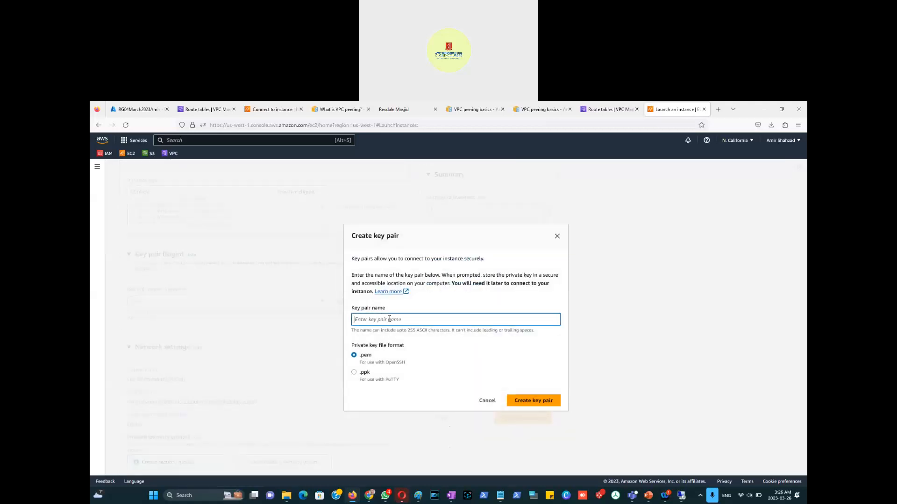
type("n-california-KeyPair")
left_click(539, 408)
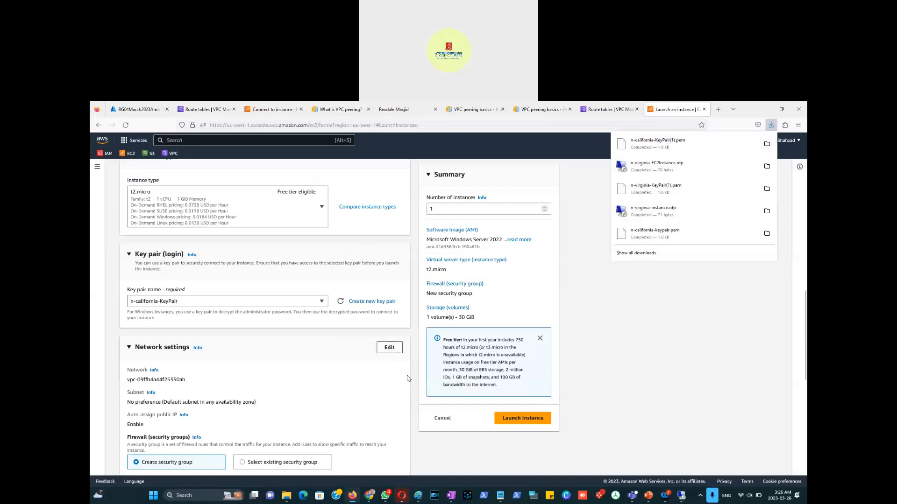
left_click(345, 358)
Step: Edit the instance's network settings to place it in n-california-VPC
scroll(341, 355, "down", 3)
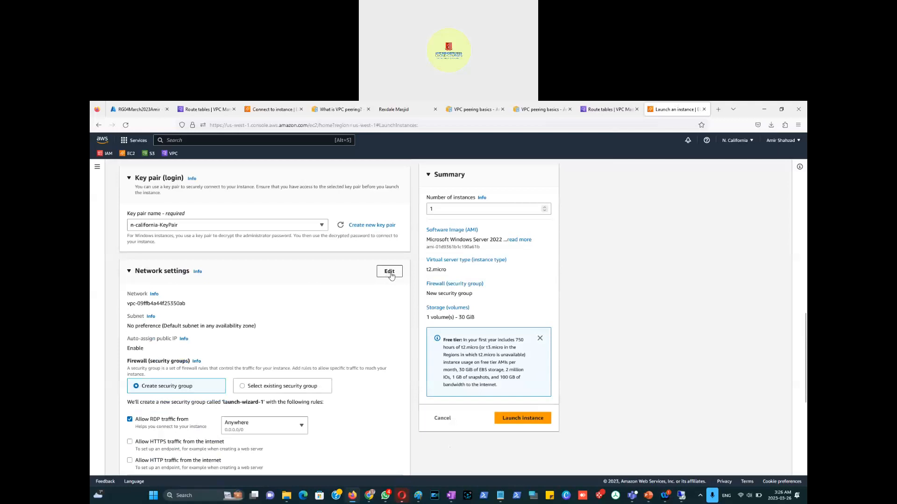
left_click(390, 272)
left_click(322, 307)
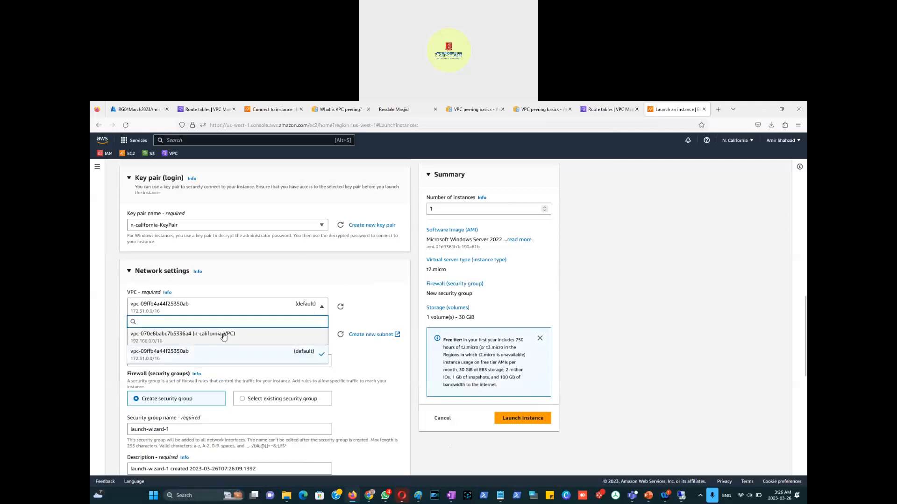
left_click(223, 336)
scroll(356, 350, "down", 3)
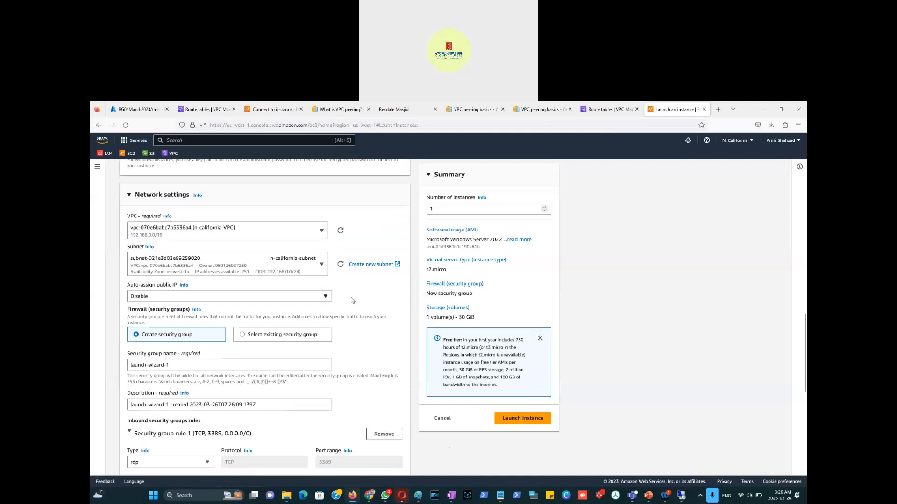
Step: Name the new security group n-california-SG and use the same text as its description
scroll(365, 298, "down", 3)
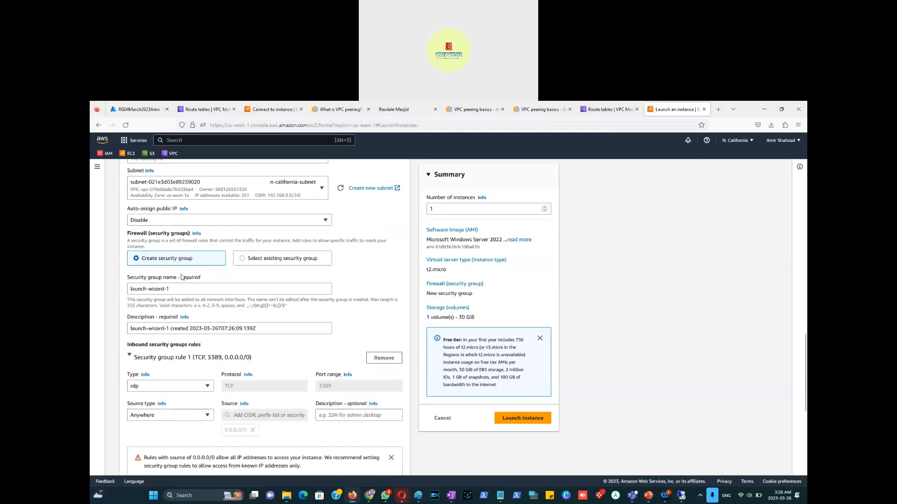
left_click_drag(178, 289, 110, 289)
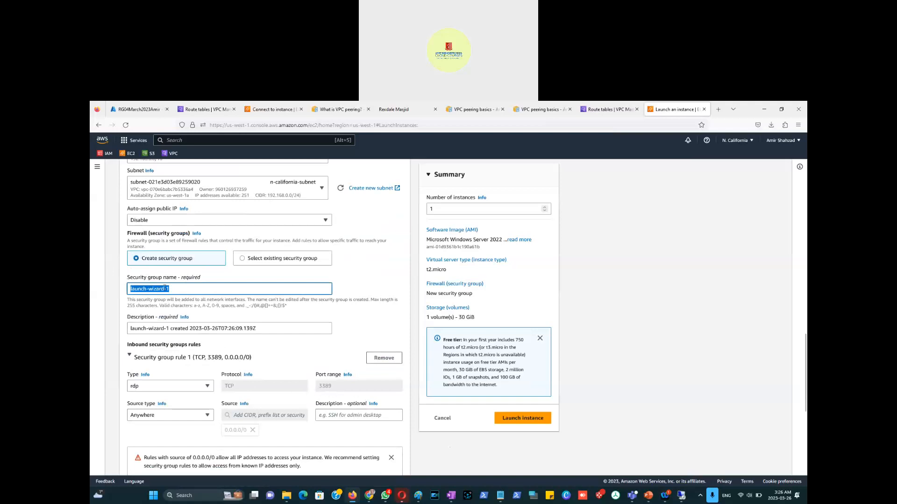
left_click_drag(177, 288, 120, 293)
type("n-california-SG")
key("ctrl+a")
key("ctrl+c")
left_click(262, 328)
key("ctrl+a")
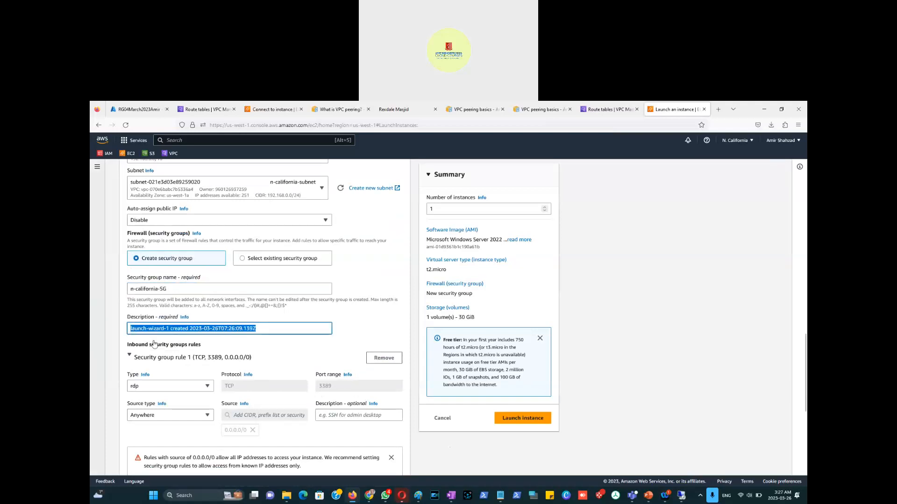
key("ctrl+v")
Step: Set Delete on termination to Yes for network interface 1 in the advanced network configuration and launch the instance
scroll(303, 329, "down", 3)
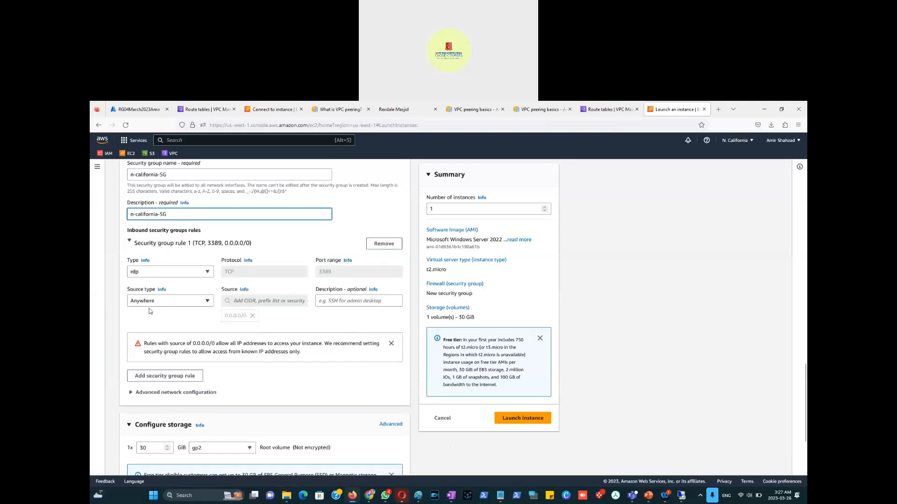
scroll(271, 346, "down", 2)
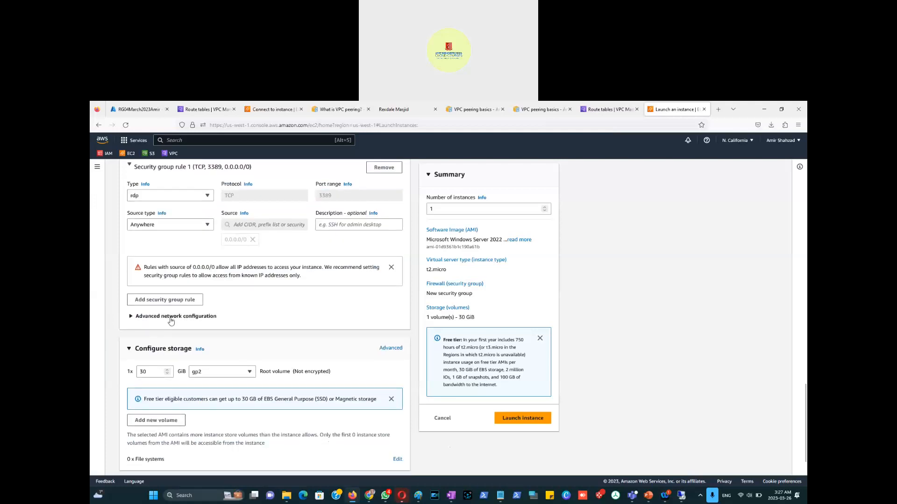
left_click(182, 317)
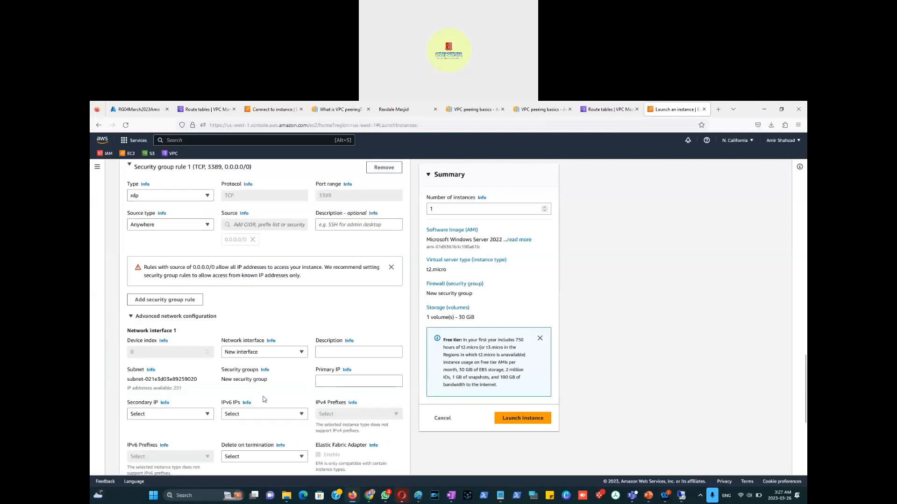
scroll(262, 395, "down", 2)
left_click(254, 380)
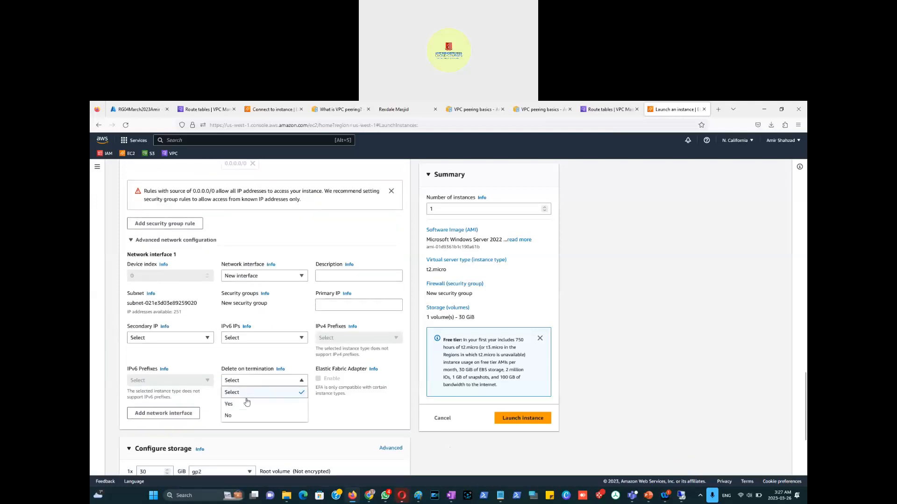
left_click(241, 405)
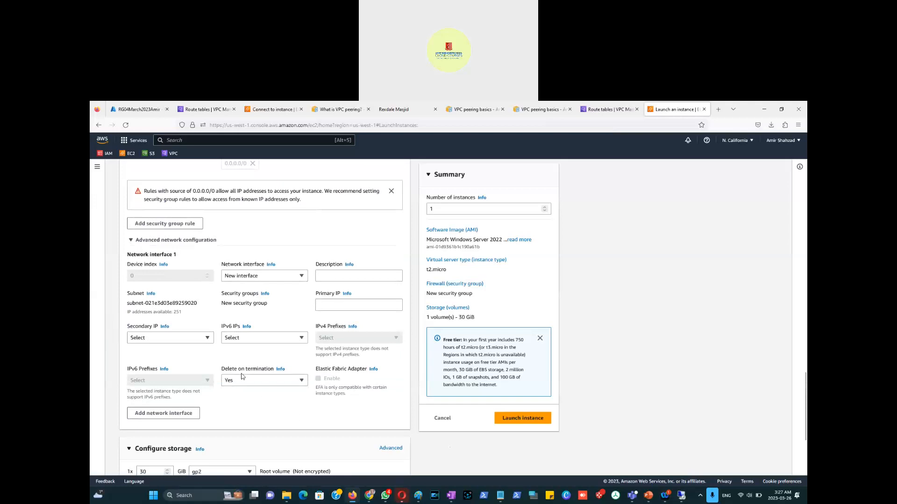
scroll(282, 376, "down", 3)
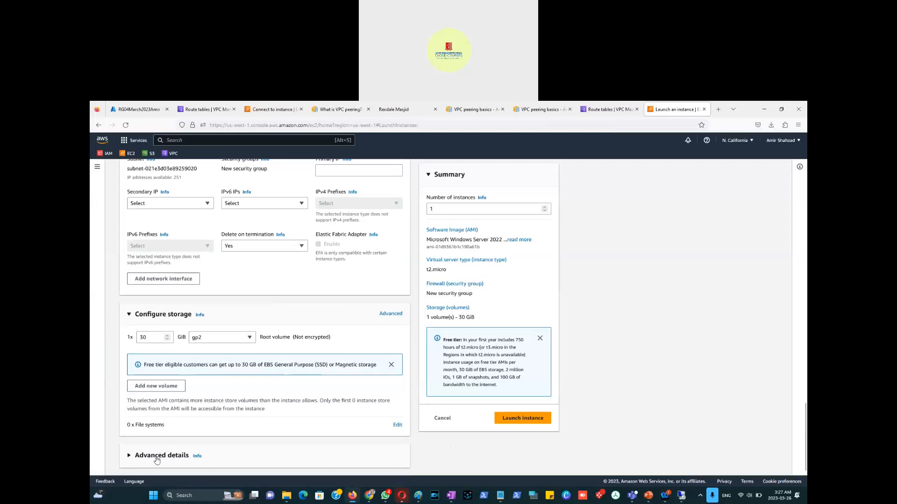
left_click(517, 421)
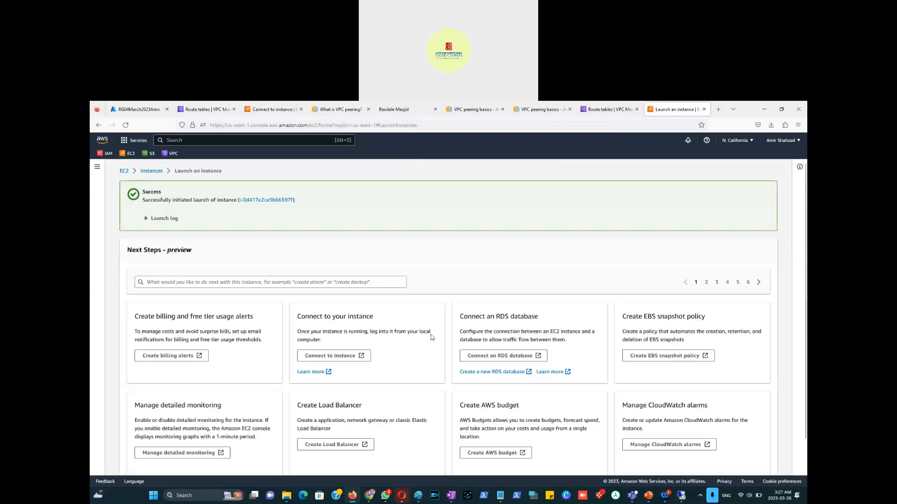
Step: Check the new instance's state in the refreshed instances list, reviewing the Paint diagram while it starts
left_click(151, 171)
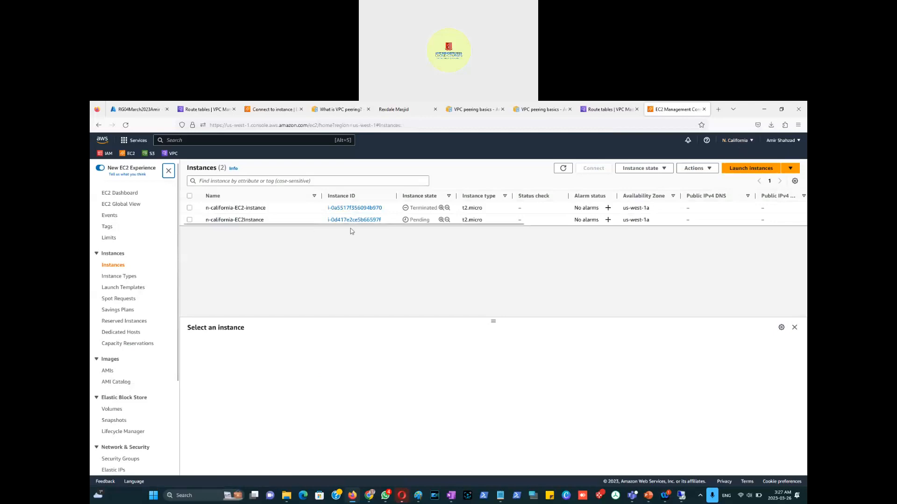
left_click(563, 169)
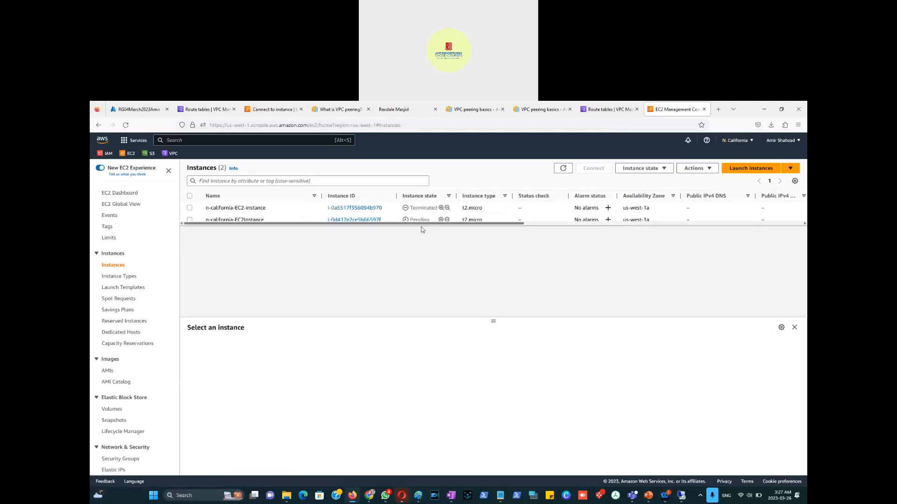
key("alt+Tab")
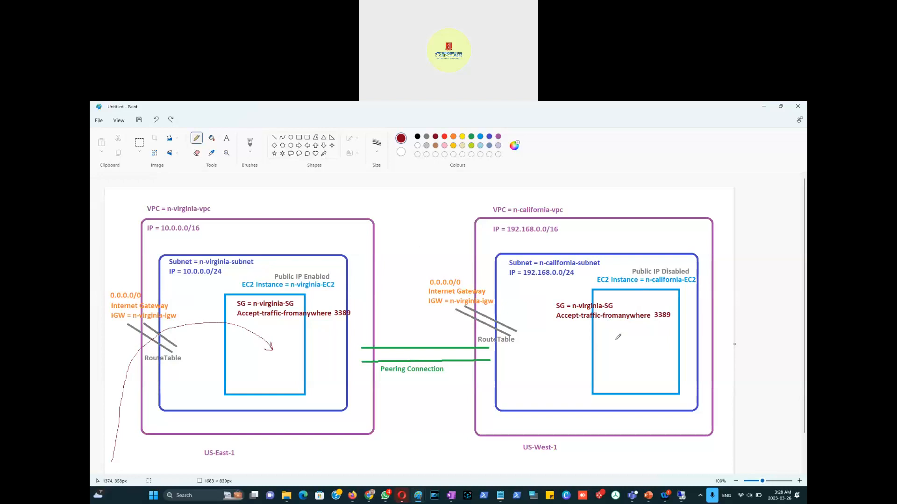
key("alt+Tab")
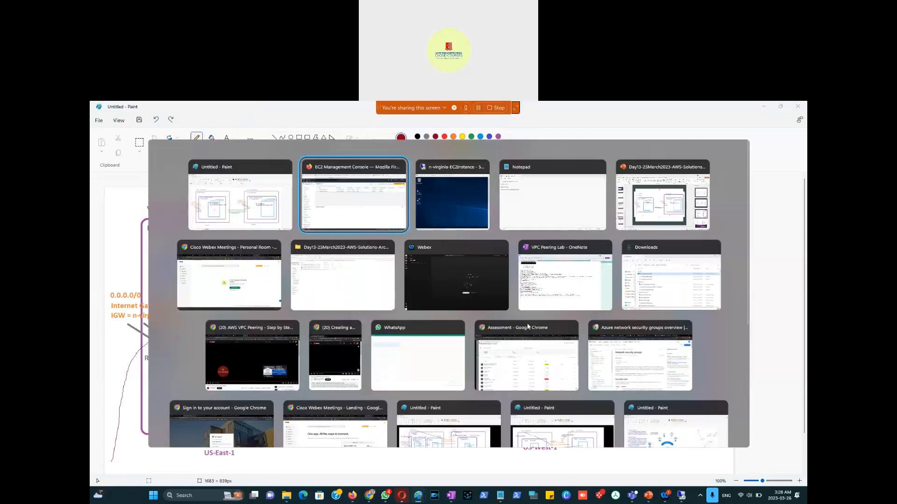
left_click(563, 168)
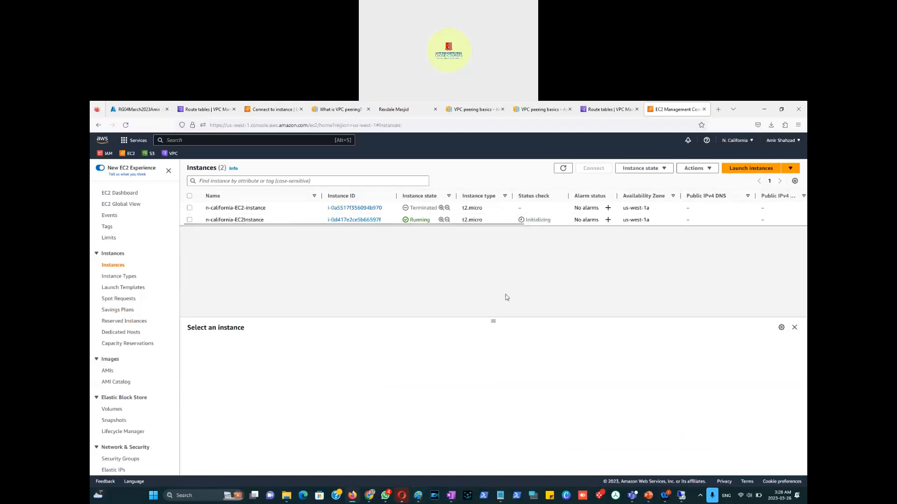
Step: Review the peering connection in the Paint diagram and open the N. Virginia peering connections list in Firefox
key("alt+Tab")
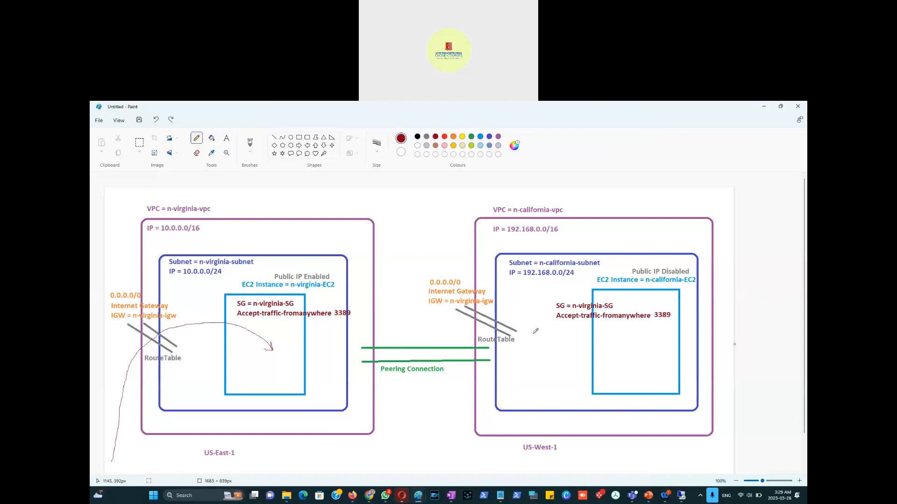
key("alt+Tab")
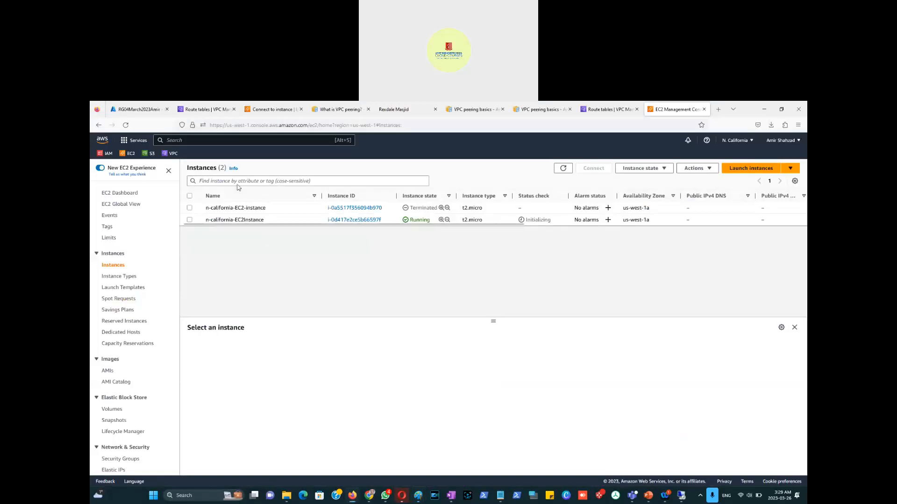
left_click(197, 113)
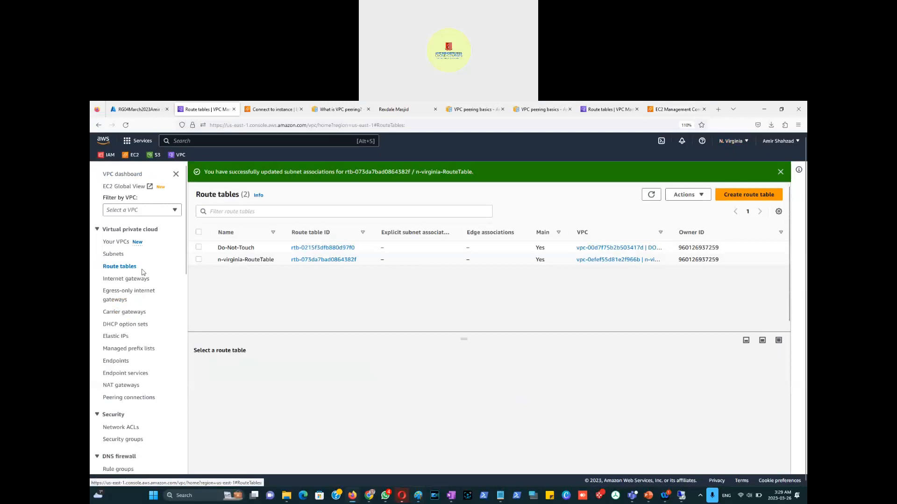
left_click(118, 401)
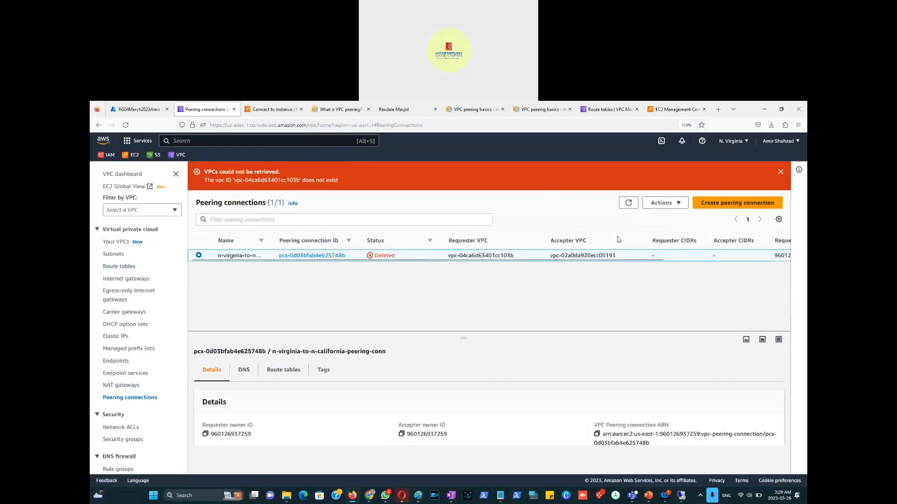
Step: Start a new peering connection named n-virginia-VPC-to-n-california-VPC-Peering-Conn with n-virginia-vpc as the requester VPC
left_click(743, 204)
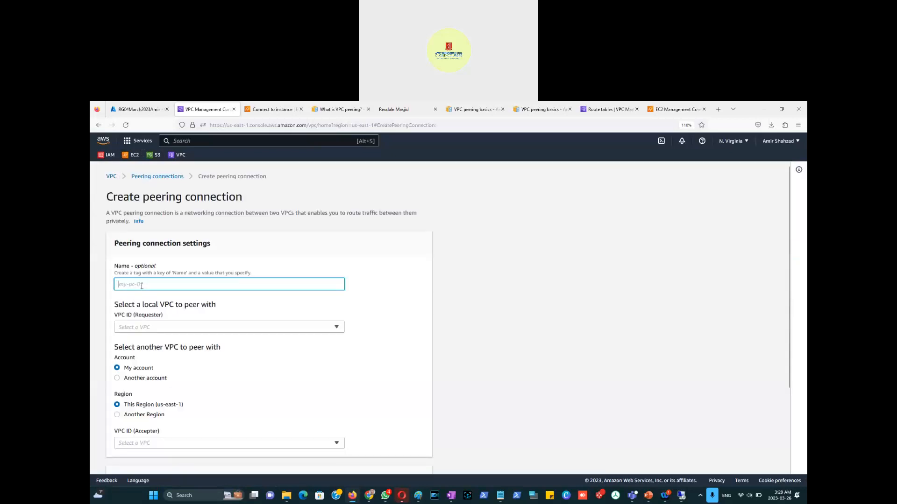
type("n-virginia-VPC-to-n-california-VPC-Peering-Conn")
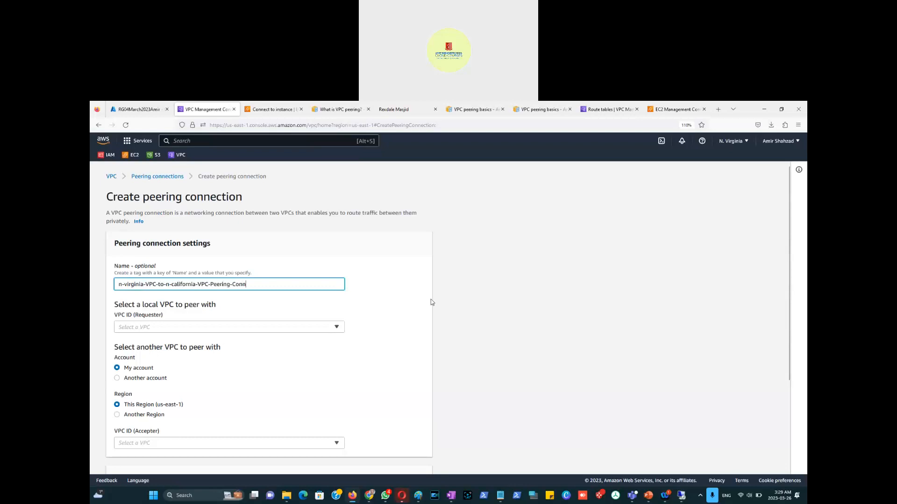
left_click(331, 329)
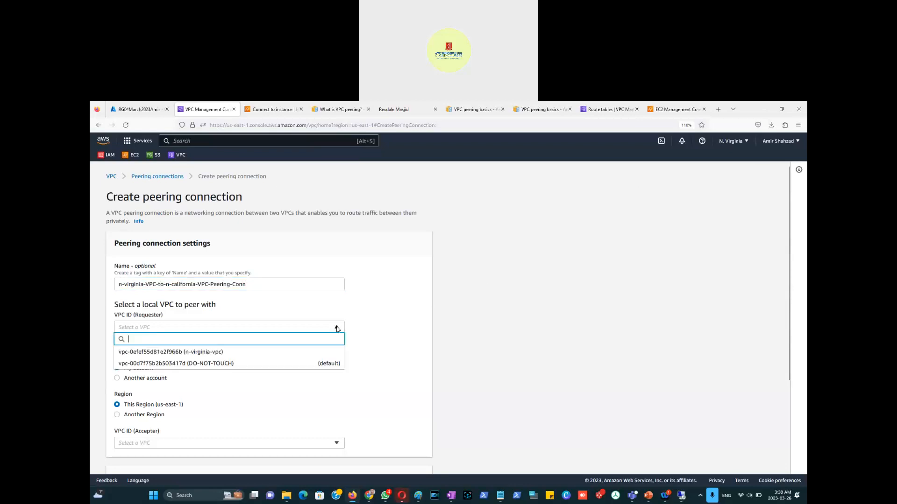
left_click(225, 353)
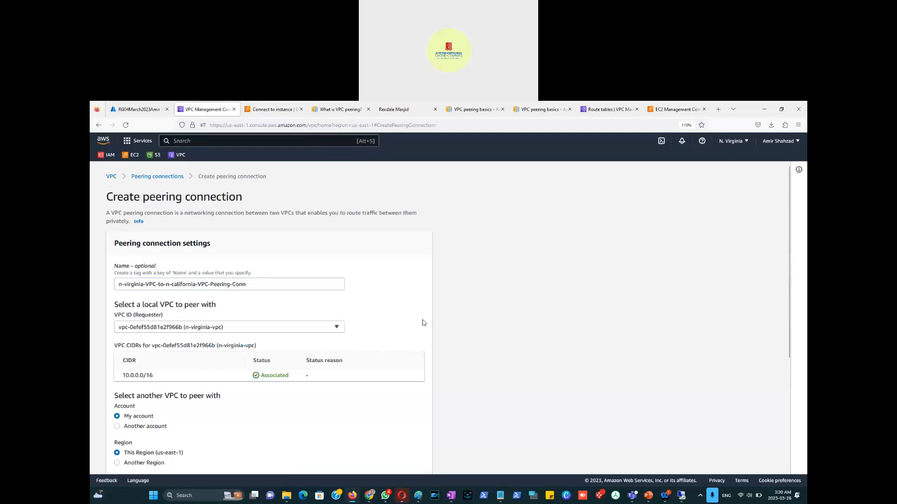
Step: Set the accepter VPC's region to another region, US West (N. California) (us-west-1)
scroll(423, 323, "down", 3)
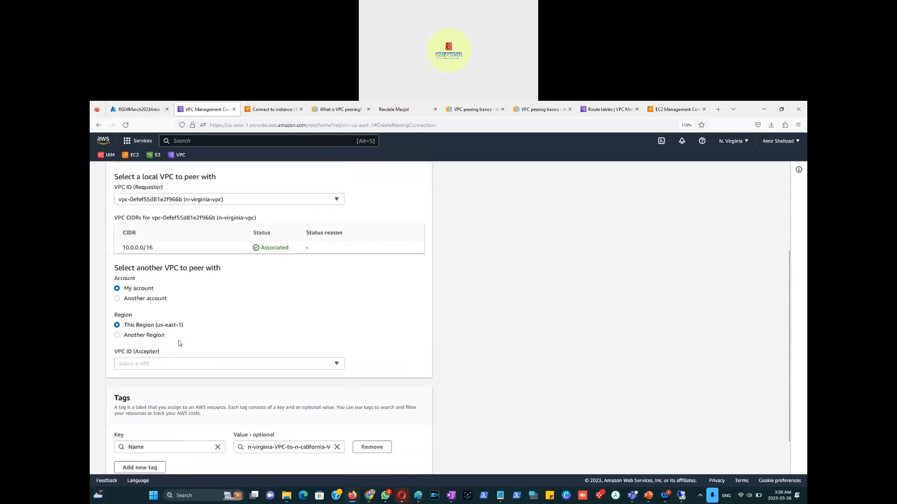
left_click(154, 337)
left_click(337, 351)
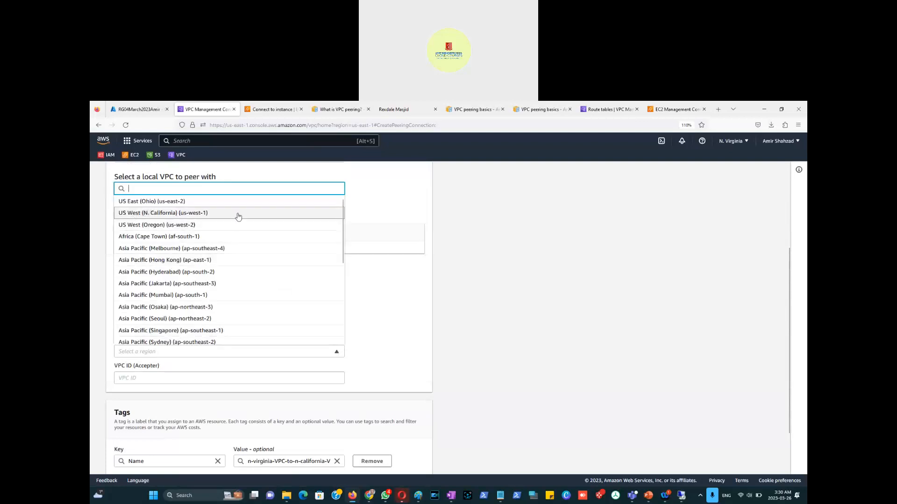
left_click(159, 215)
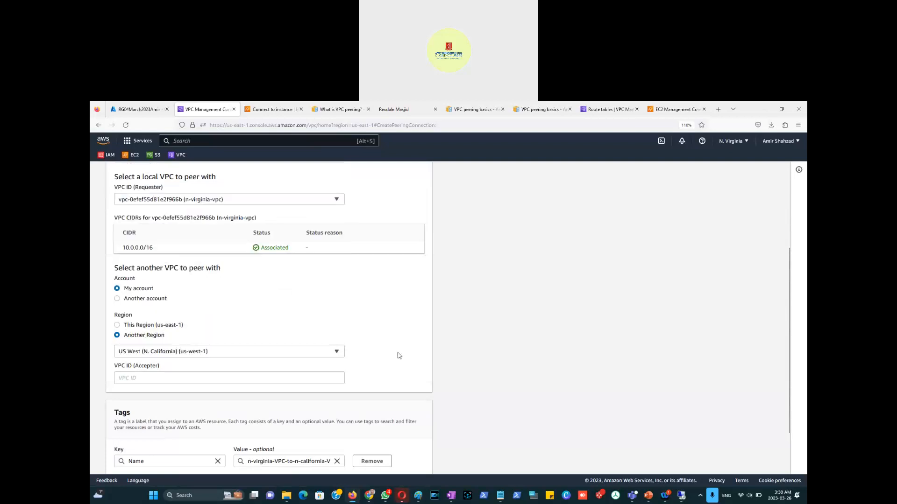
Step: Copy the VPC ID of n-california-VPC from the N. California region's VPC list
scroll(362, 365, "down", 1)
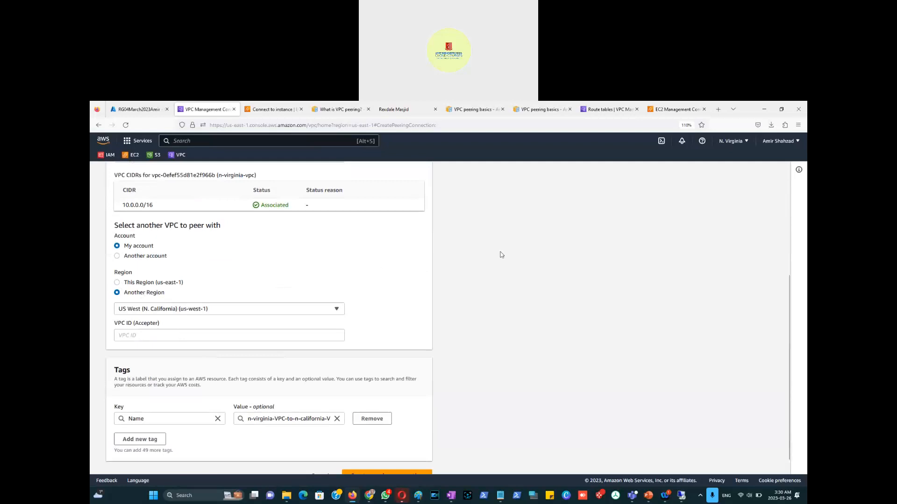
left_click(598, 110)
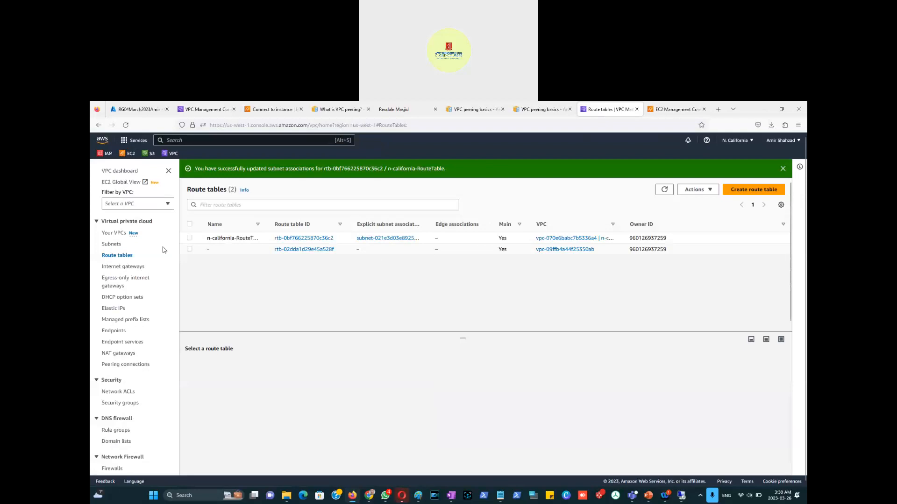
left_click(108, 233)
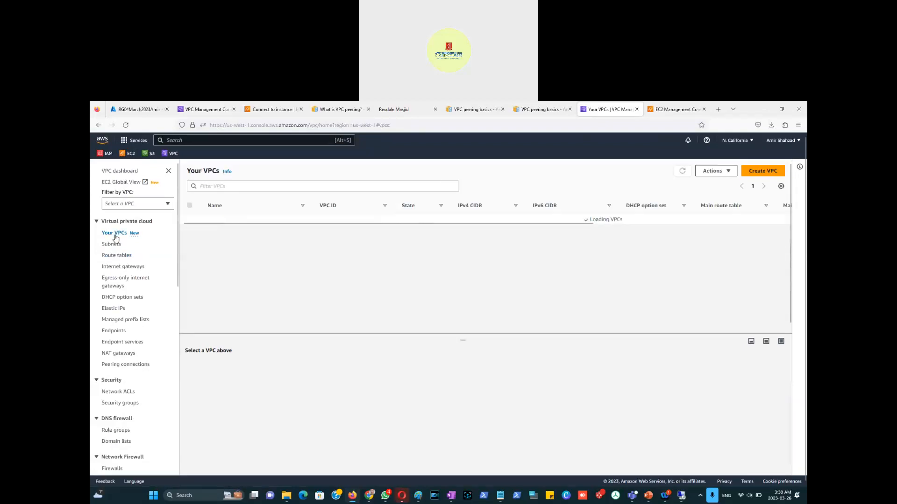
left_click(234, 234)
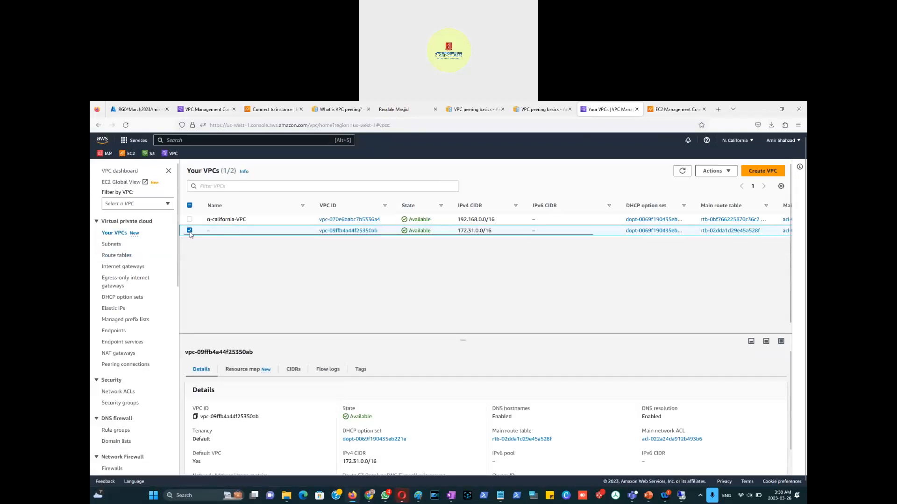
left_click(189, 230)
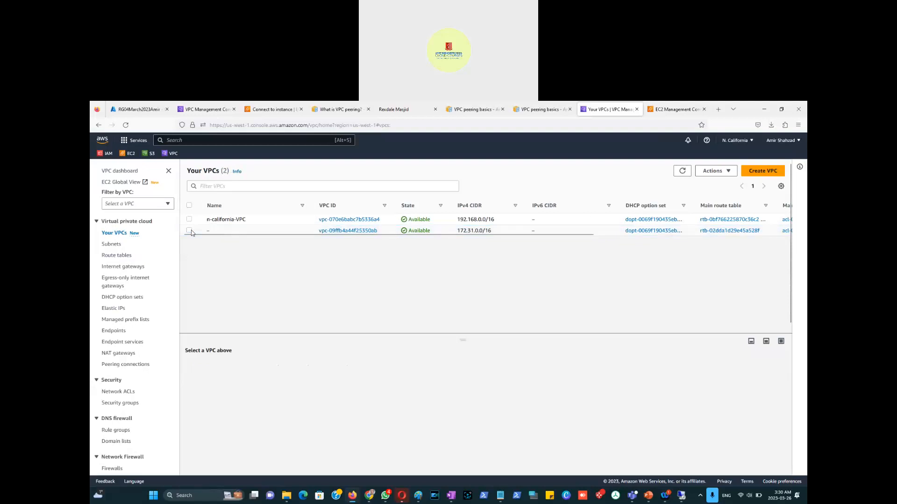
left_click(189, 220)
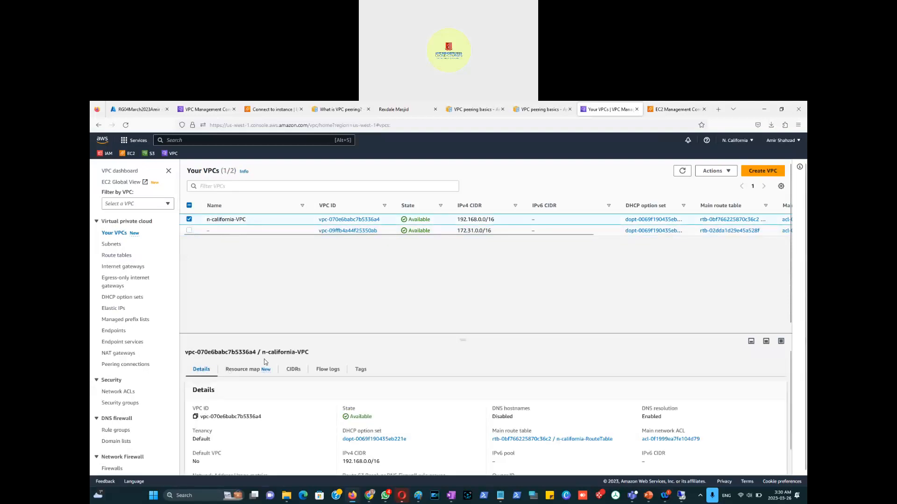
left_click(196, 417)
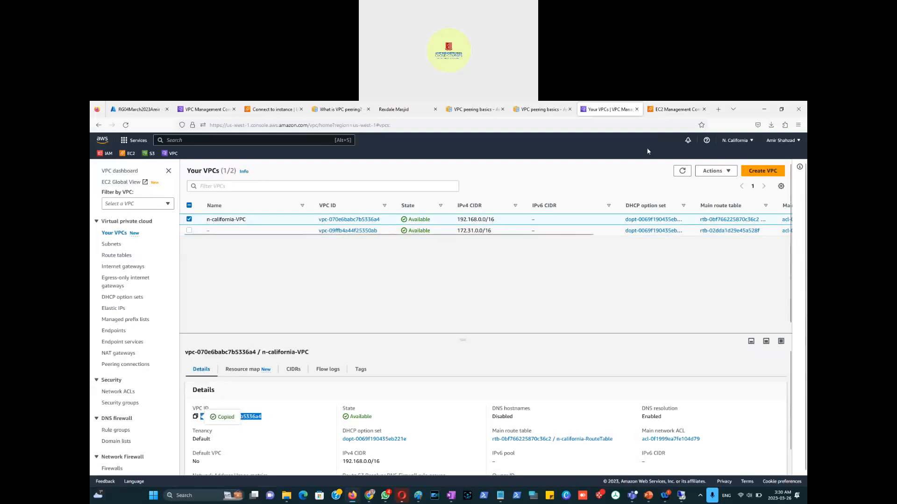
Step: Enter the copied n-california-VPC ID as the accepter VPC and create the peering connection
left_click(203, 111)
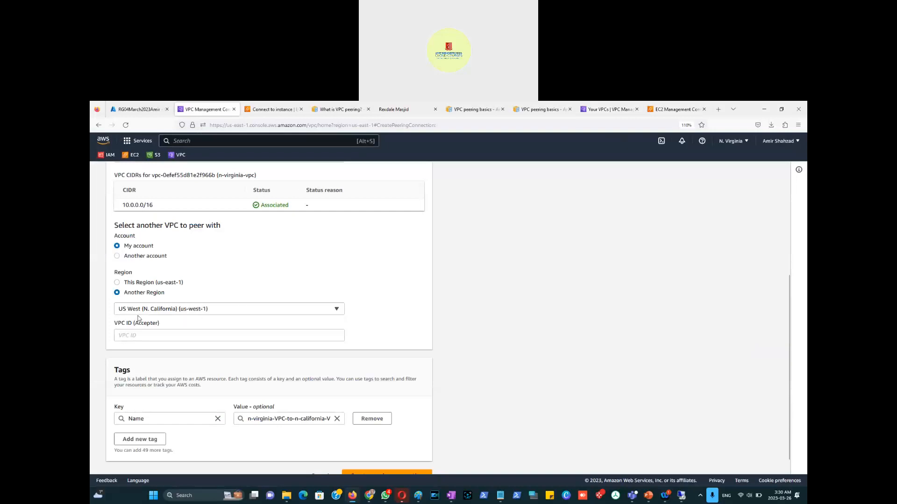
left_click(138, 333)
key("ctrl+v")
left_click(401, 336)
scroll(408, 318, "up", 3)
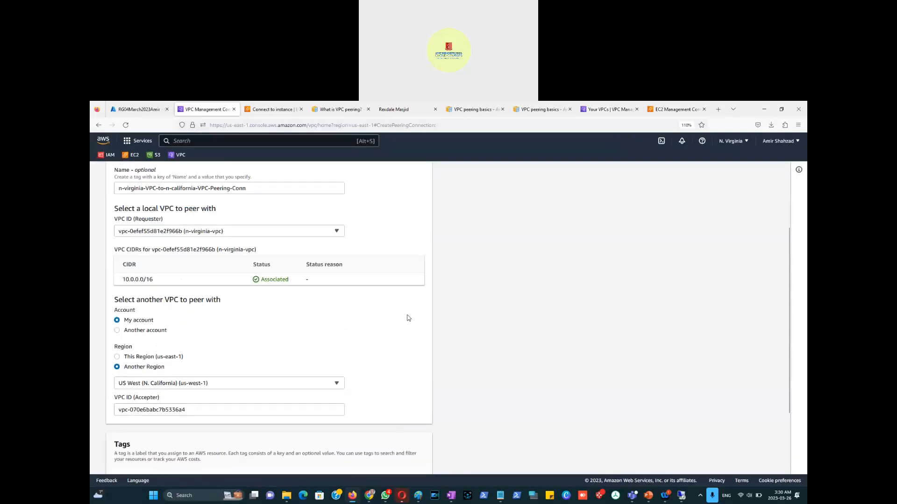
scroll(408, 317, "down", 4)
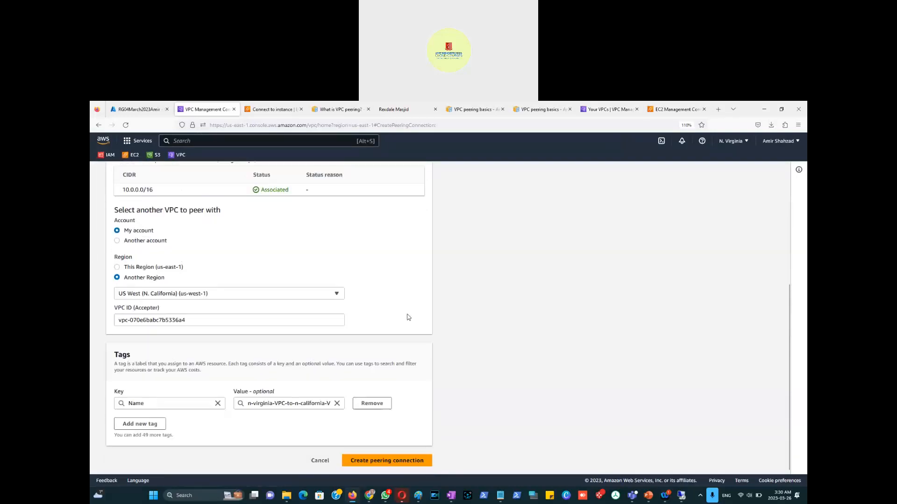
left_click(396, 462)
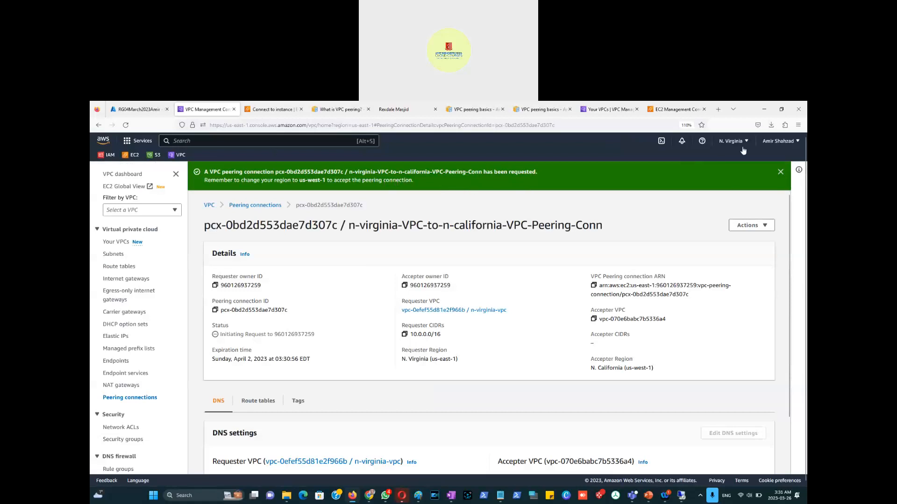
Step: Accept the pending peering connection request in the N. California region and refresh the peering connections list
left_click(605, 111)
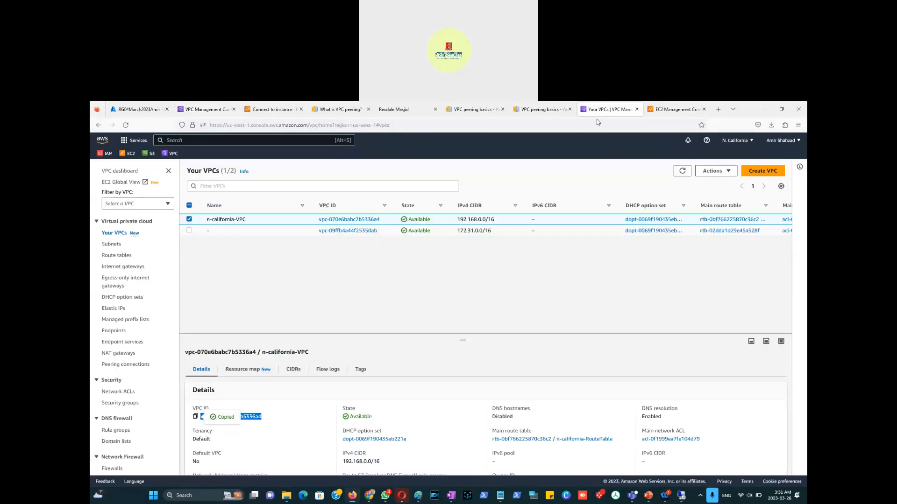
left_click(126, 365)
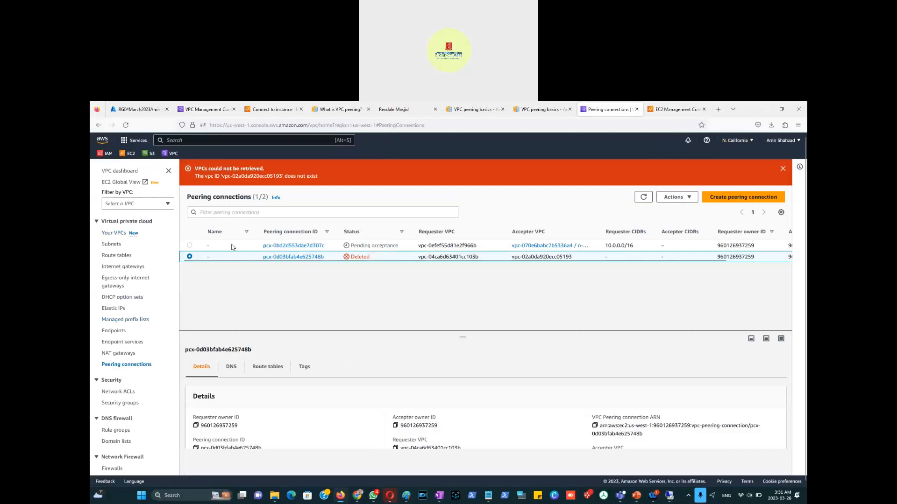
left_click(191, 246)
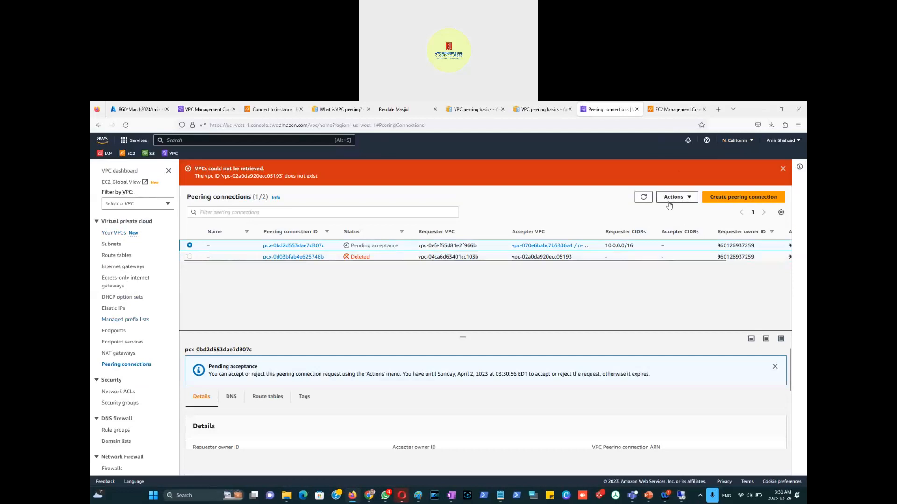
left_click(683, 200)
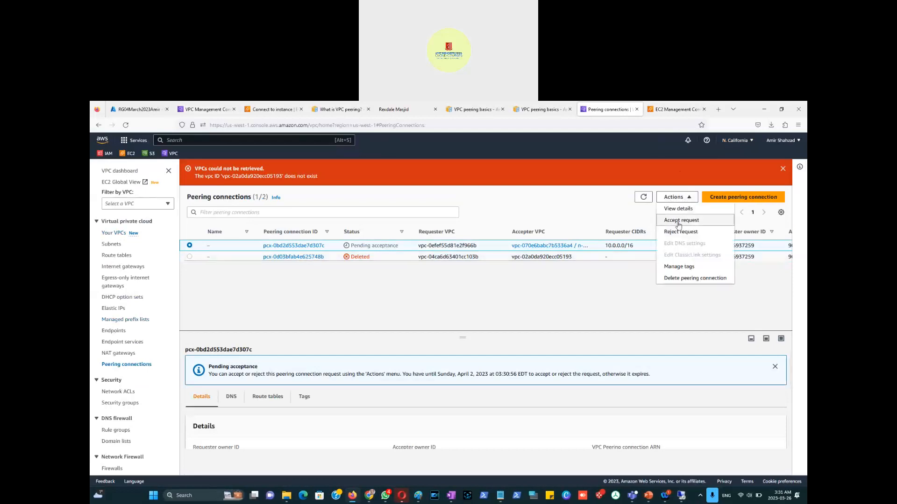
left_click(681, 220)
left_click(653, 373)
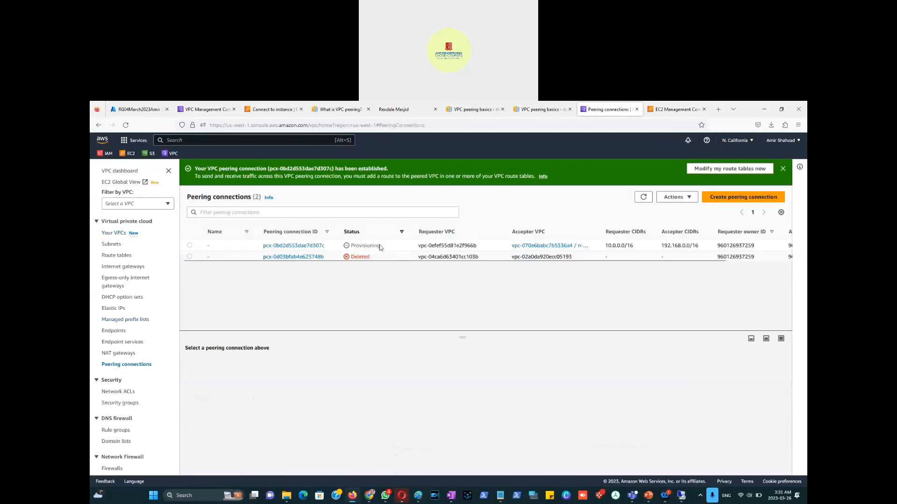
left_click(650, 201)
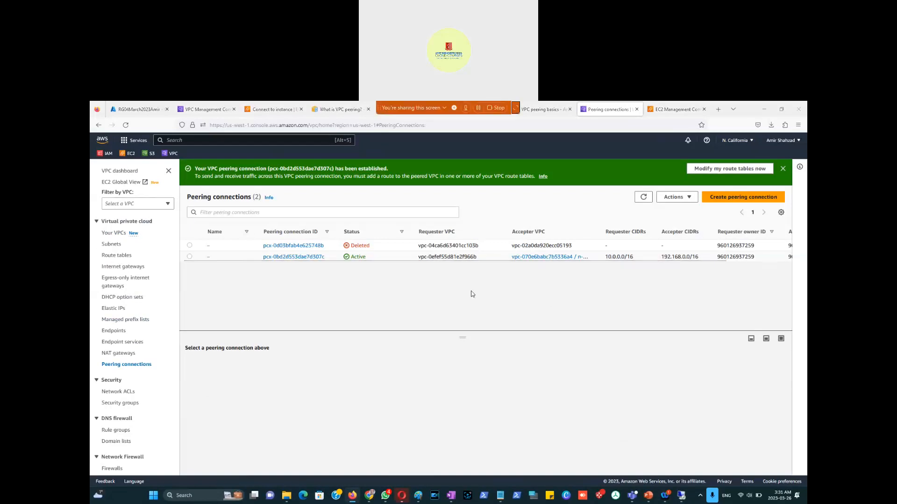
Step: Glance at the Paint diagram and open the routes of n-virginia-RouteTable in the N. Virginia region for editing
key("alt+Tab")
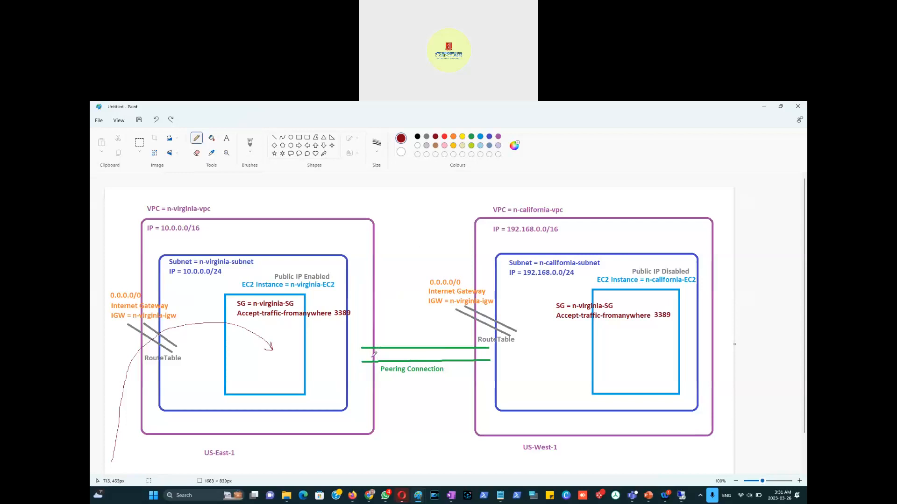
key("alt+Tab")
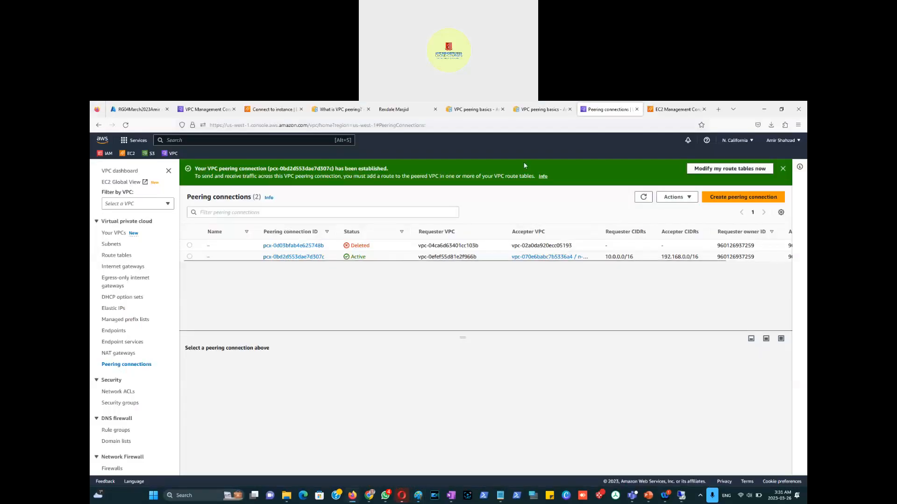
left_click(203, 111)
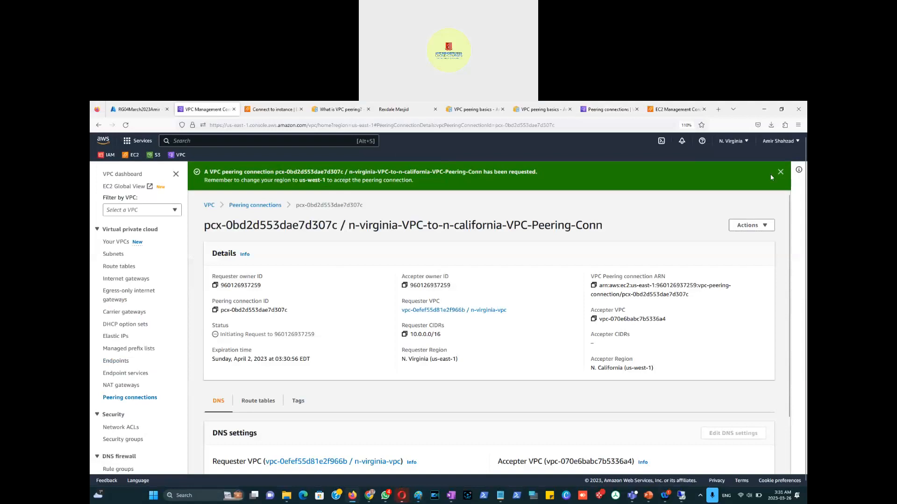
left_click(120, 267)
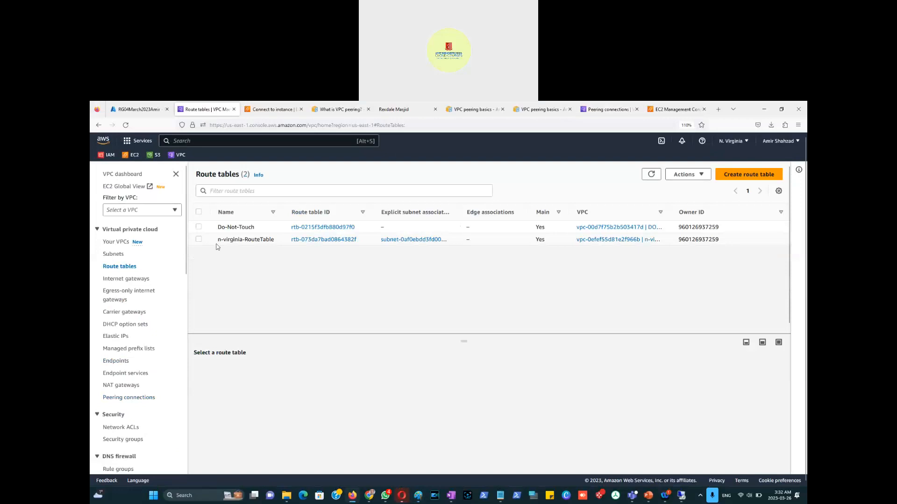
left_click(198, 240)
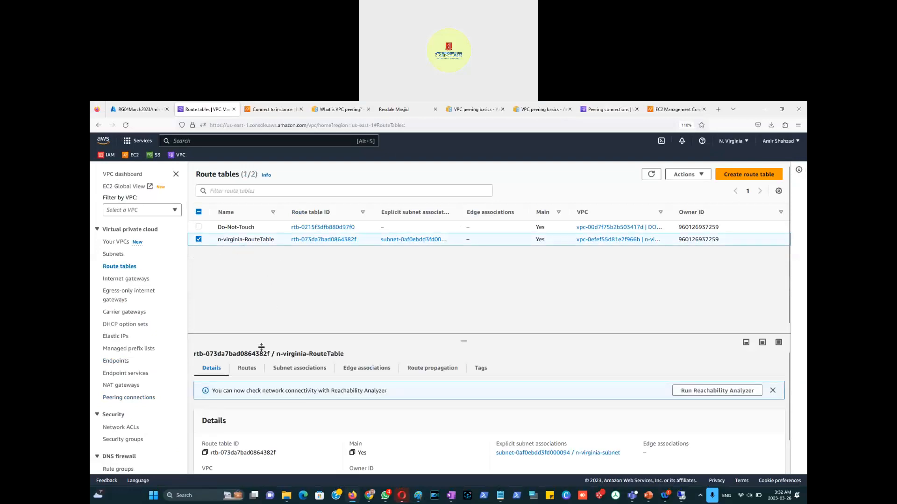
left_click(247, 369)
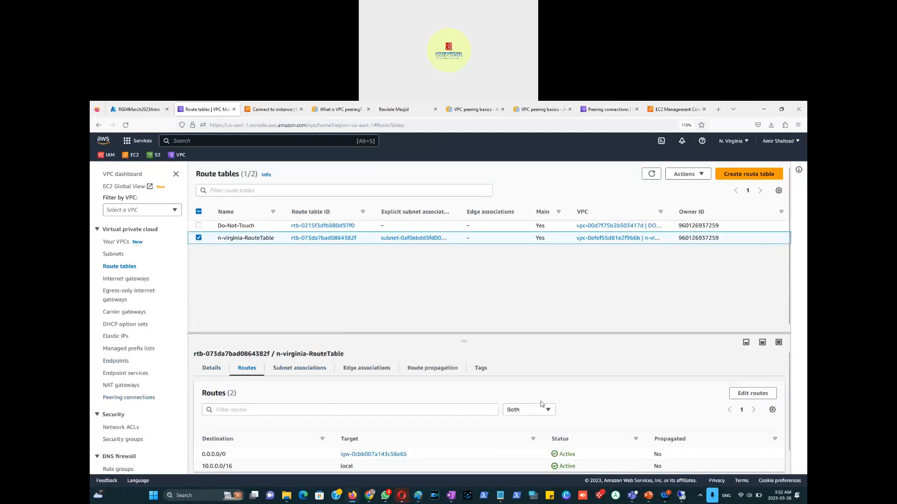
left_click(749, 398)
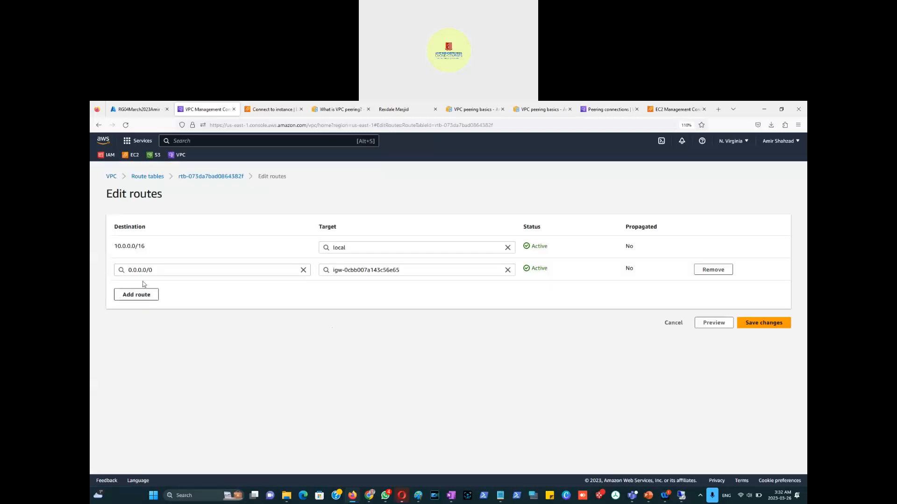
Step: Add a route to n-virginia-RouteTable with 192.168.0.0/24 as its destination
left_click(133, 302)
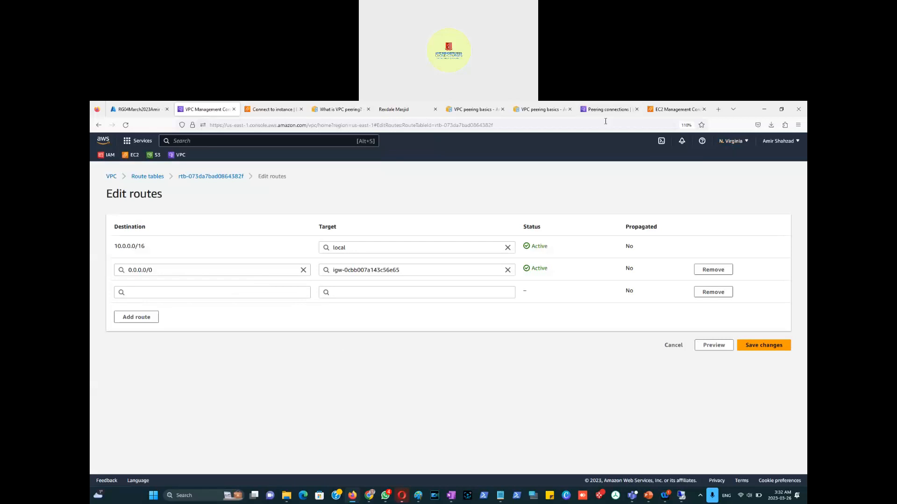
left_click(183, 293)
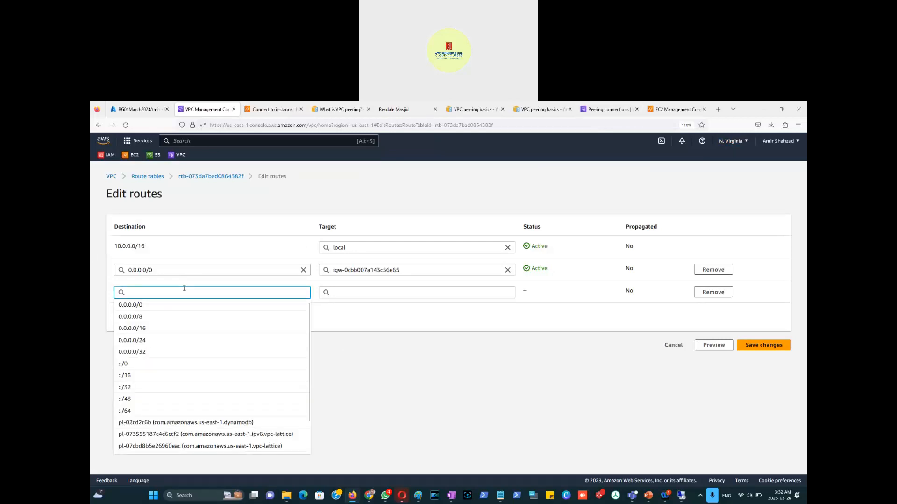
type("192.168.0.0")
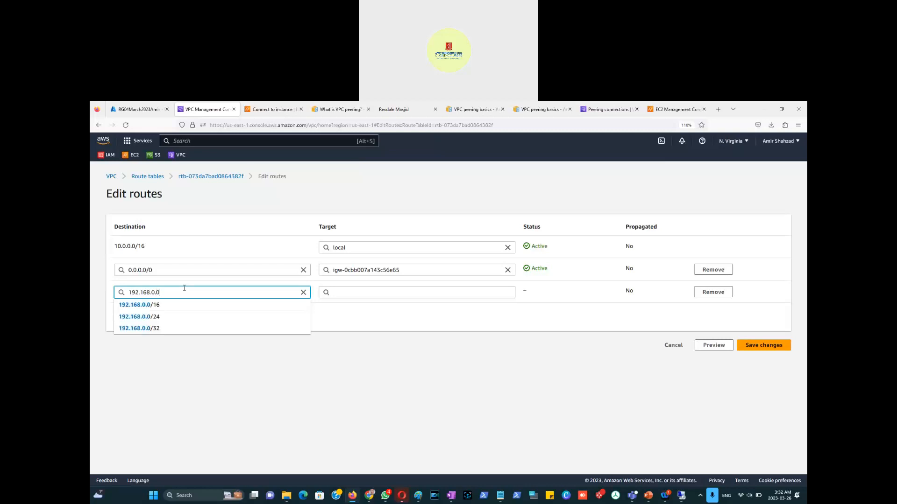
left_click(218, 316)
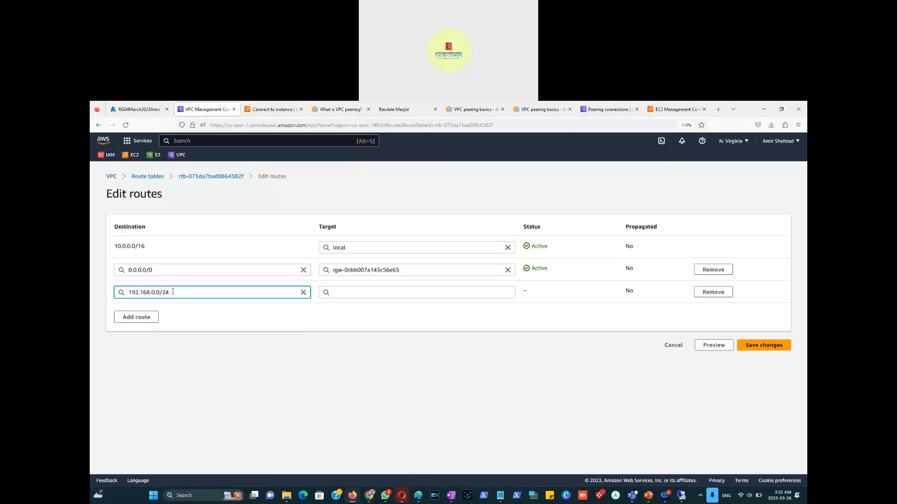
Step: Change the new route's destination to 192.168.0.0/16, target the n-virginia-VPC-to-n-california-VPC-Peering-Conn peering connection, and save the routes
key("BackSpace")
key("BackSpace")
type("16")
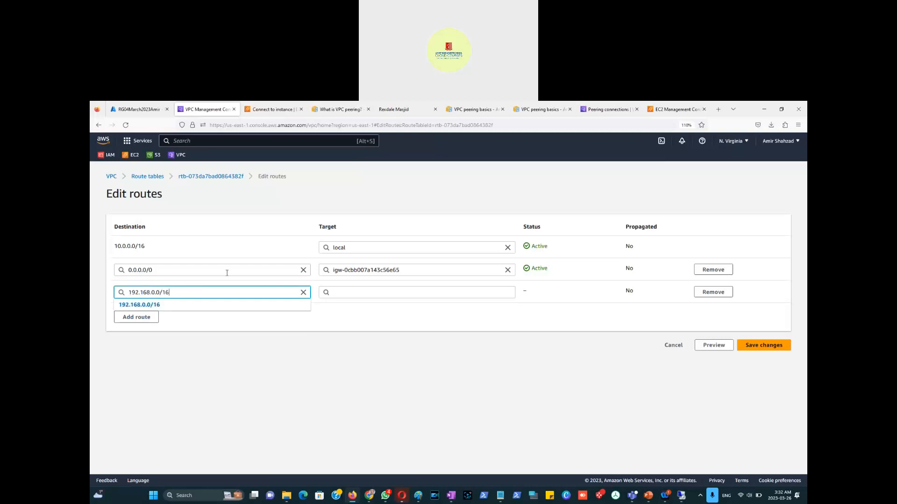
left_click(183, 308)
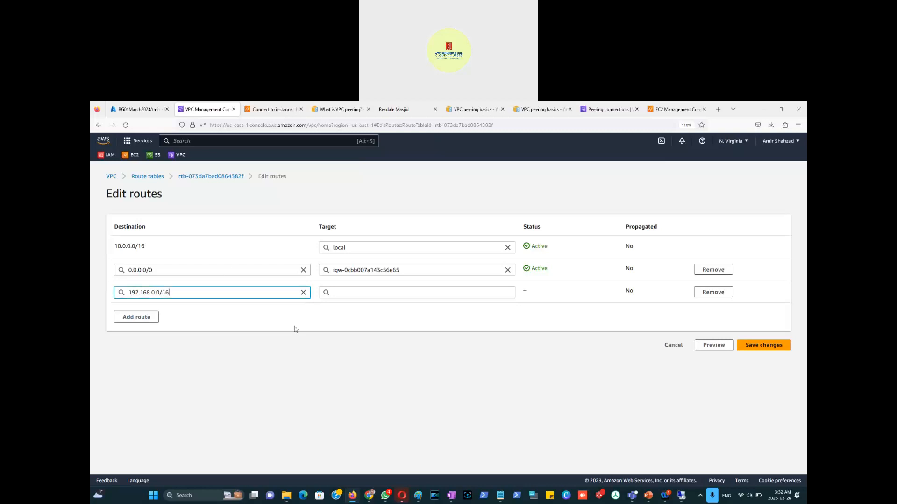
left_click(355, 290)
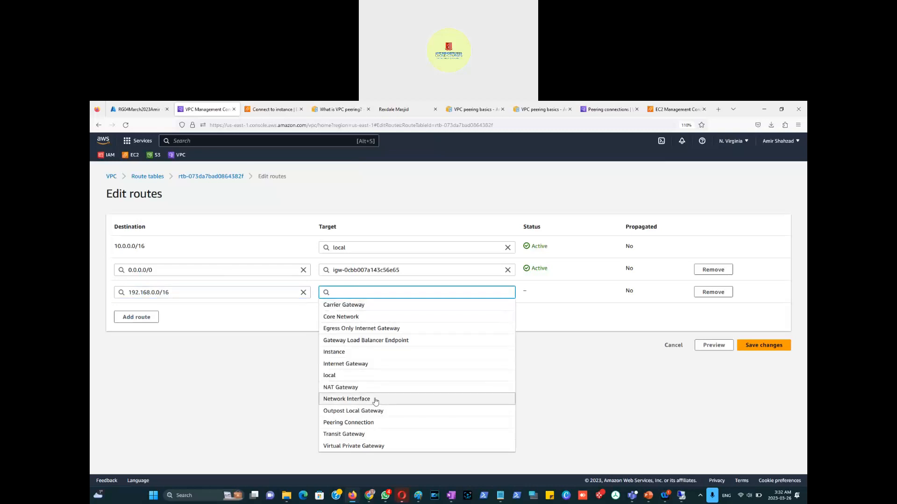
left_click(374, 423)
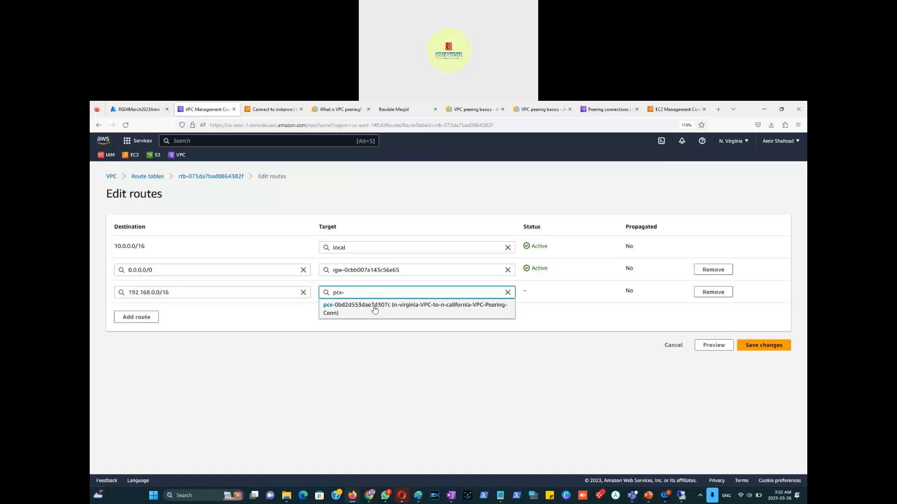
left_click(379, 309)
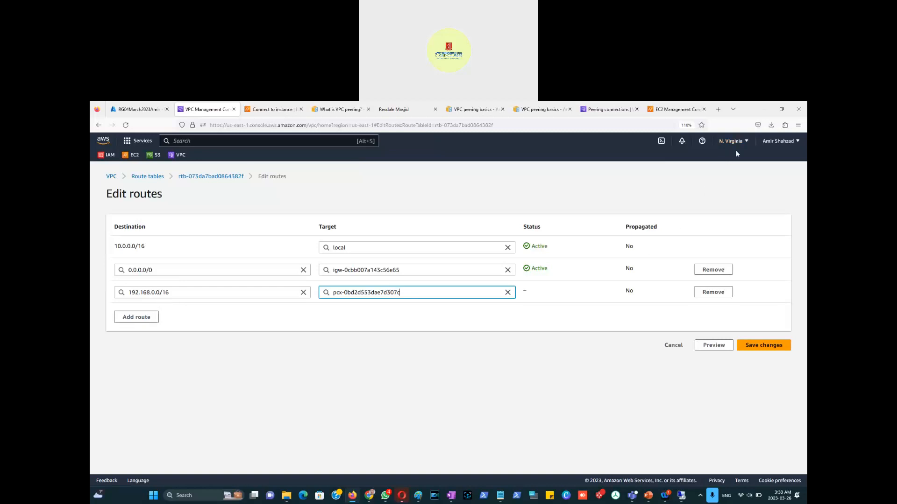
left_click(763, 345)
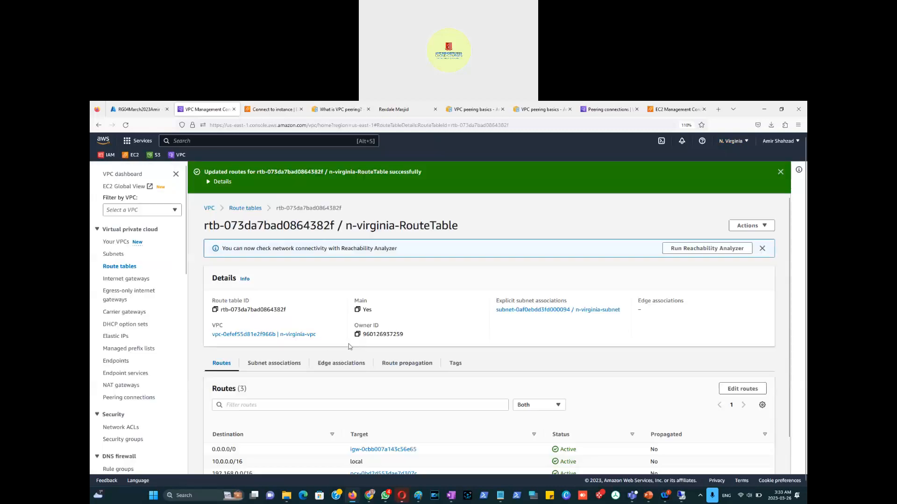
Step: Open the routes of n-california-RouteTable in the N. California region for editing
left_click(601, 111)
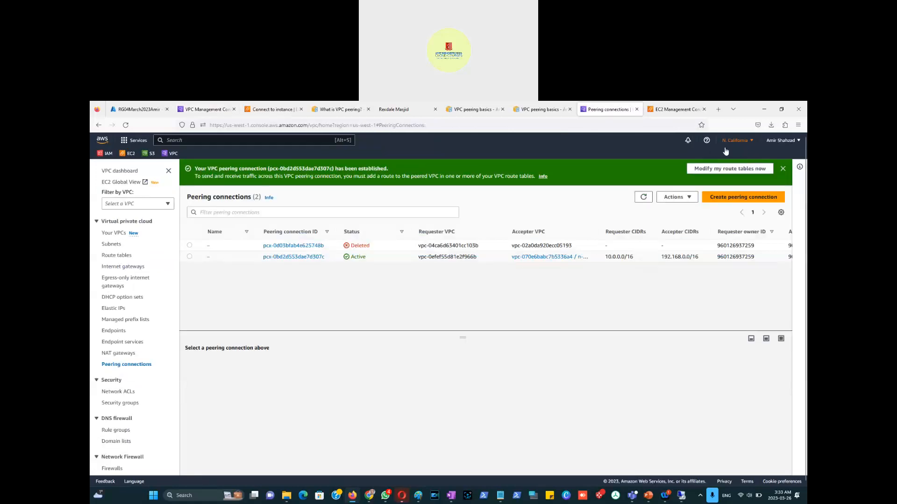
left_click(112, 257)
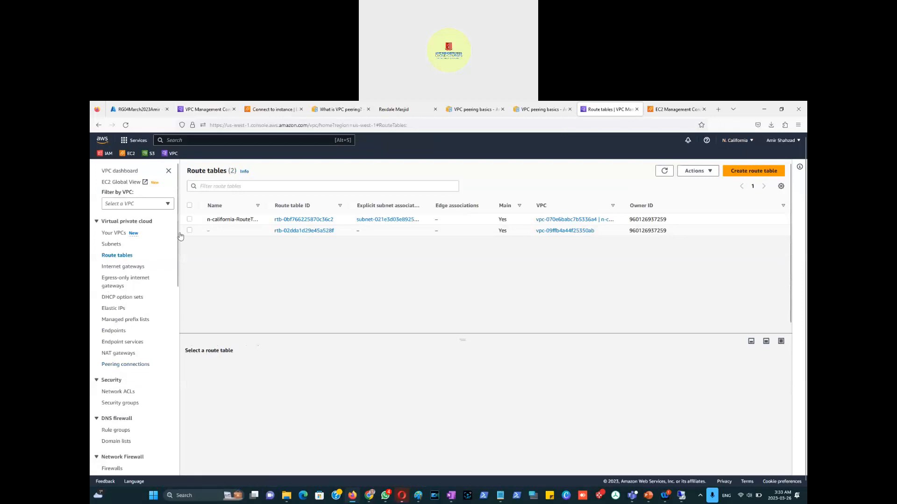
left_click(190, 220)
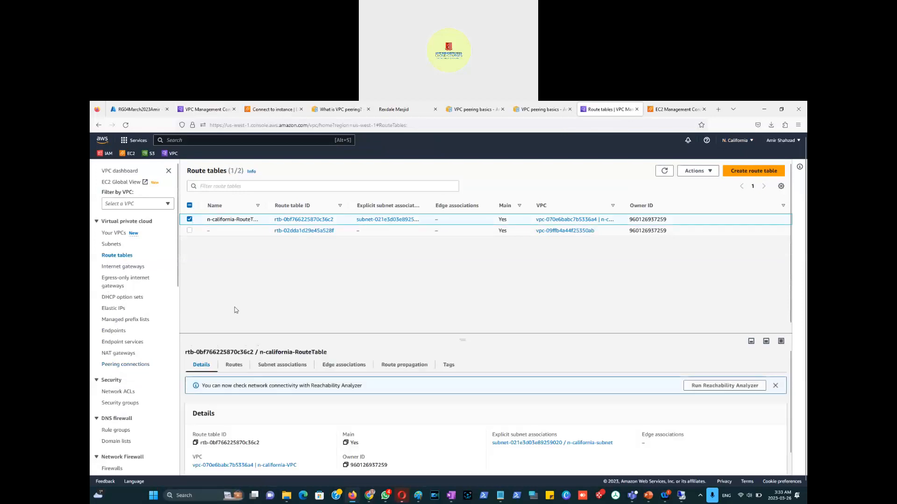
left_click(234, 366)
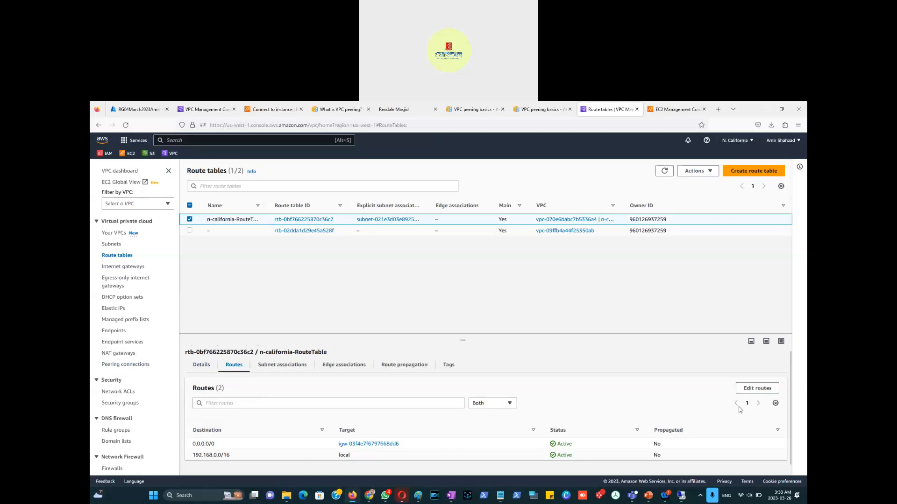
left_click(757, 389)
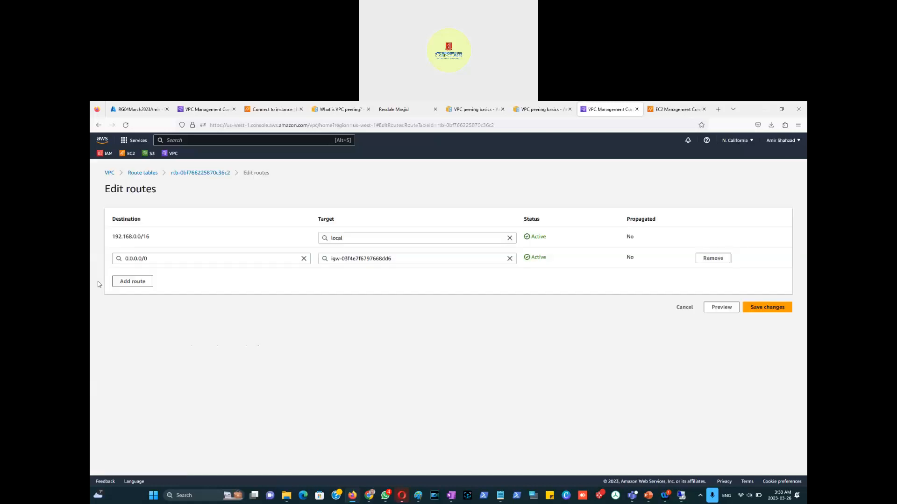
Step: Add a route to 10.0.0.0/16 through the VPC peering connection in n-california-RouteTable and save it
left_click(135, 282)
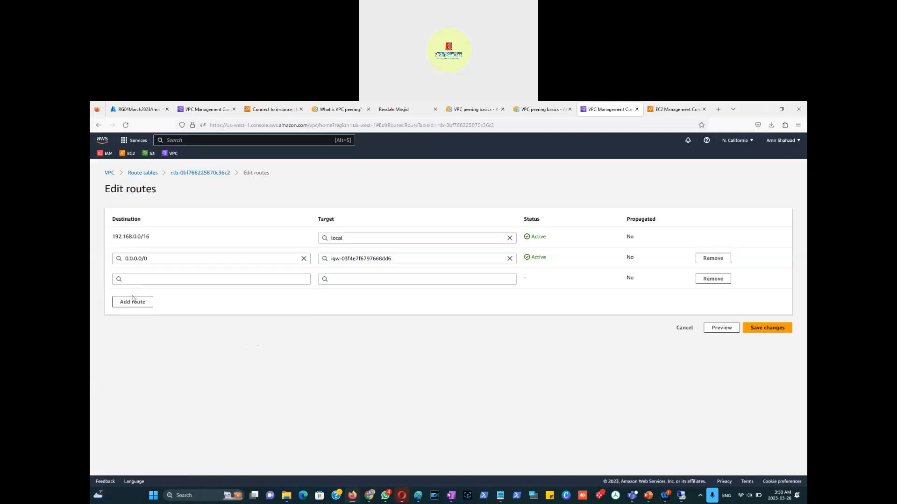
left_click(261, 279)
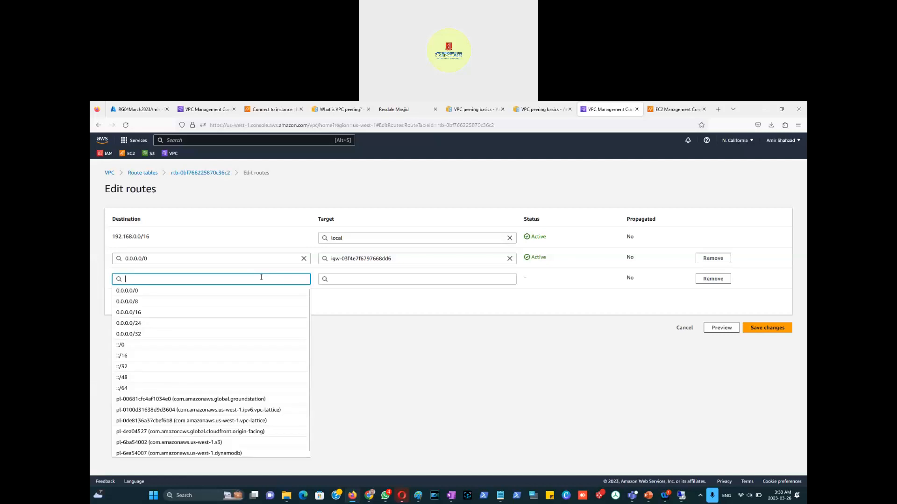
type("10.0.0.0")
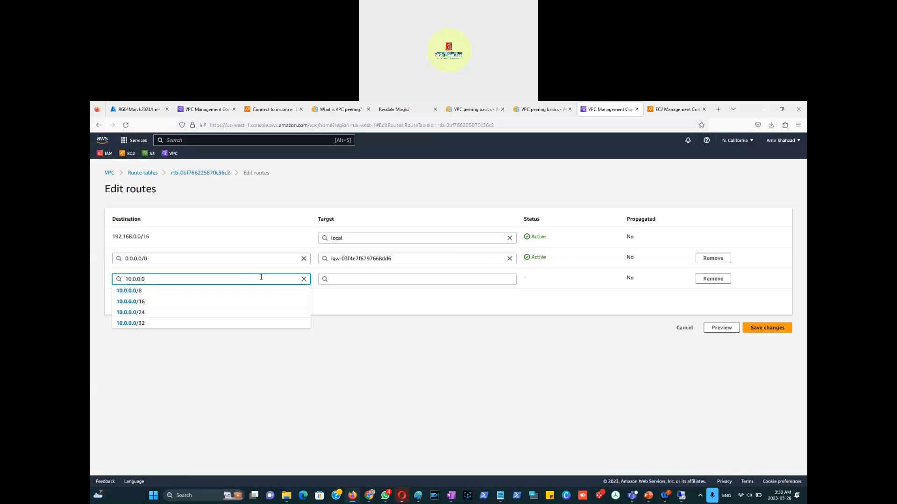
left_click(156, 304)
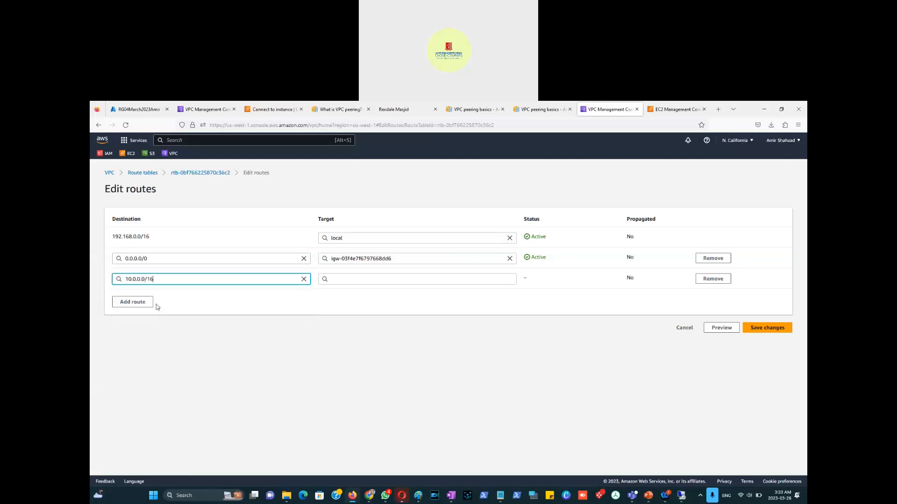
left_click(349, 280)
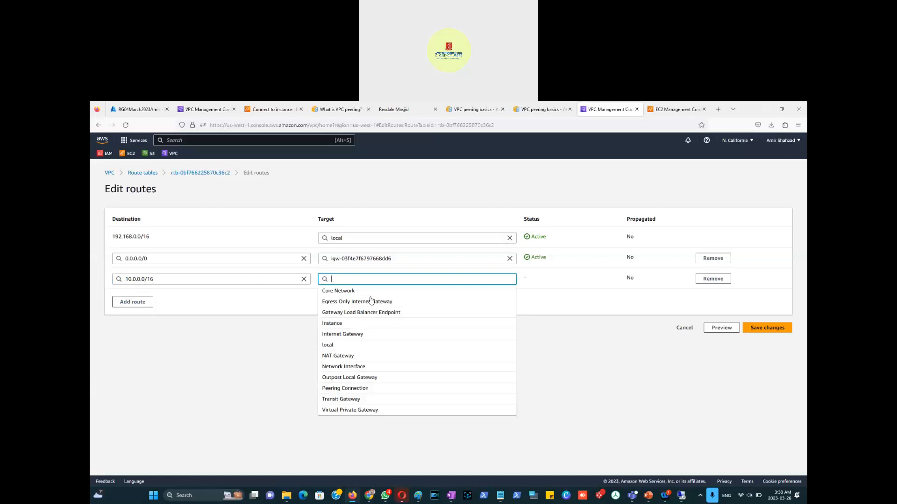
left_click(360, 390)
left_click(383, 293)
left_click(433, 308)
left_click(776, 328)
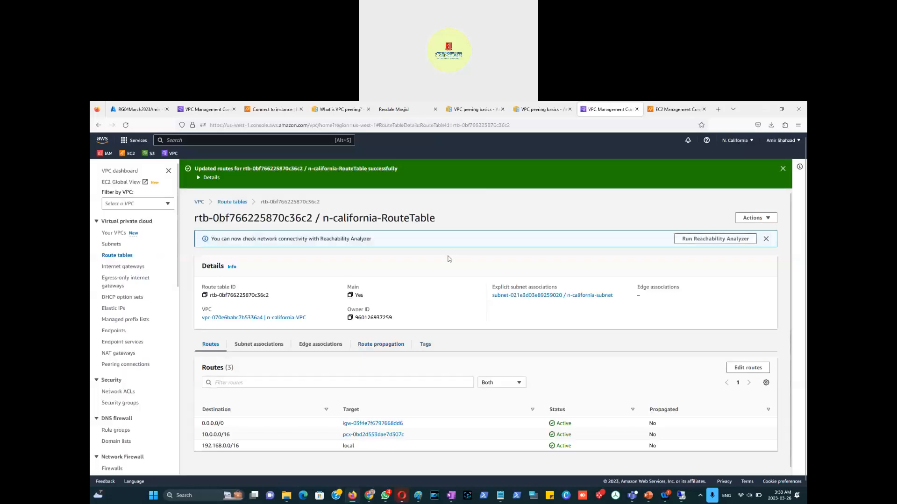
Step: In the Paint diagram, draw a curved arrow from the n-virginia EC2 box to the n-california EC2 box, then return to the AWS console
key("alt+Tab")
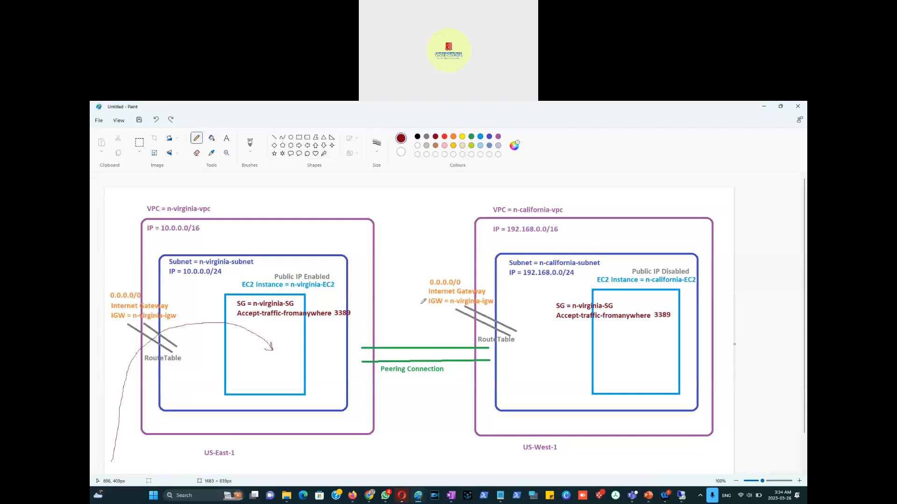
left_click(410, 251)
mouse_move(243, 350)
left_mouse_down()
mouse_move(281, 302)
mouse_move(373, 277)
mouse_move(564, 284)
mouse_move(649, 351)
mouse_move(633, 359)
left_mouse_up()
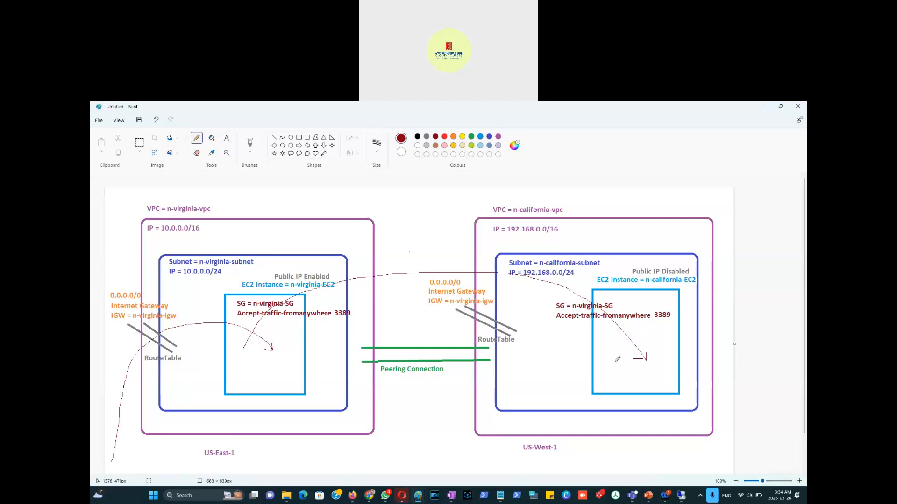
key("alt+Tab")
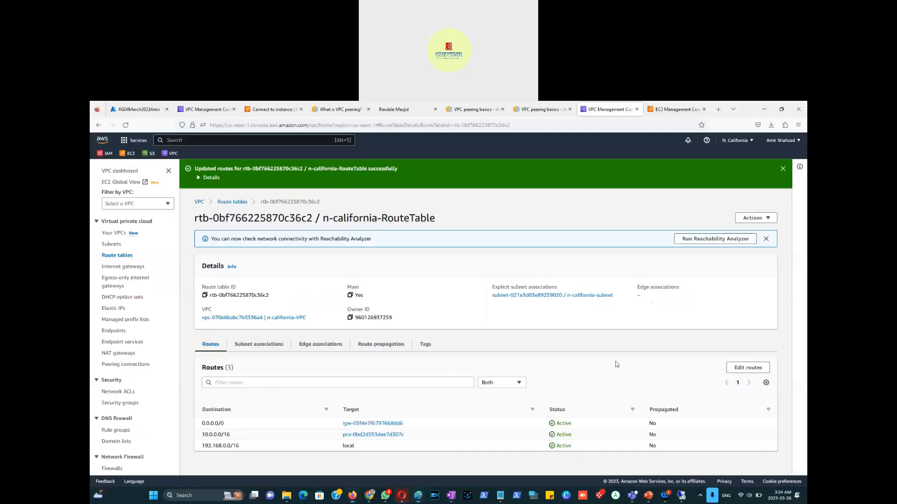
key("alt+Tab")
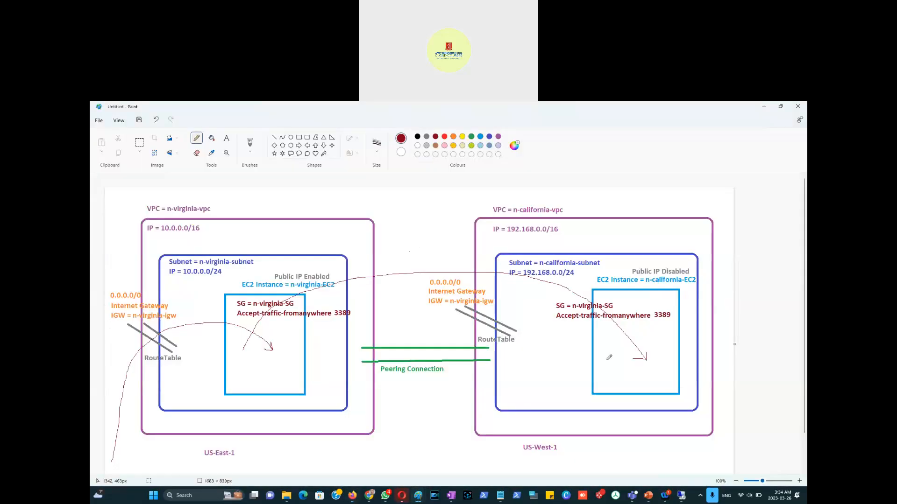
key("alt+Tab")
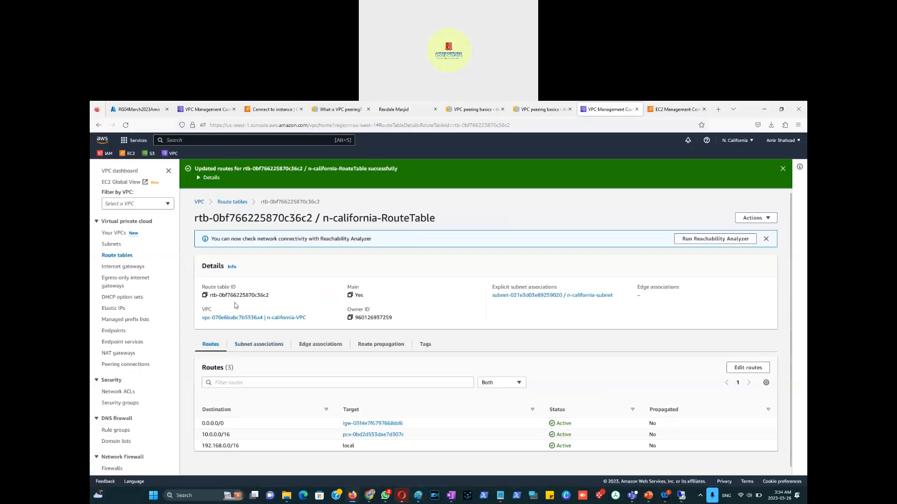
Step: Open the RDP client connection details of the running n-california-EC2Instance
left_click(664, 111)
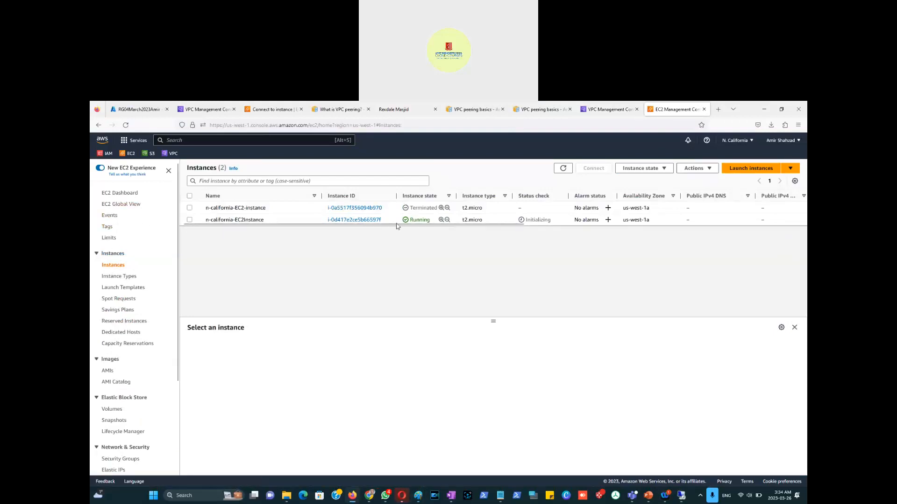
left_click(189, 220)
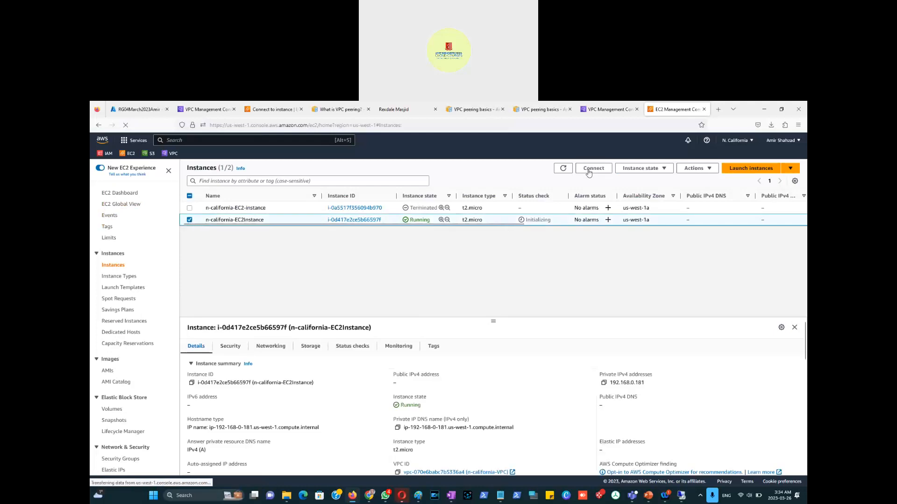
left_click(587, 169)
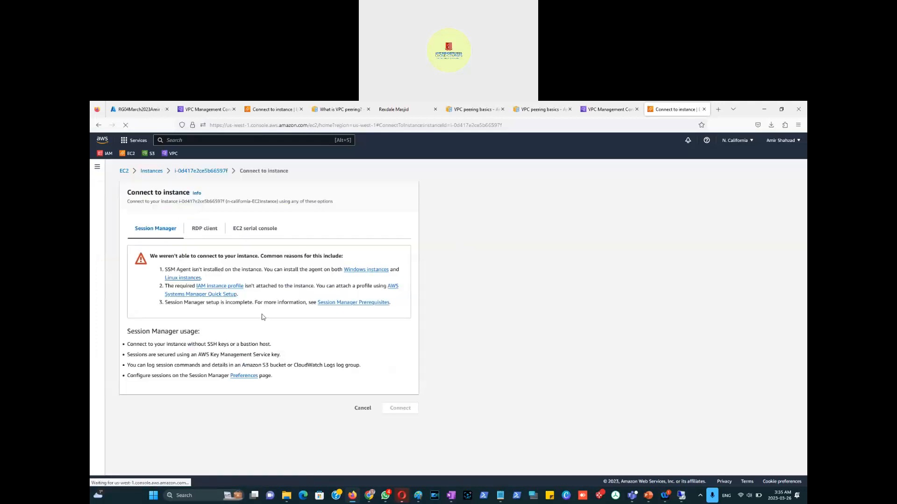
left_click(198, 233)
scroll(307, 340, "down", 1)
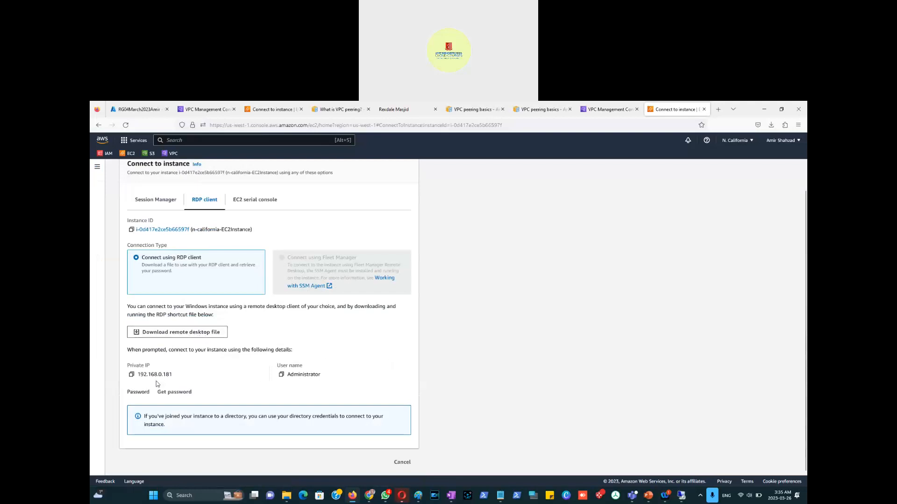
Step: Copy the instance's private IP 192.168.0.181 and user name Administrator into the Notepad notes under n-california-EC2Instance info
left_click(132, 376)
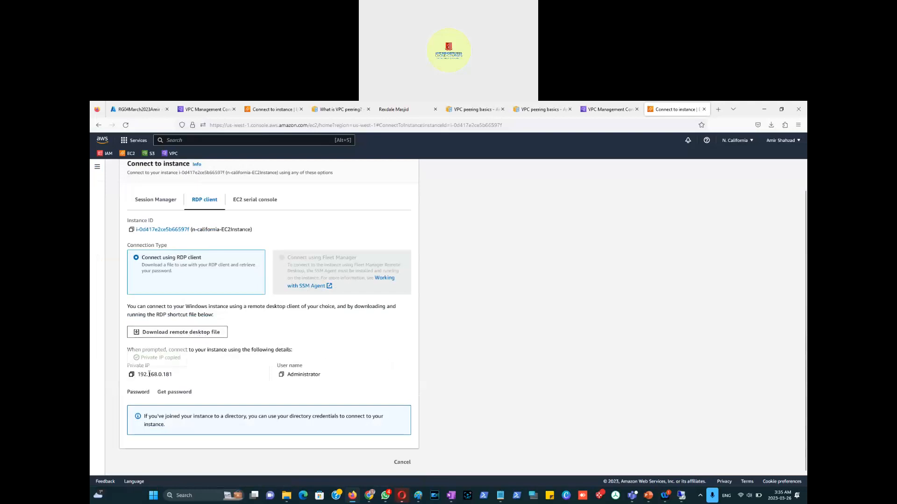
left_click(499, 497)
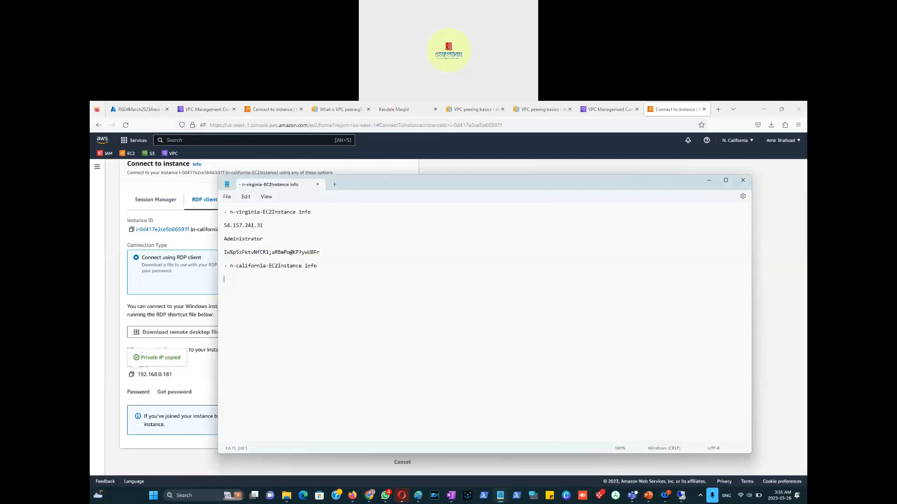
key("ctrl+v")
left_click(160, 408)
left_click(282, 375)
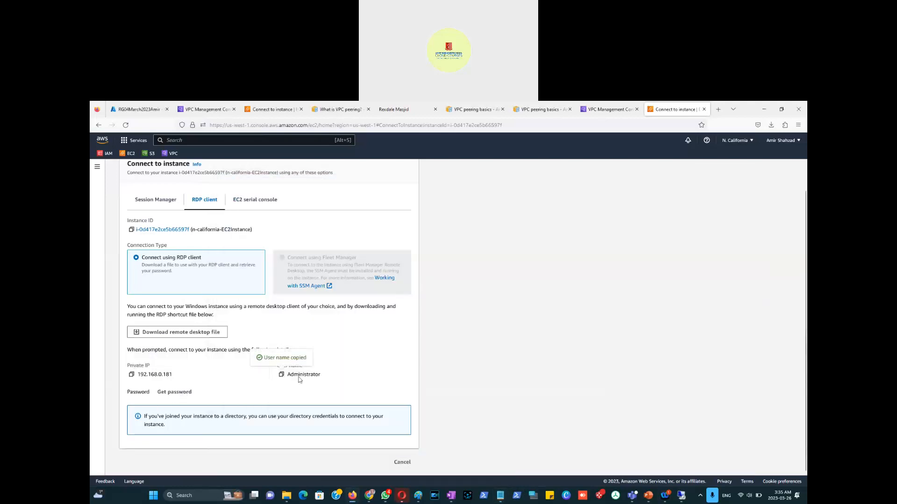
key("alt+Tab")
left_click(251, 295)
key("ctrl+v")
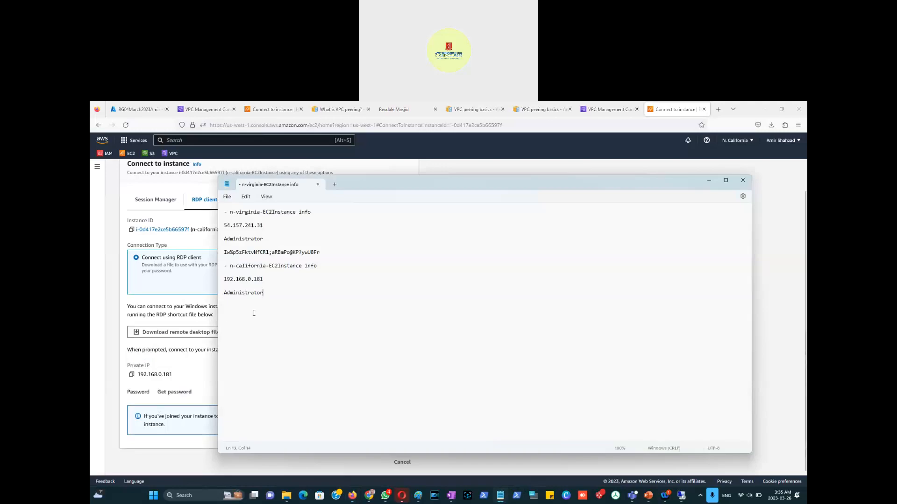
Step: Decrypt the instance's Windows password by uploading n-california-KeyPair(1).pem as the private key, and copy the password
left_click(174, 393)
left_click(173, 393)
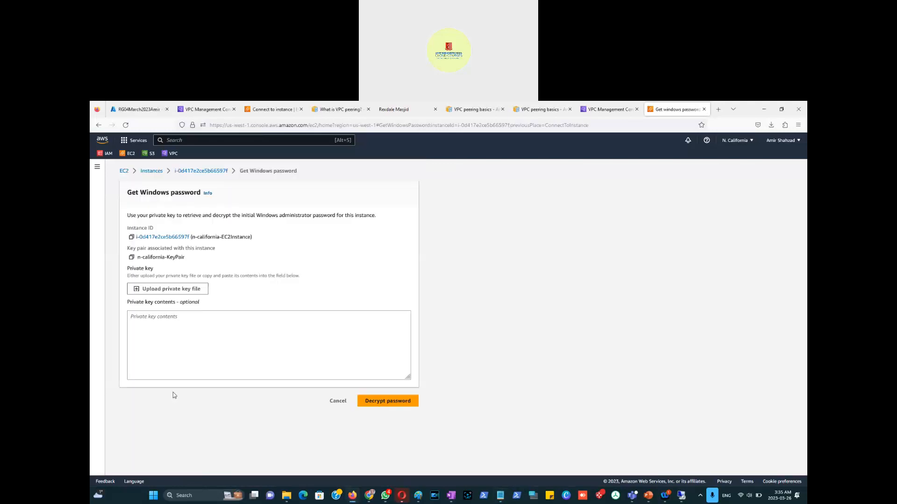
left_click(171, 290)
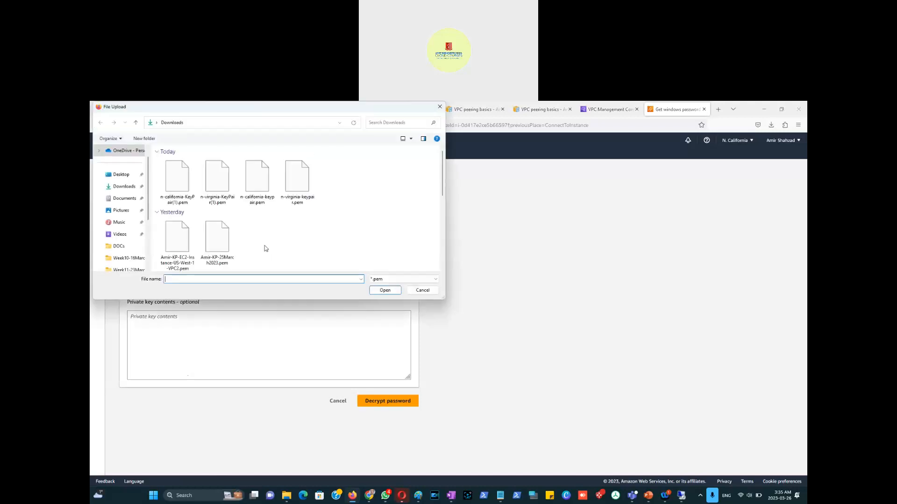
double_click(173, 188)
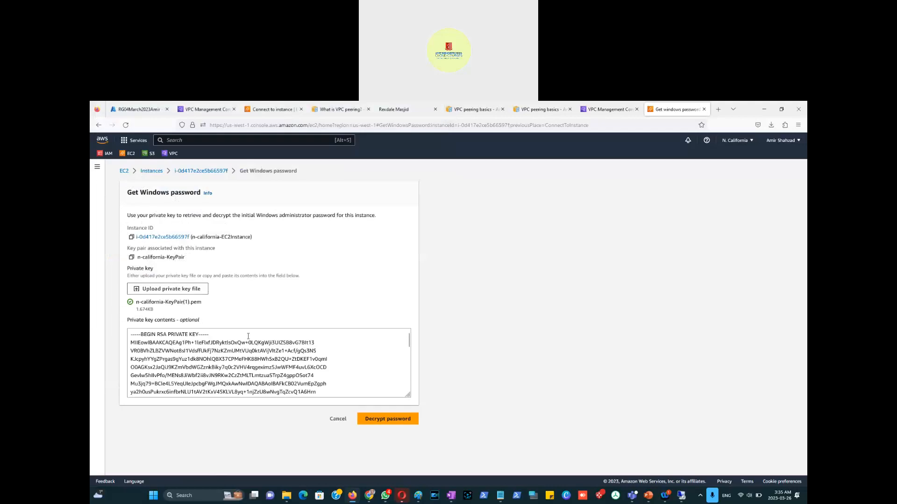
left_click(403, 420)
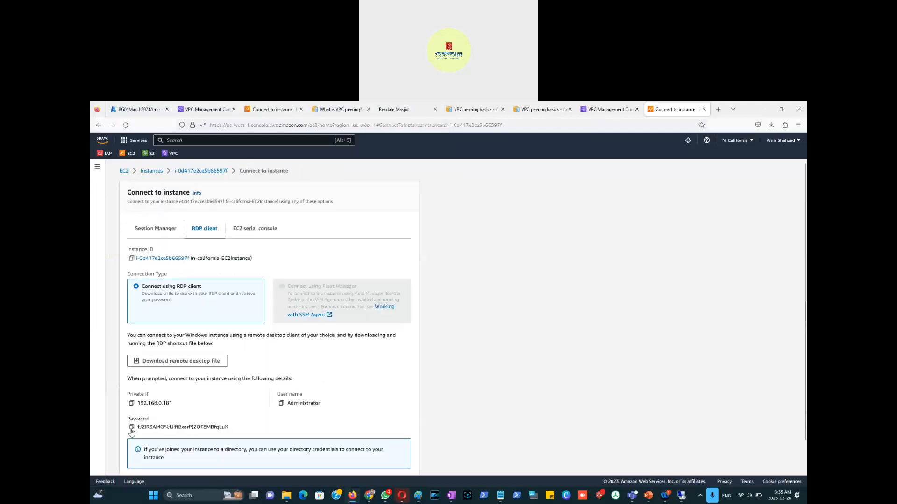
left_click(131, 427)
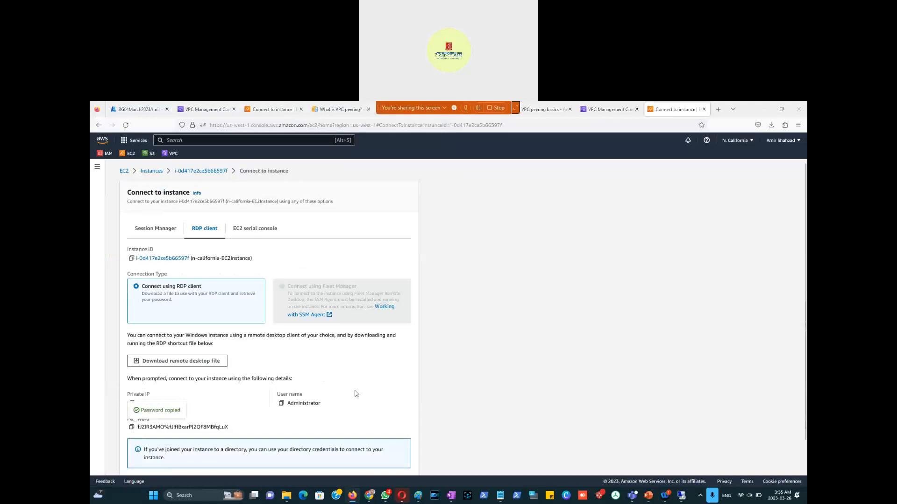
Step: Paste the copied Windows password into the Notepad notes under n-california-EC2Instance info
key("alt+Tab")
key("ctrl+v")
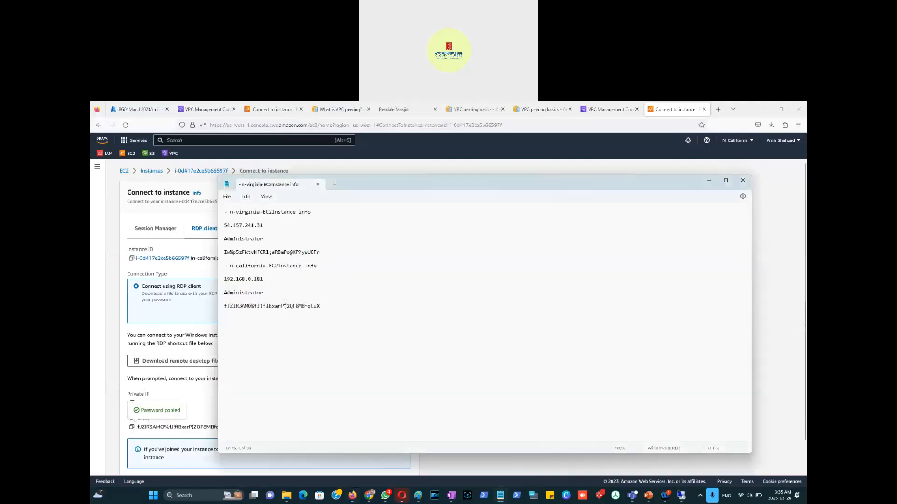
Step: Bring up the n-virginia-EC2Instance remote desktop session, then enlarge it and place it side by side with the Notepad notes
left_click(682, 496)
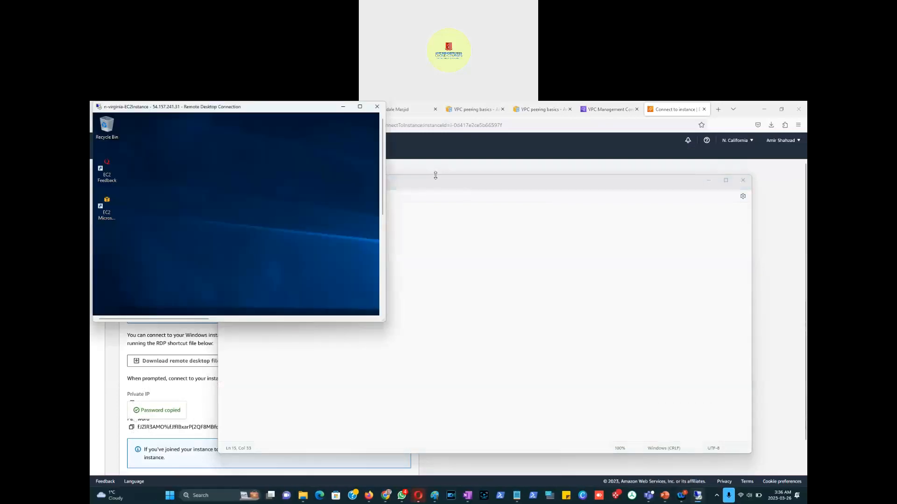
left_click_drag(439, 187, 741, 150)
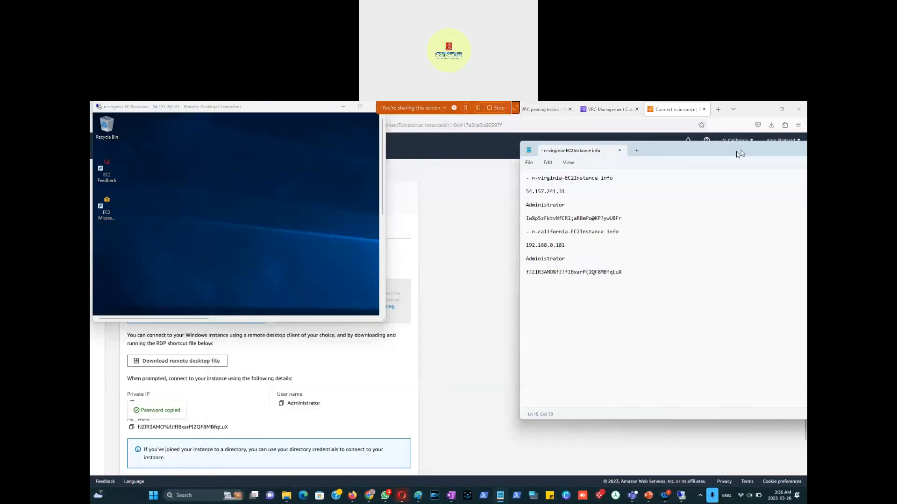
left_click_drag(679, 150, 805, 102)
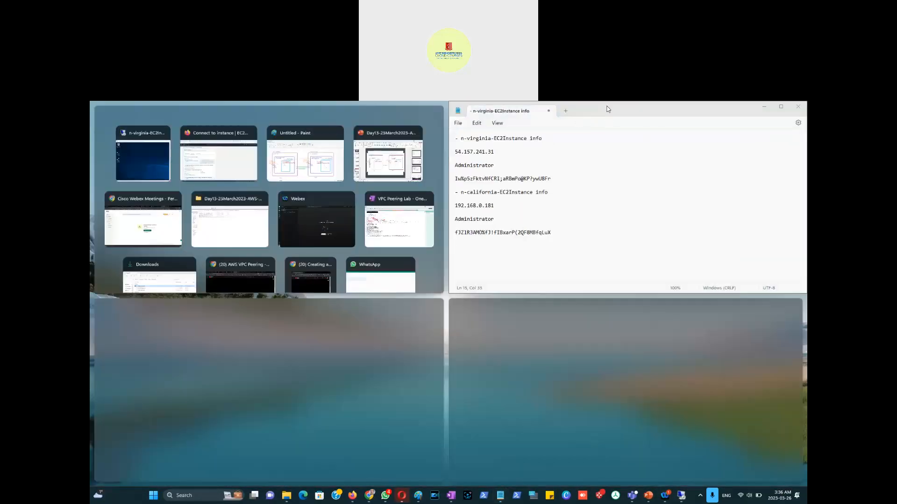
left_click_drag(608, 109, 683, 181)
left_click_drag(216, 109, 271, 185)
left_click_drag(441, 282, 531, 282)
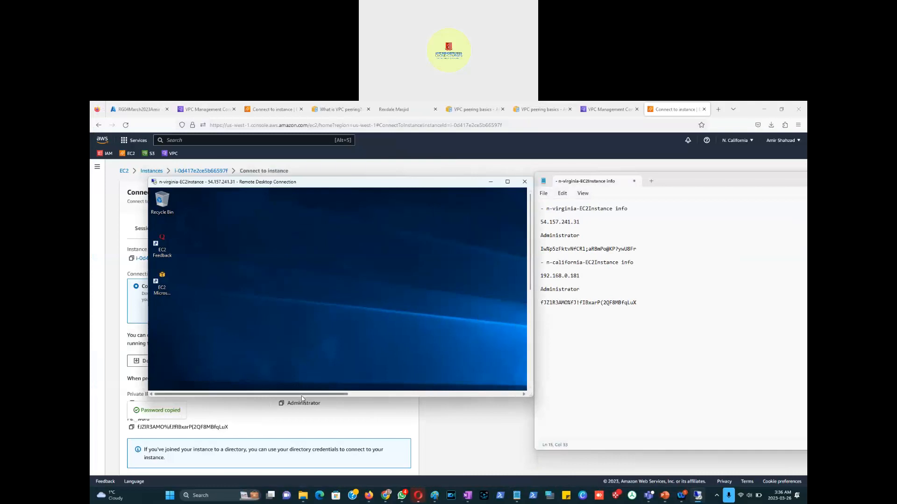
left_click_drag(302, 397, 308, 460)
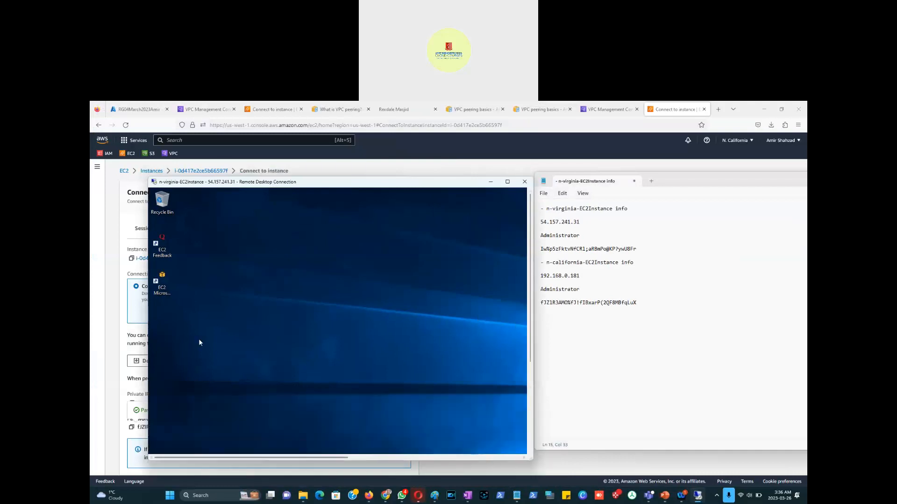
left_click_drag(147, 324, 108, 329)
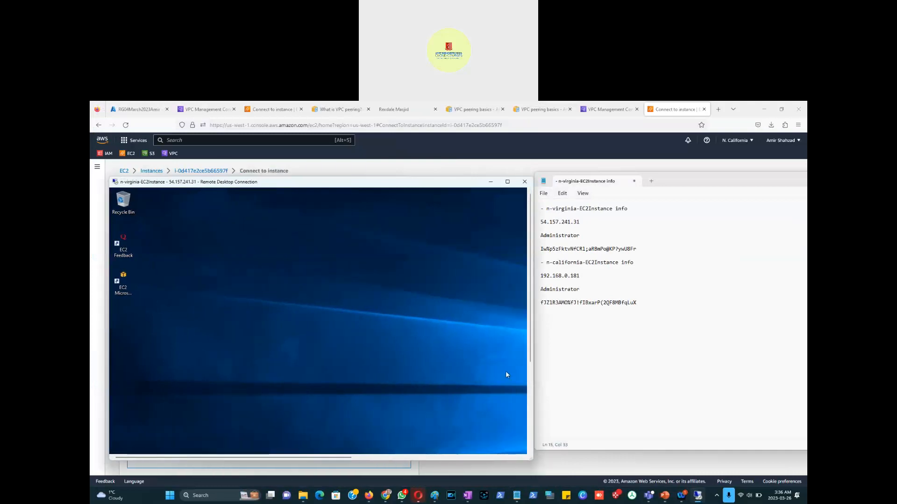
Step: Inside the n-virginia session, search for mstsc, open Remote Desktop Connection and bring its dialog fully into view
left_click(531, 415)
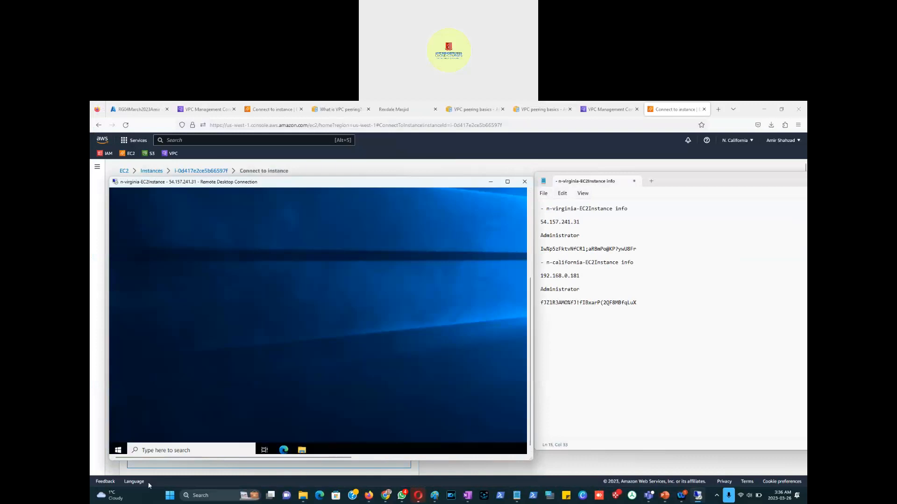
left_click(185, 450)
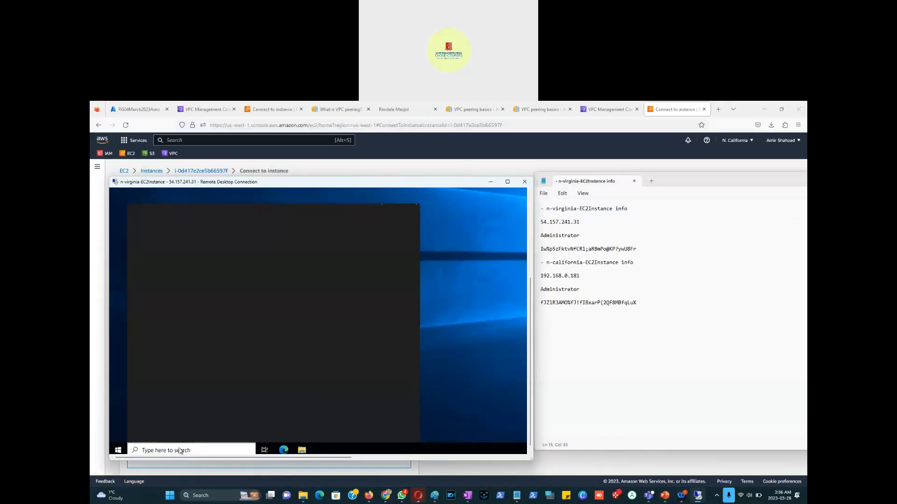
type("mstsc")
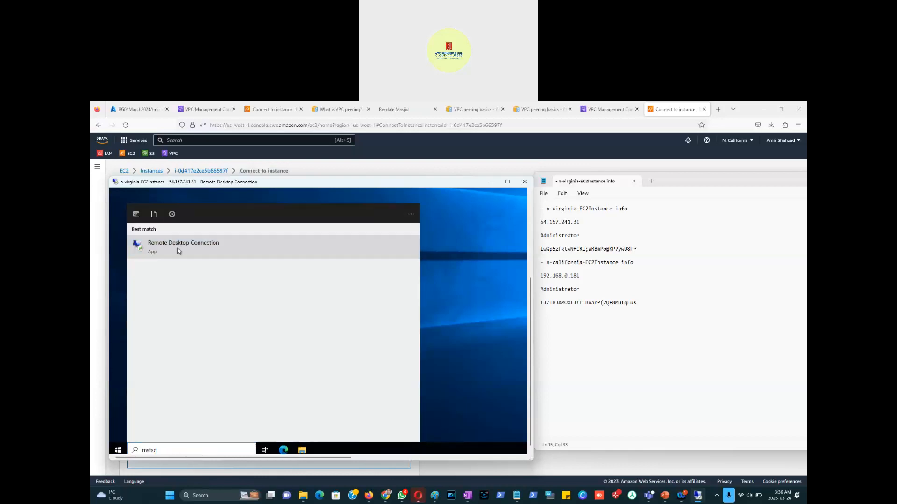
left_click(186, 254)
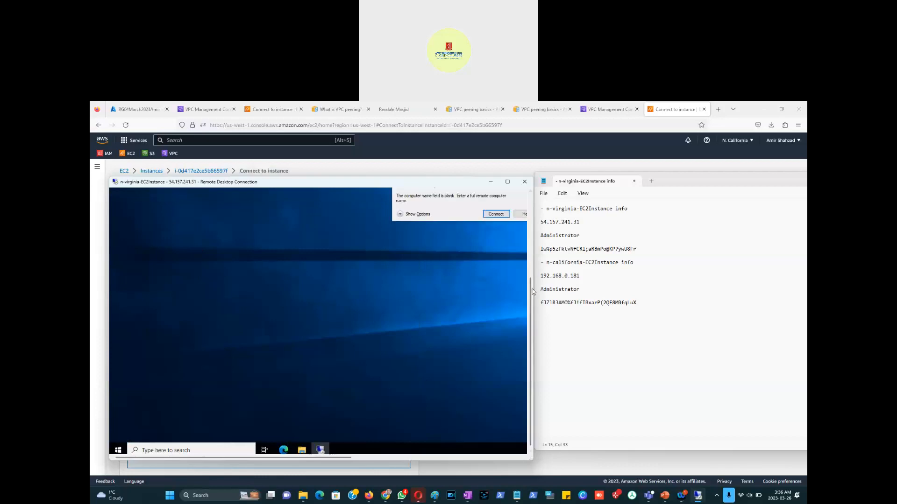
left_click_drag(530, 292, 274, 254)
Step: Copy the private IP 192.168.0.181 from the notes into the Computer field and start the connection
double_click(578, 276)
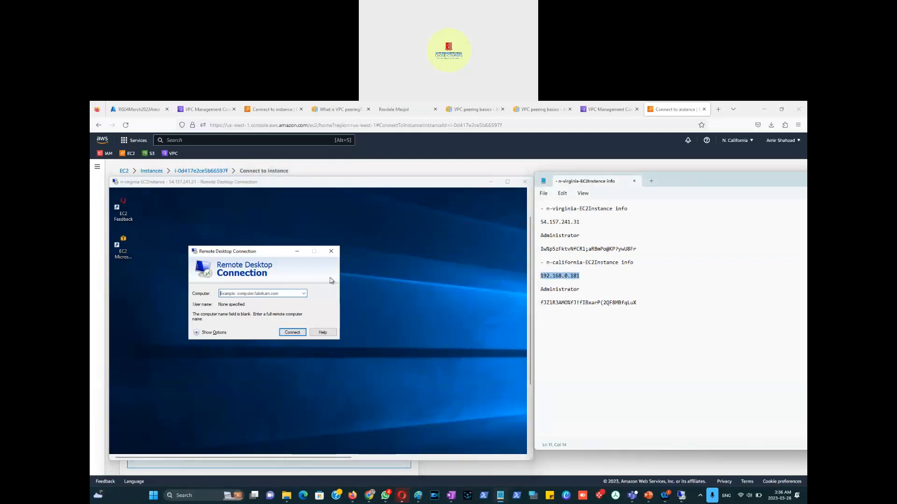
left_click(271, 294)
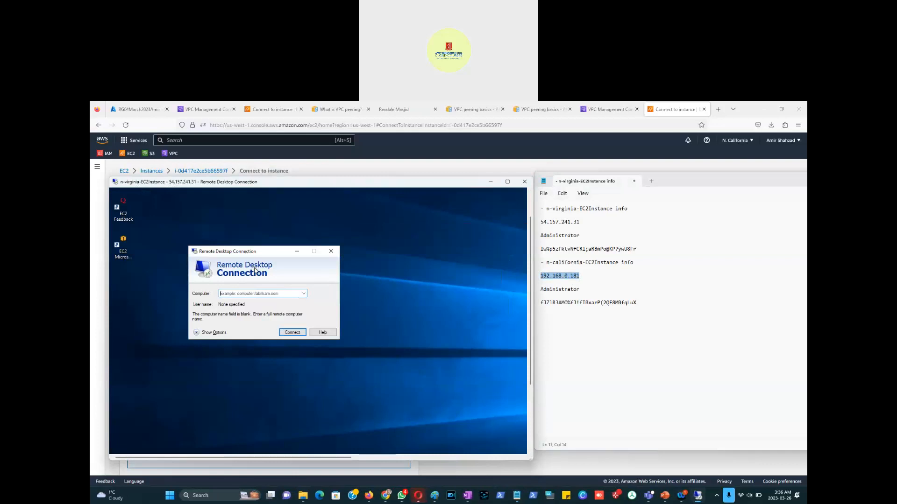
key("ctrl+v")
left_click(287, 334)
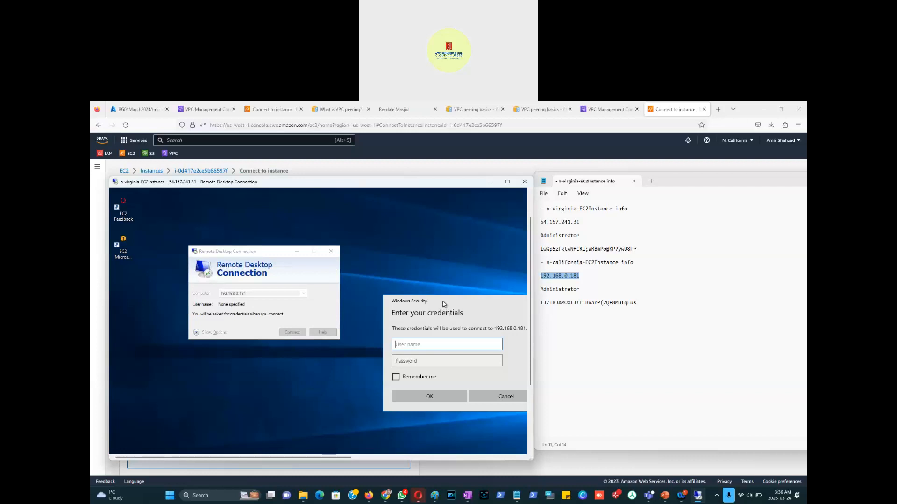
Step: Sign in to 192.168.0.181 as Administrator, using the n-california instance's password copied from the notes
double_click(578, 290)
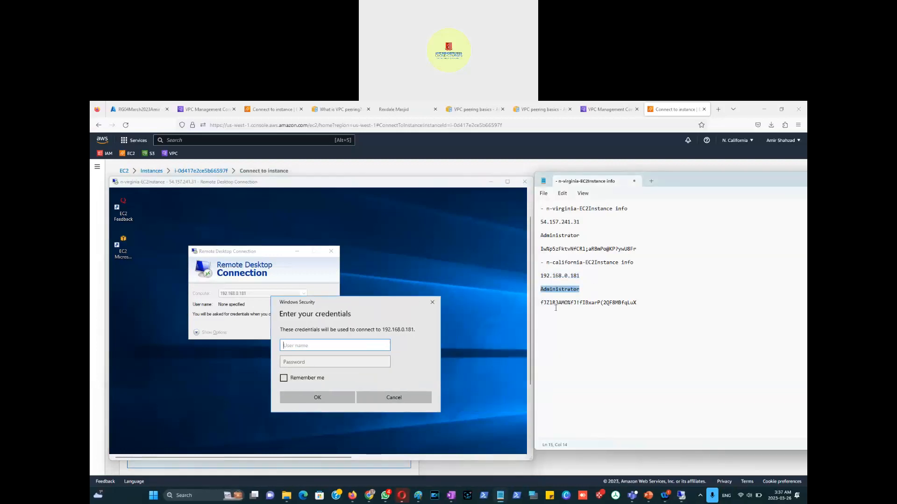
left_click(336, 345)
key("ctrl+v")
left_click_drag(638, 303, 540, 304)
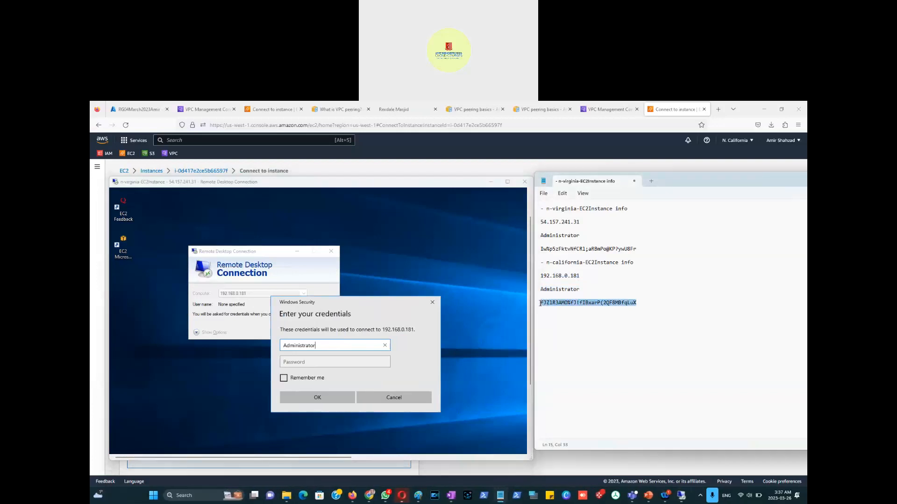
left_click(338, 361)
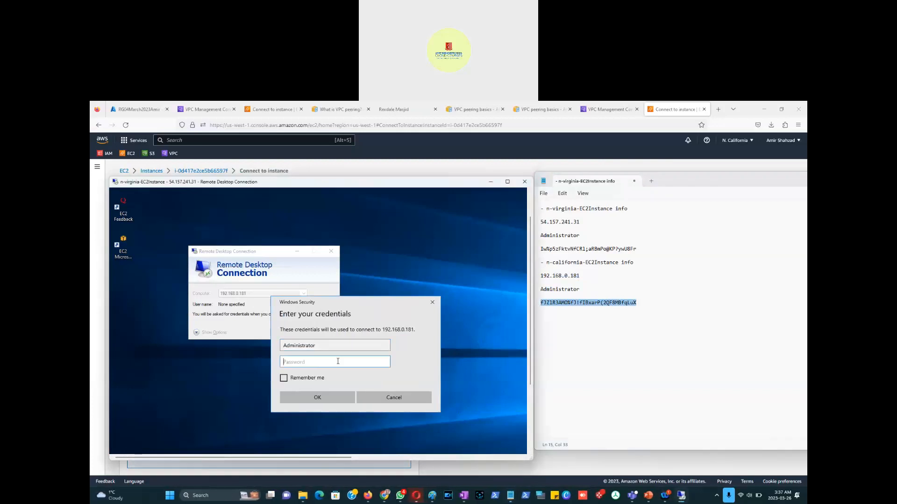
key("ctrl+v")
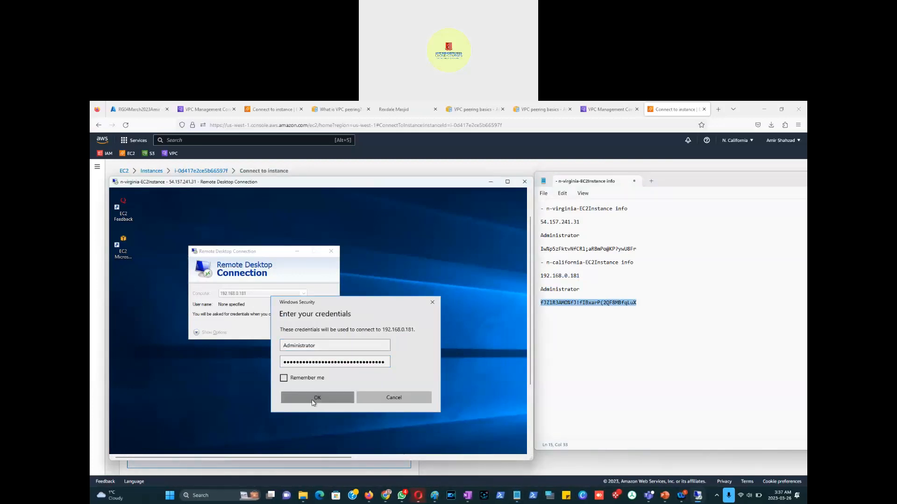
left_click(313, 400)
left_click(283, 359)
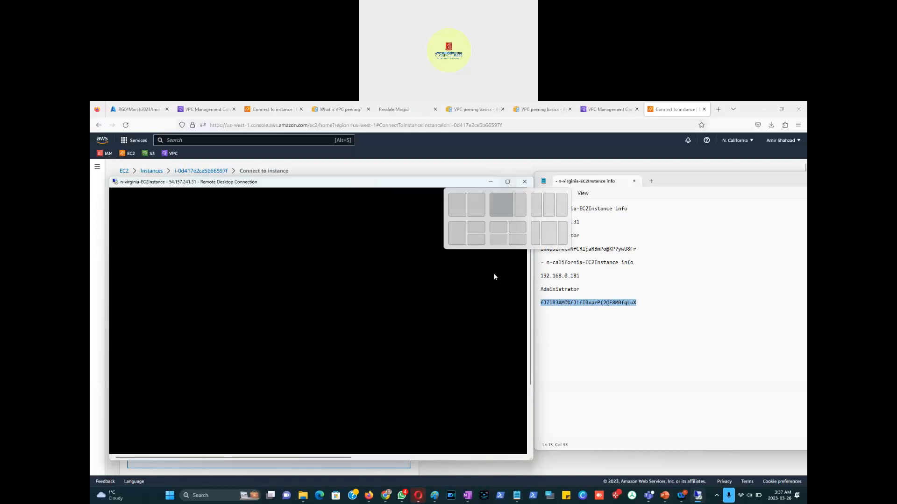
Step: Restore the nested 192.168.0.181 session from full screen to a window and move it toward the middle of the n-virginia desktop
left_click_drag(348, 458, 396, 459)
left_click_drag(426, 462, 347, 461)
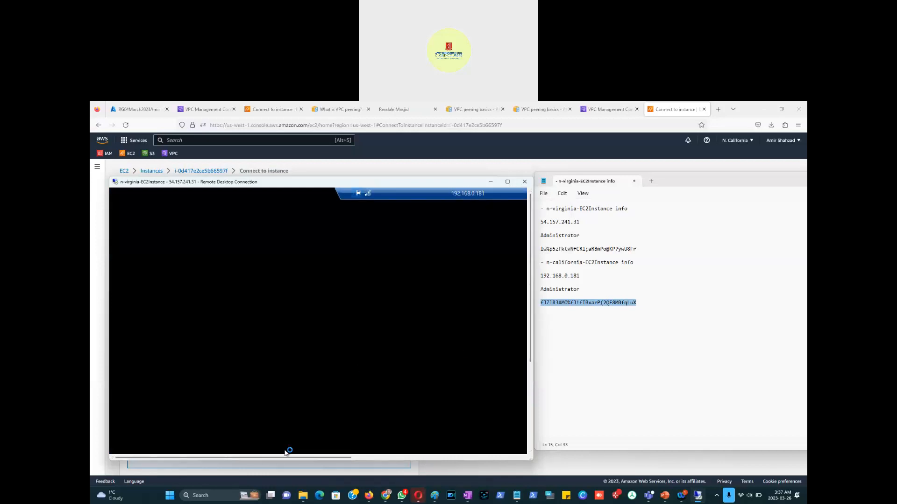
left_click_drag(288, 457, 368, 457)
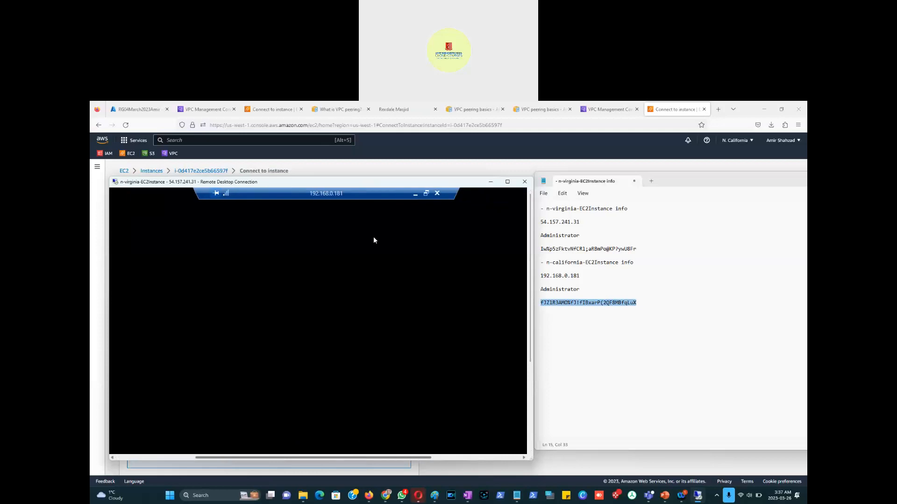
left_click(426, 194)
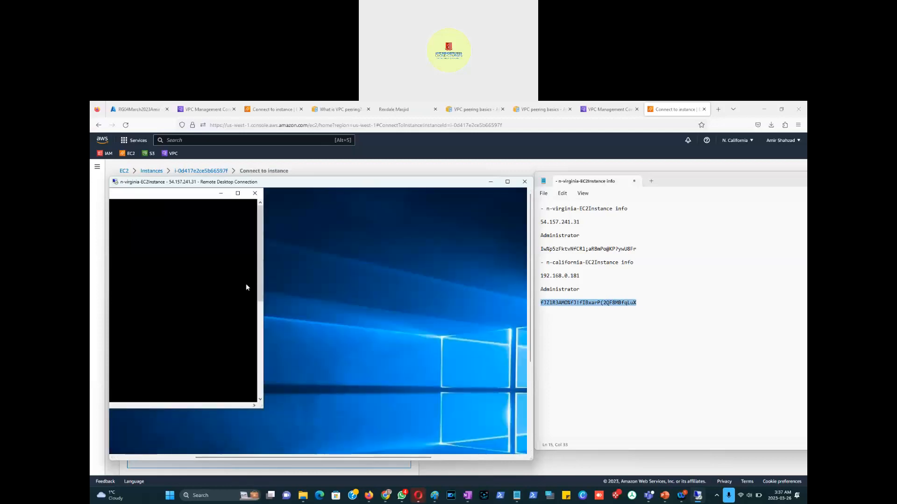
left_click_drag(251, 461, 169, 460)
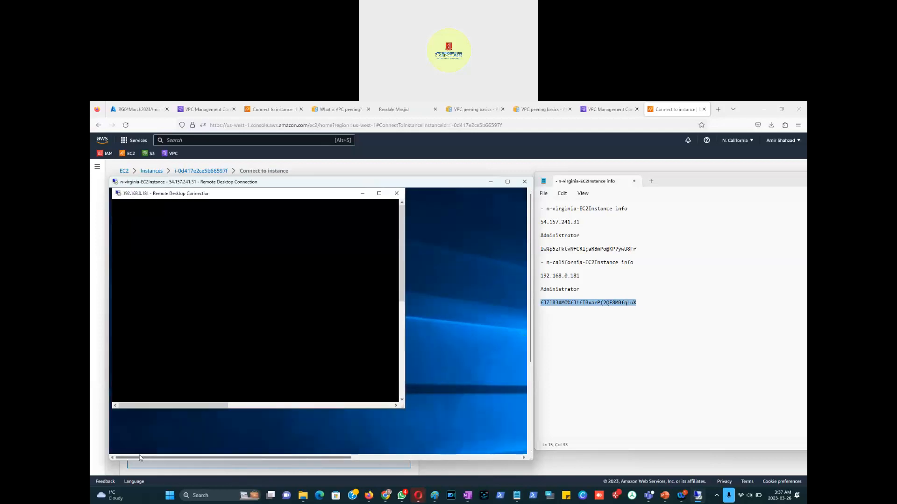
left_click_drag(169, 193, 244, 214)
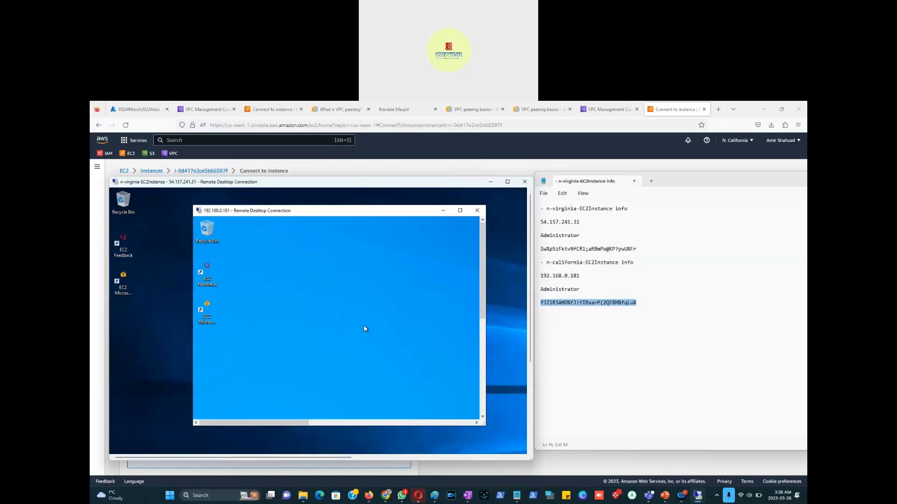
Step: Switch to the Paint window showing the VPC peering diagram of n-virginia-vpc and n-california-vpc
key("super+Tab")
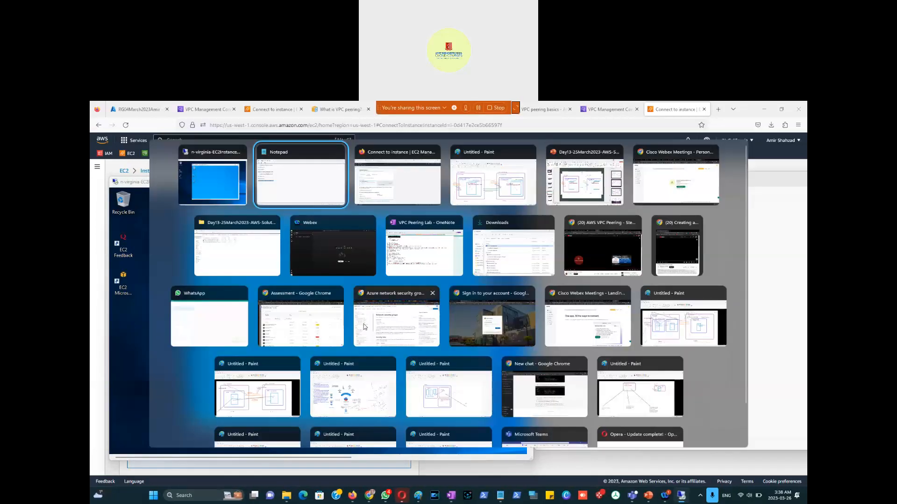
key("Right")
key("Right")
key("Return")
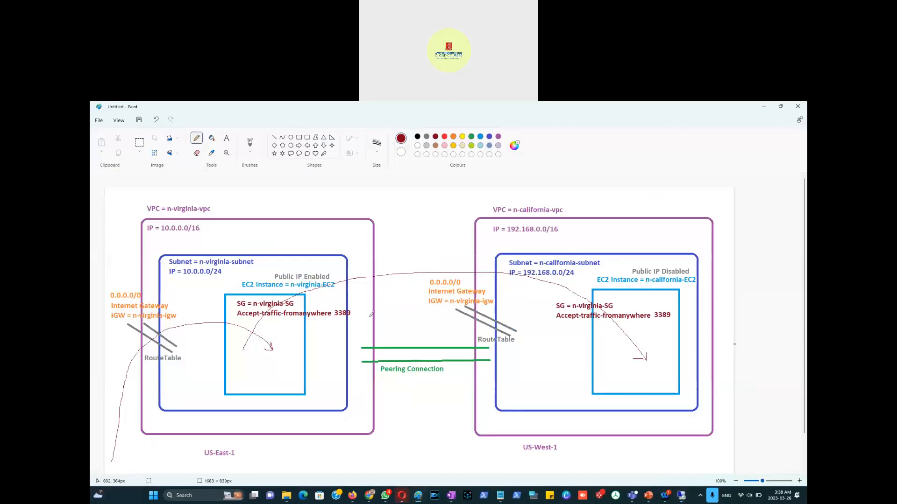